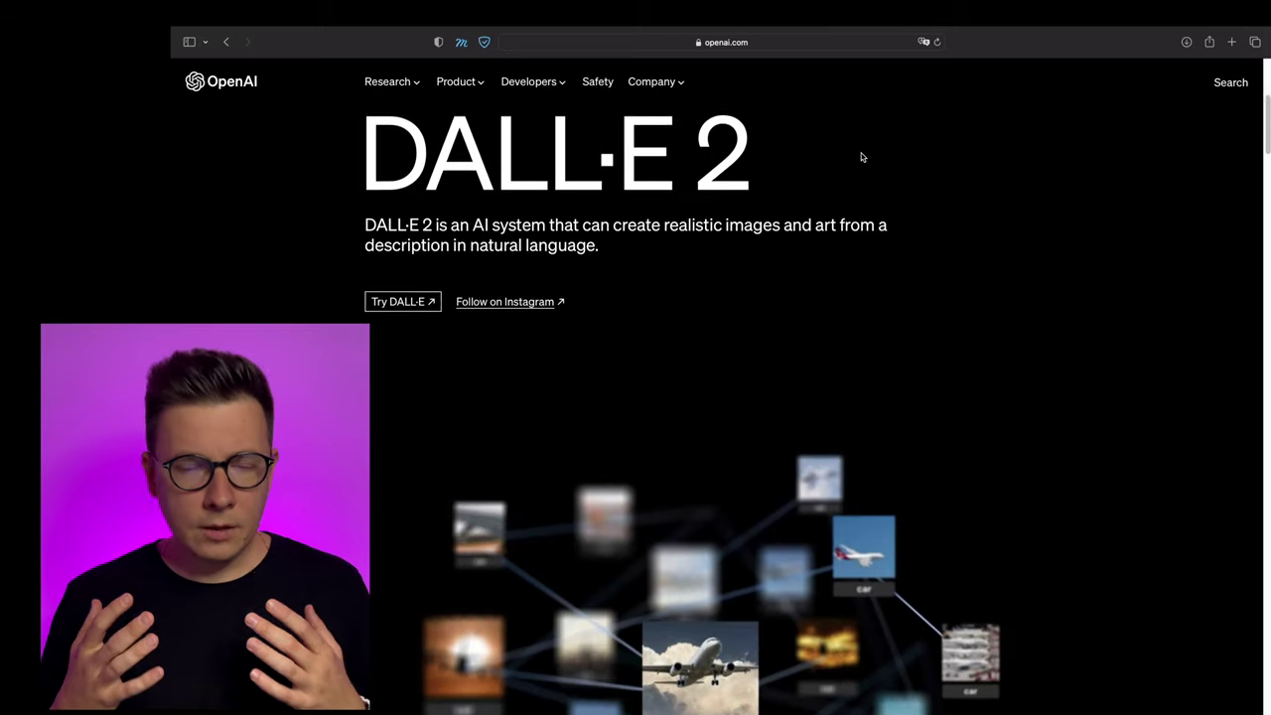
Scroll the Firefly home page and type 'layered paper galaxy'.
scroll(862, 156, "down", 3)
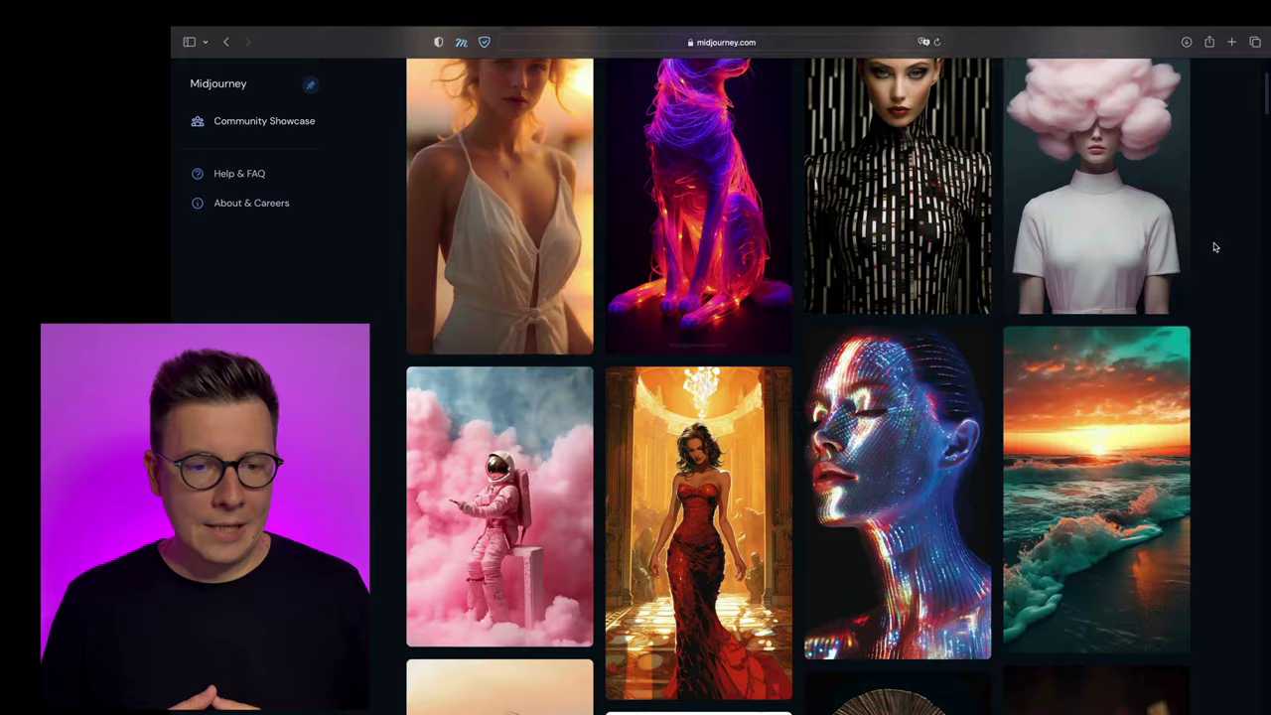
scroll(1213, 246, "down", 20)
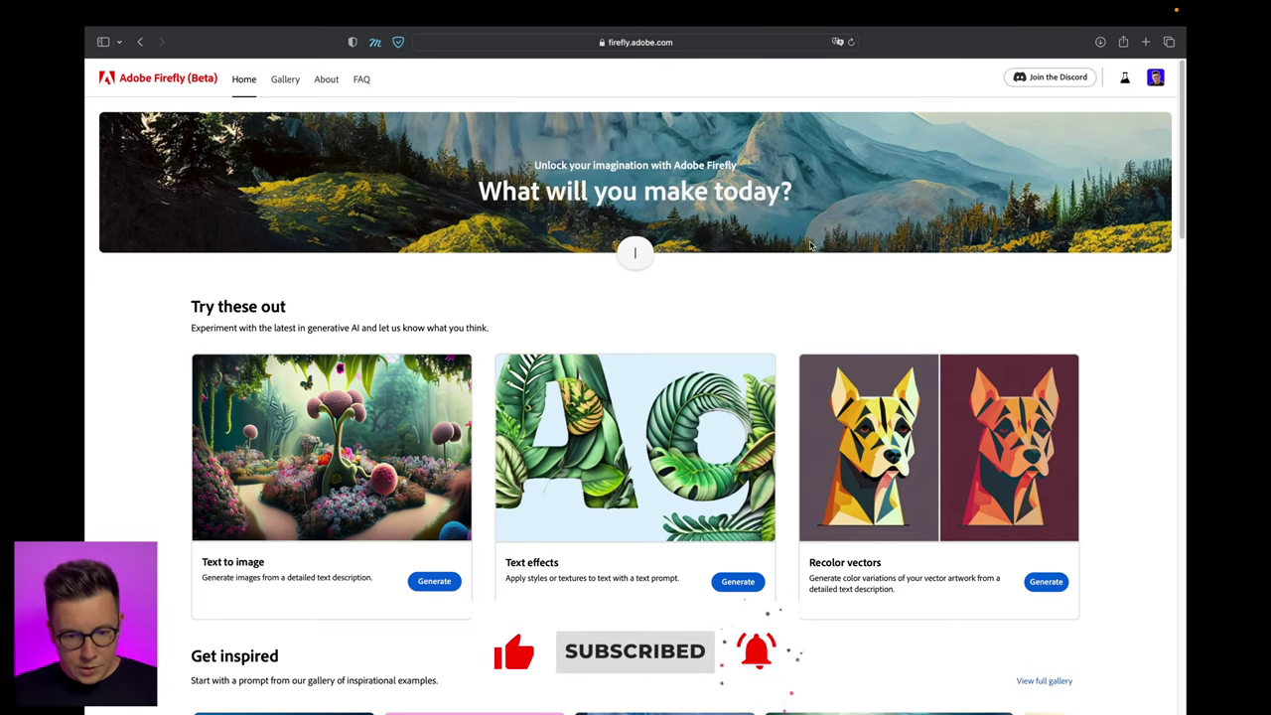
type("layered paper galaxy")
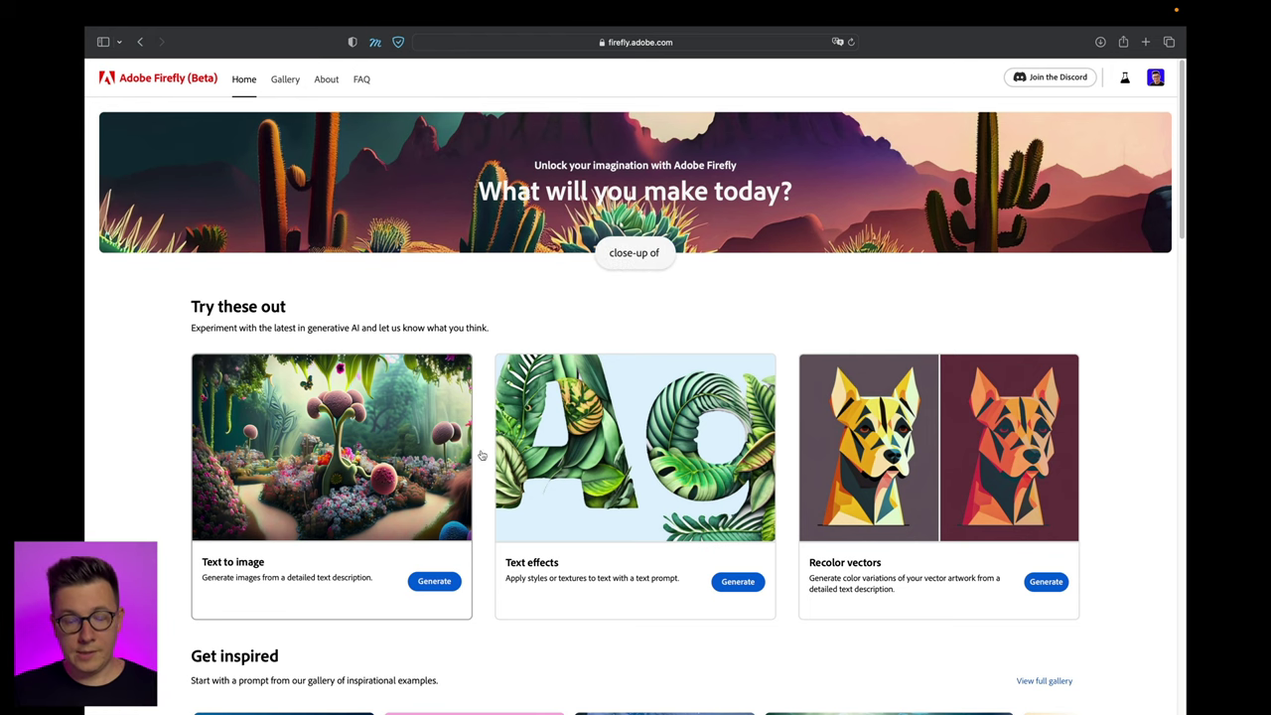
Open Text to image and browse its example gallery, reading the sample prompts.
left_click(384, 450)
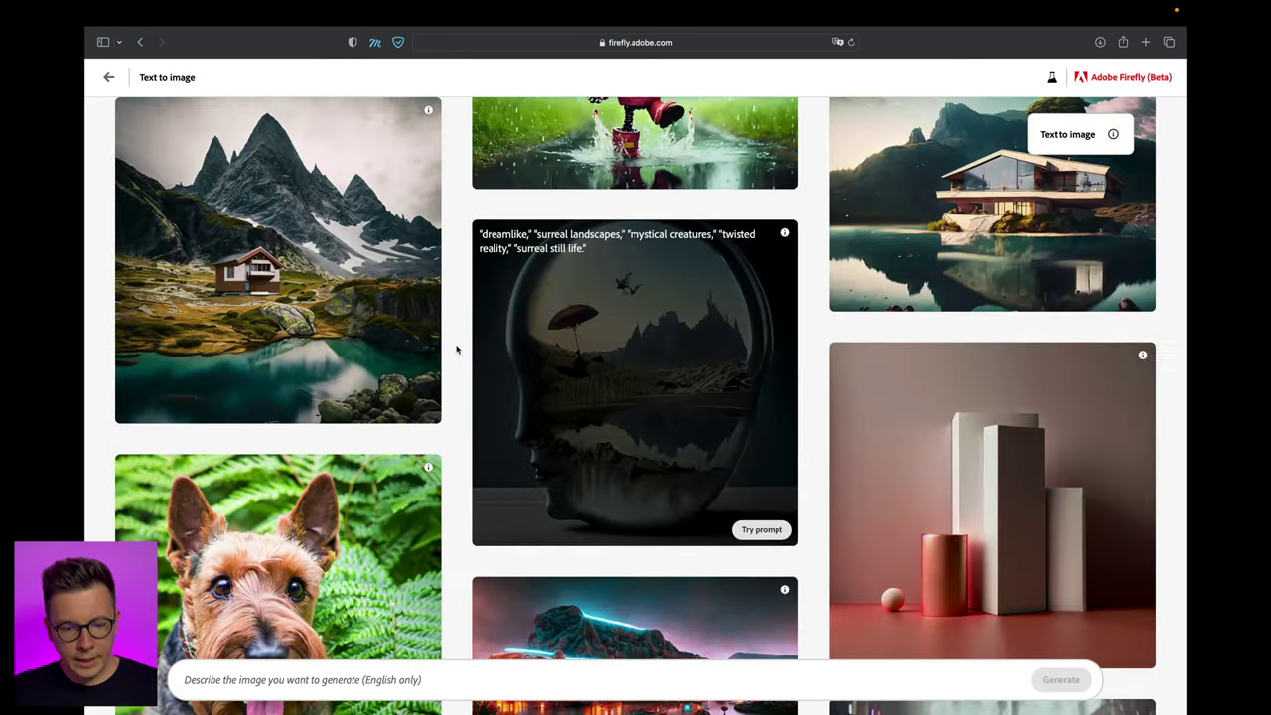
scroll(583, 384, "down", 5)
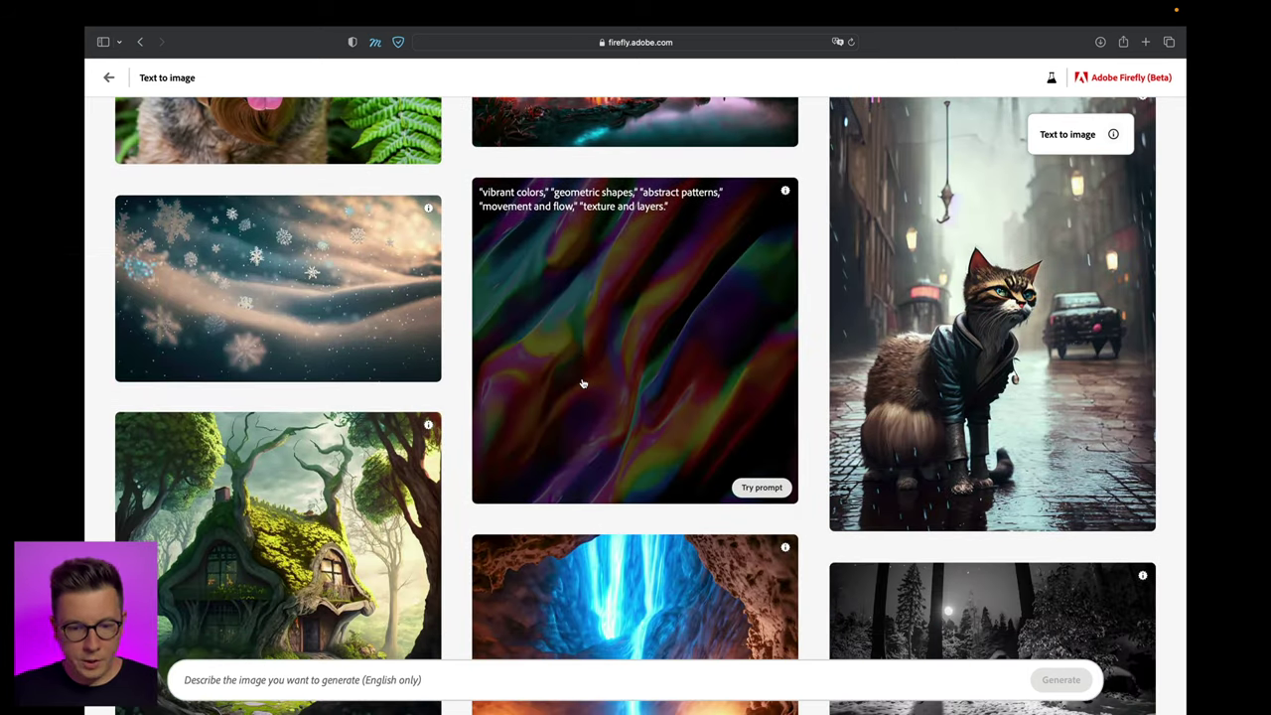
scroll(582, 384, "down", 4)
scroll(582, 383, "down", 4)
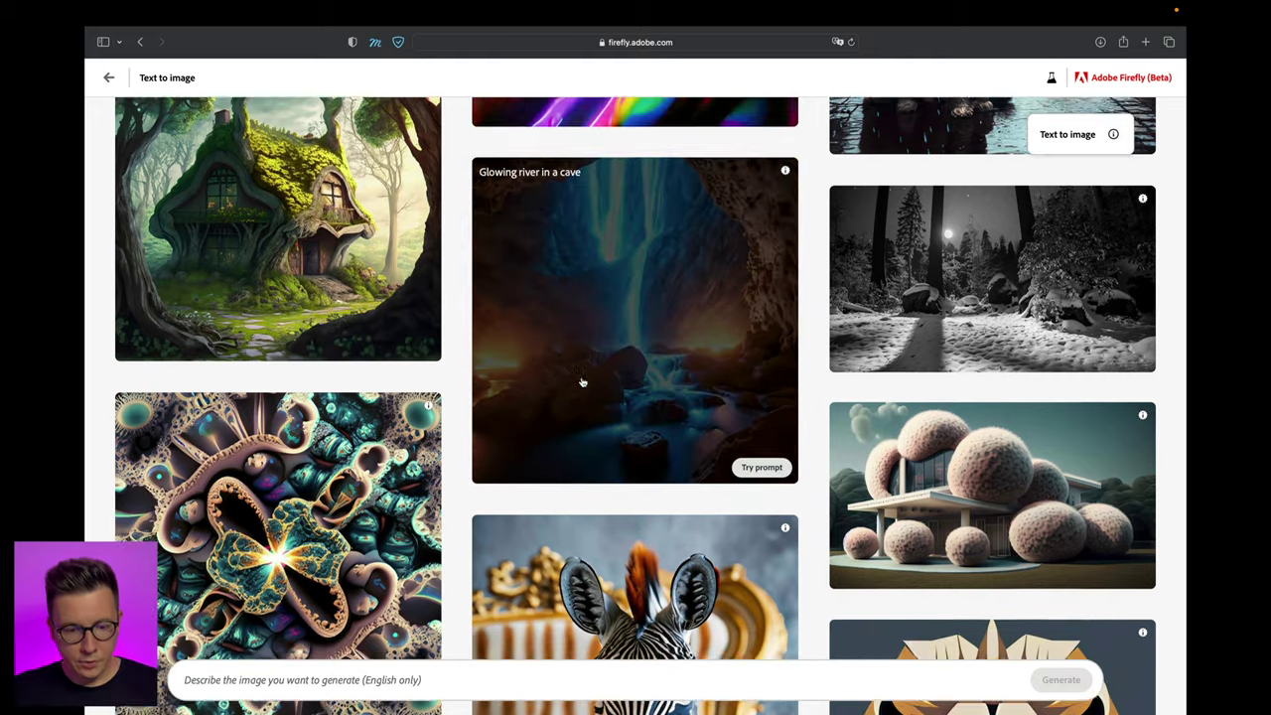
scroll(583, 383, "down", 2)
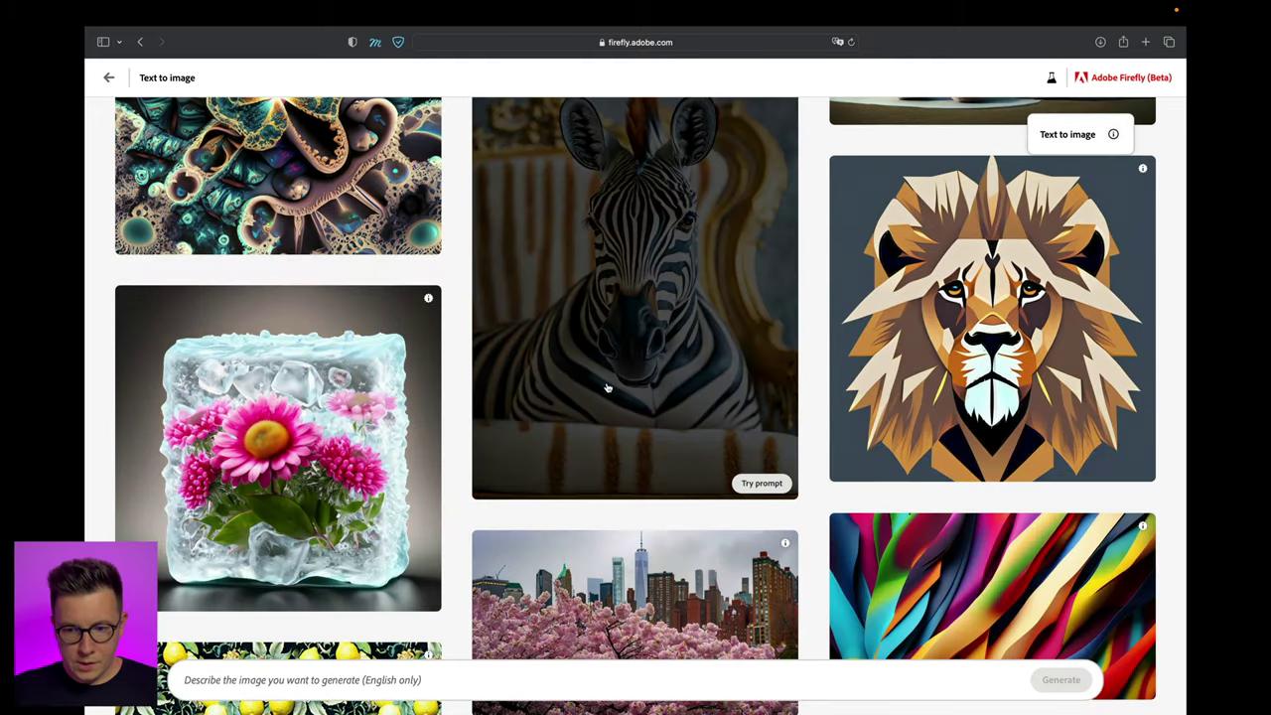
mouse_move(852, 337)
scroll(854, 353, "up", 2)
scroll(853, 352, "up", 3)
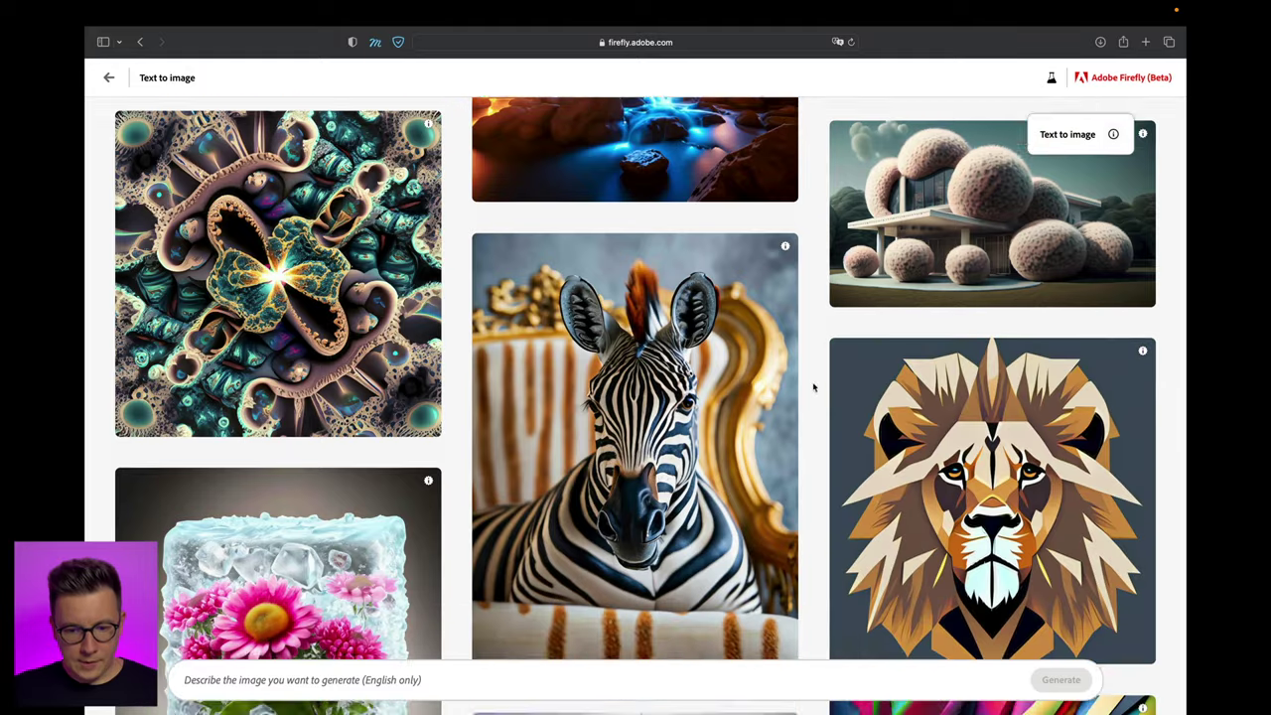
scroll(812, 387, "down", 1)
mouse_move(671, 372)
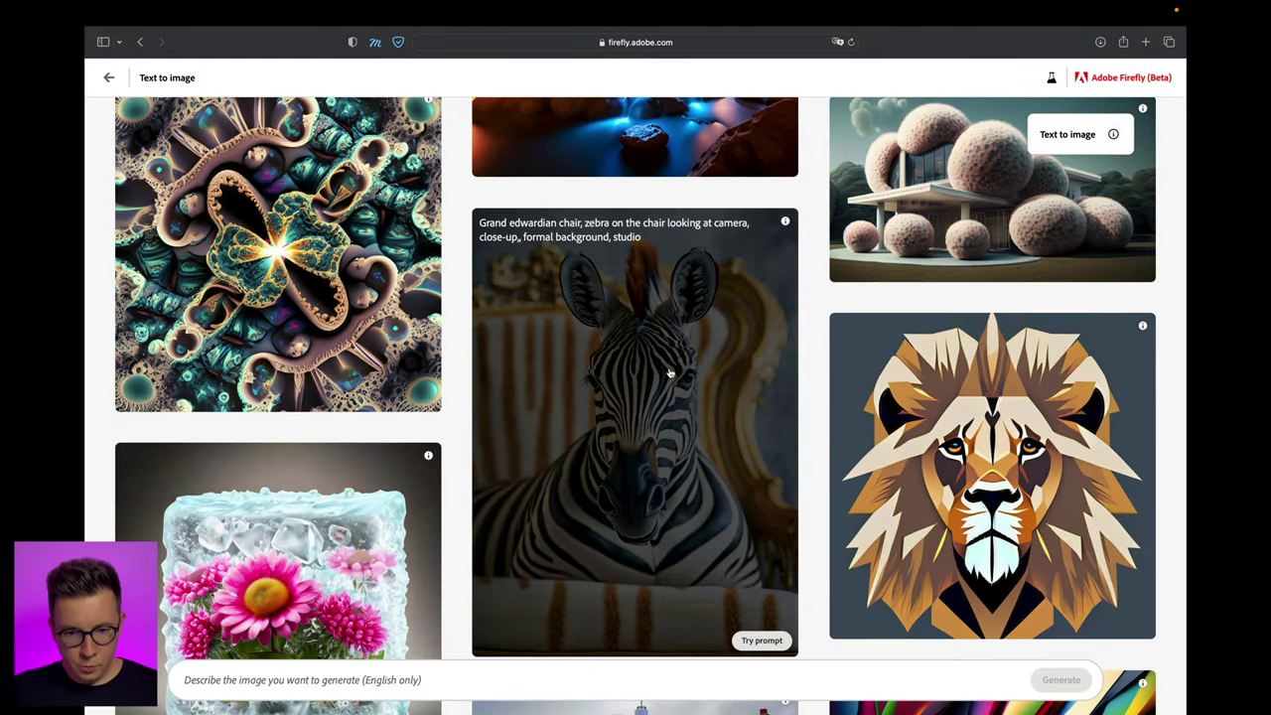
scroll(671, 373, "down", 5)
scroll(675, 367, "down", 1)
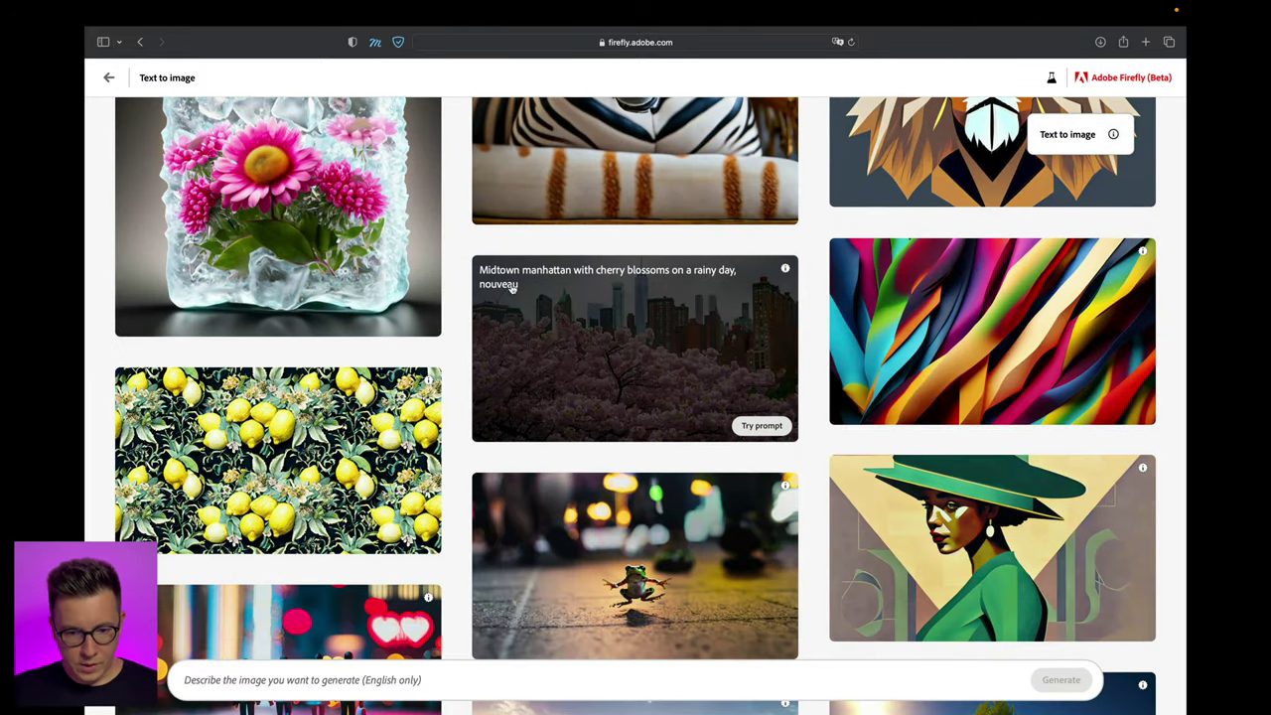
scroll(815, 394, "down", 2)
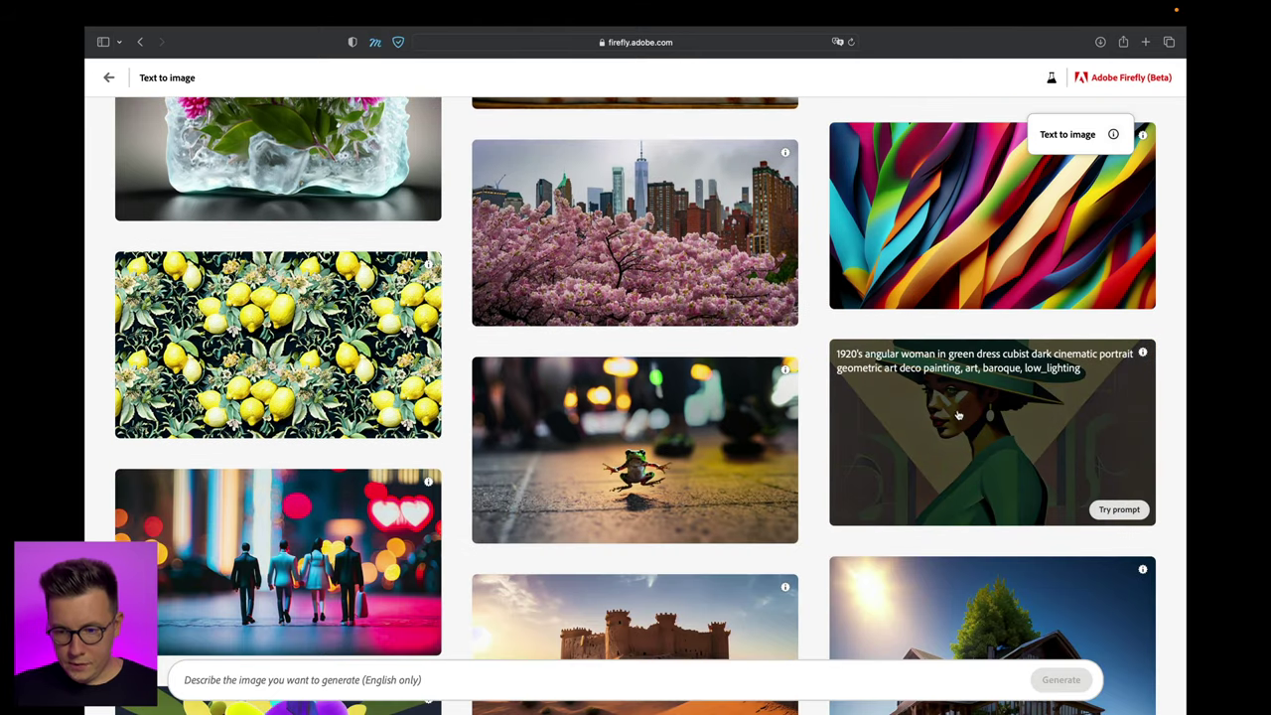
scroll(817, 508, "down", 2)
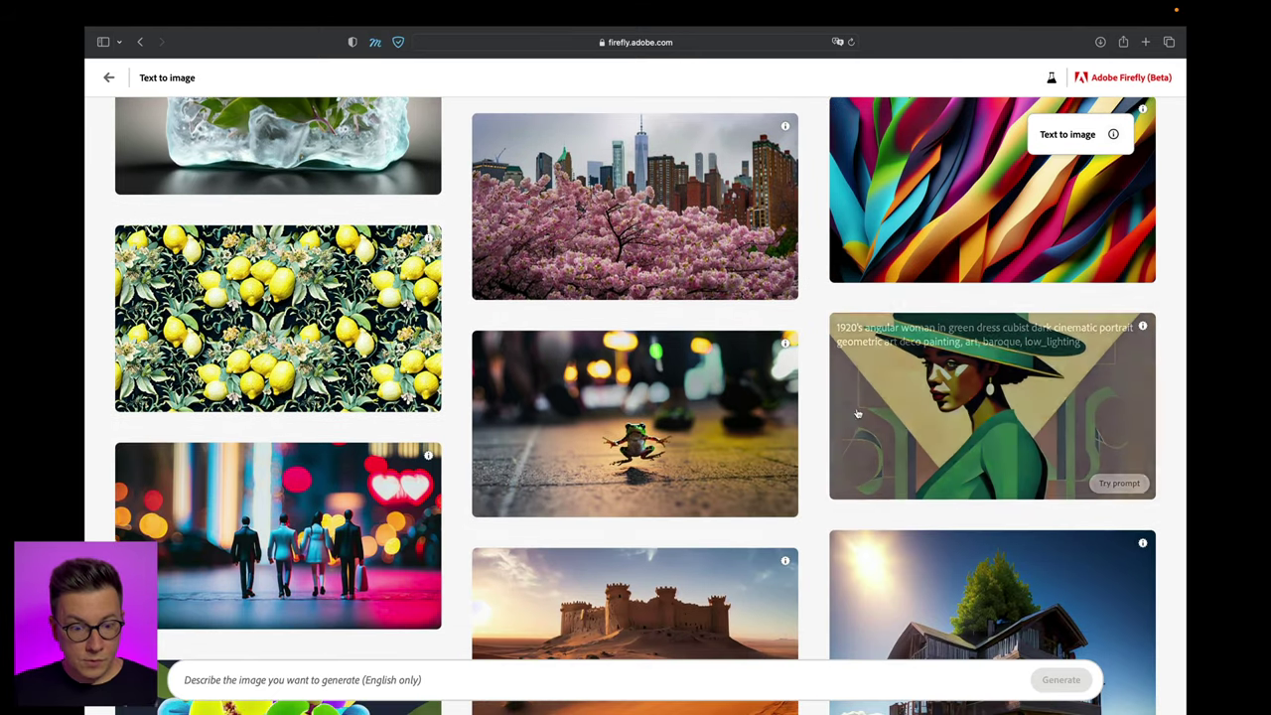
scroll(814, 477, "down", 3)
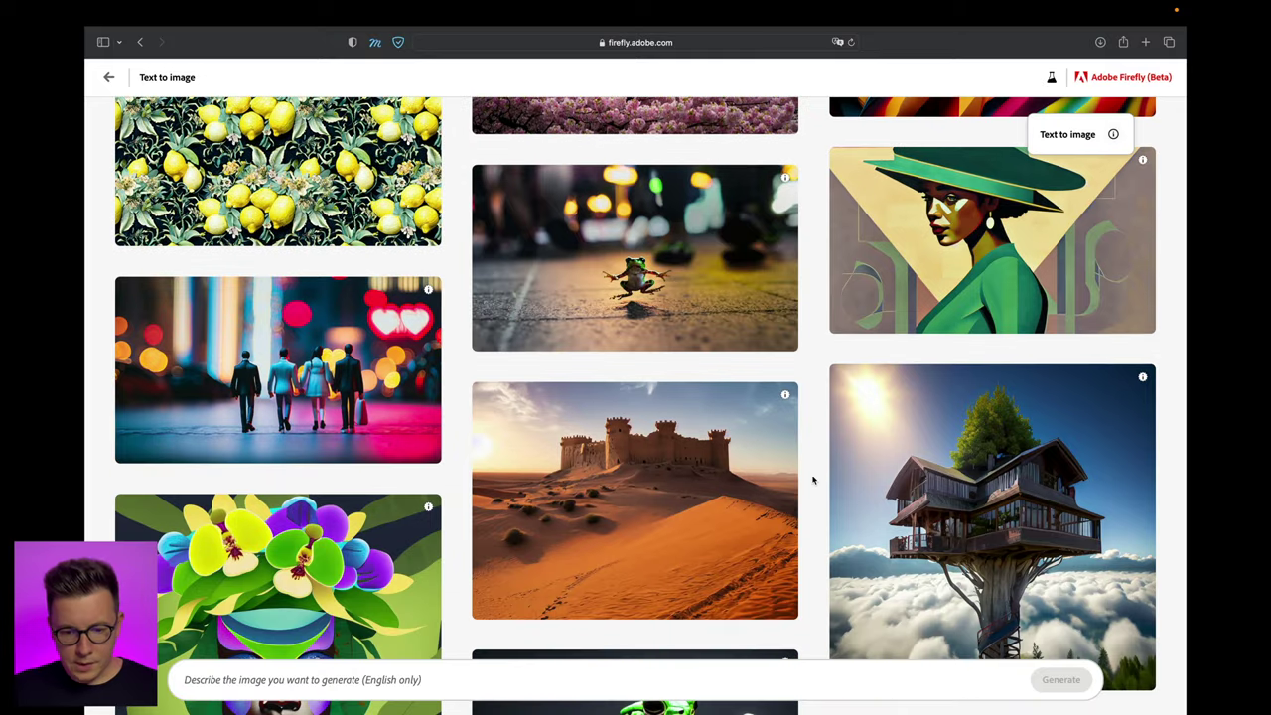
scroll(812, 476, "down", 3)
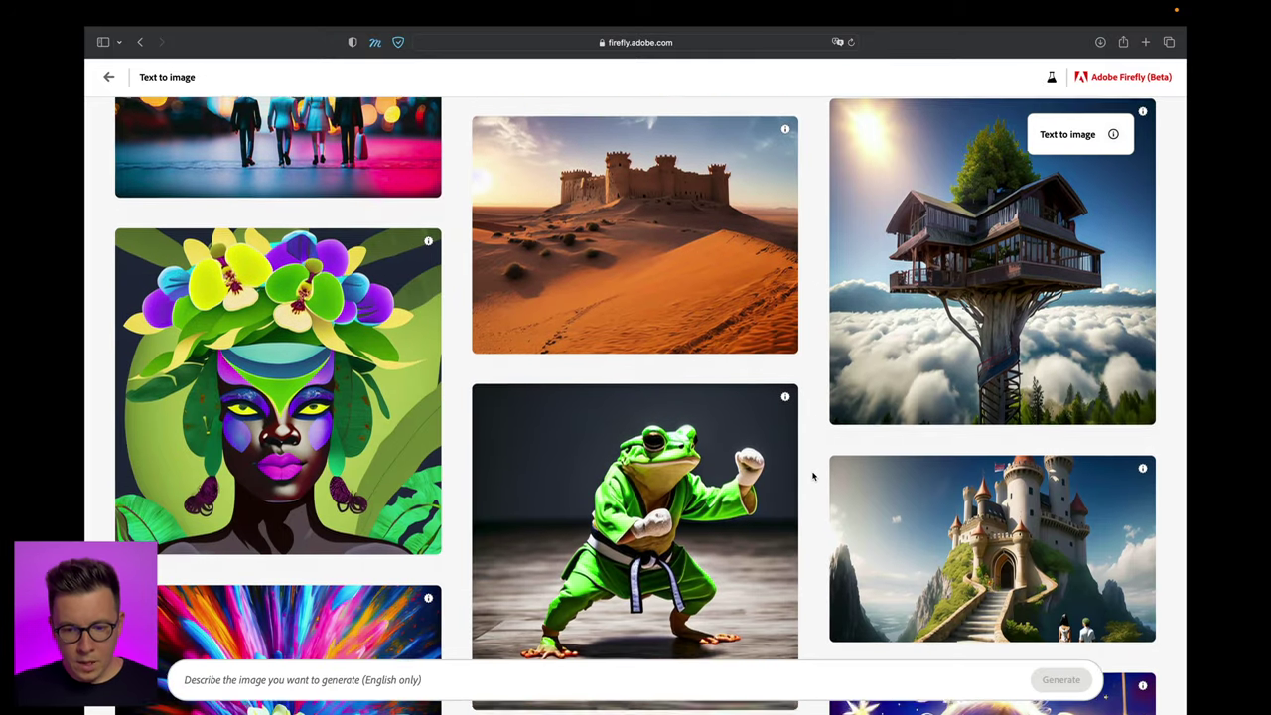
scroll(814, 471, "down", 6)
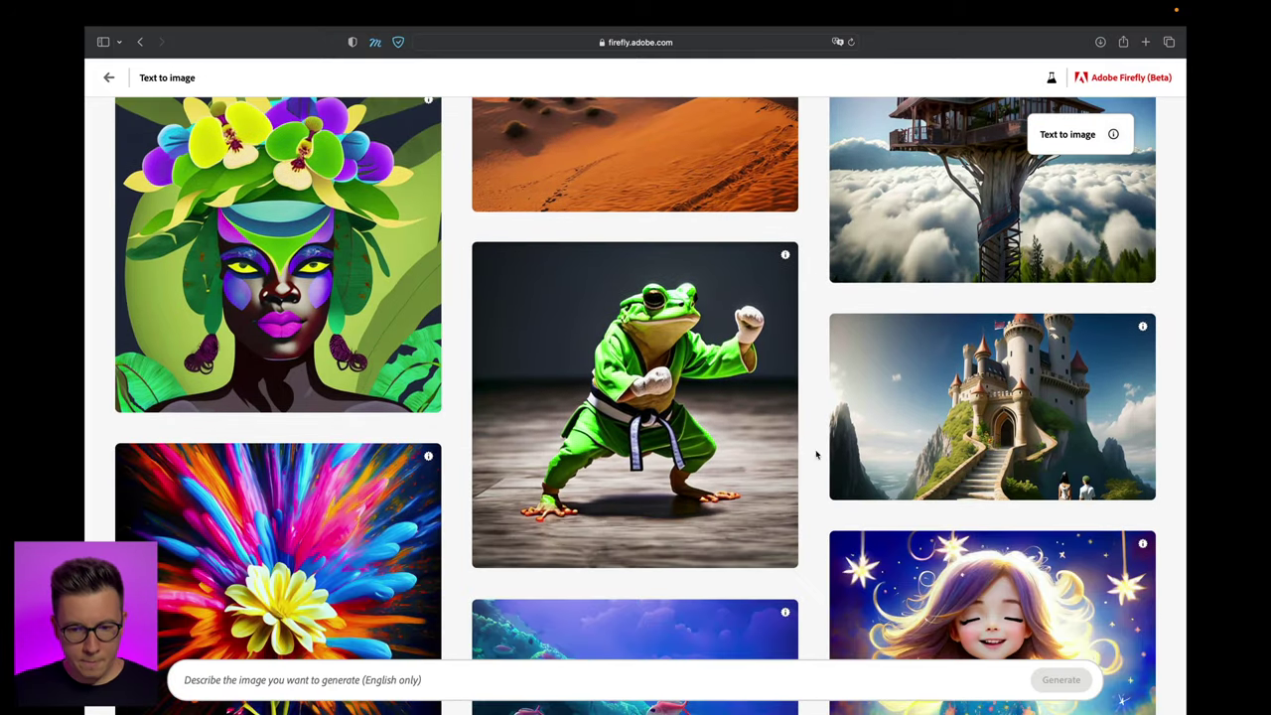
scroll(822, 466, "down", 5)
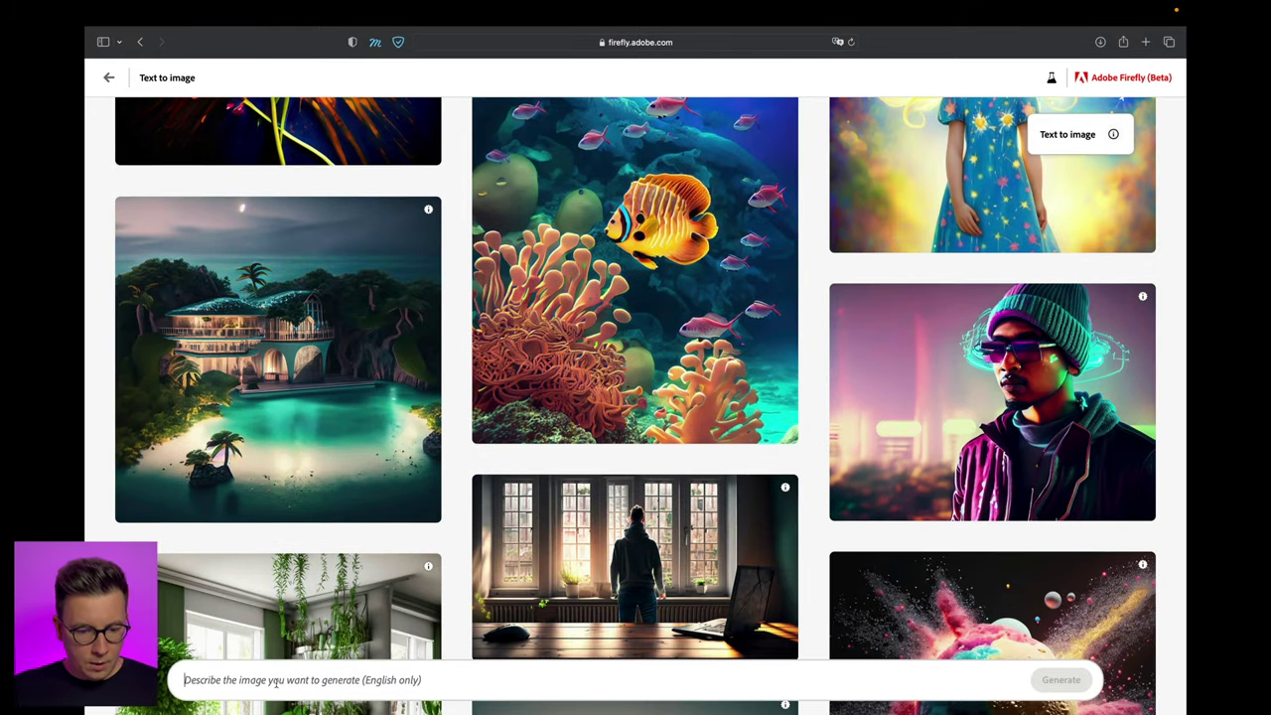
Generate images from the prompt 'cute pink cat'.
left_click(277, 681)
type("cu")
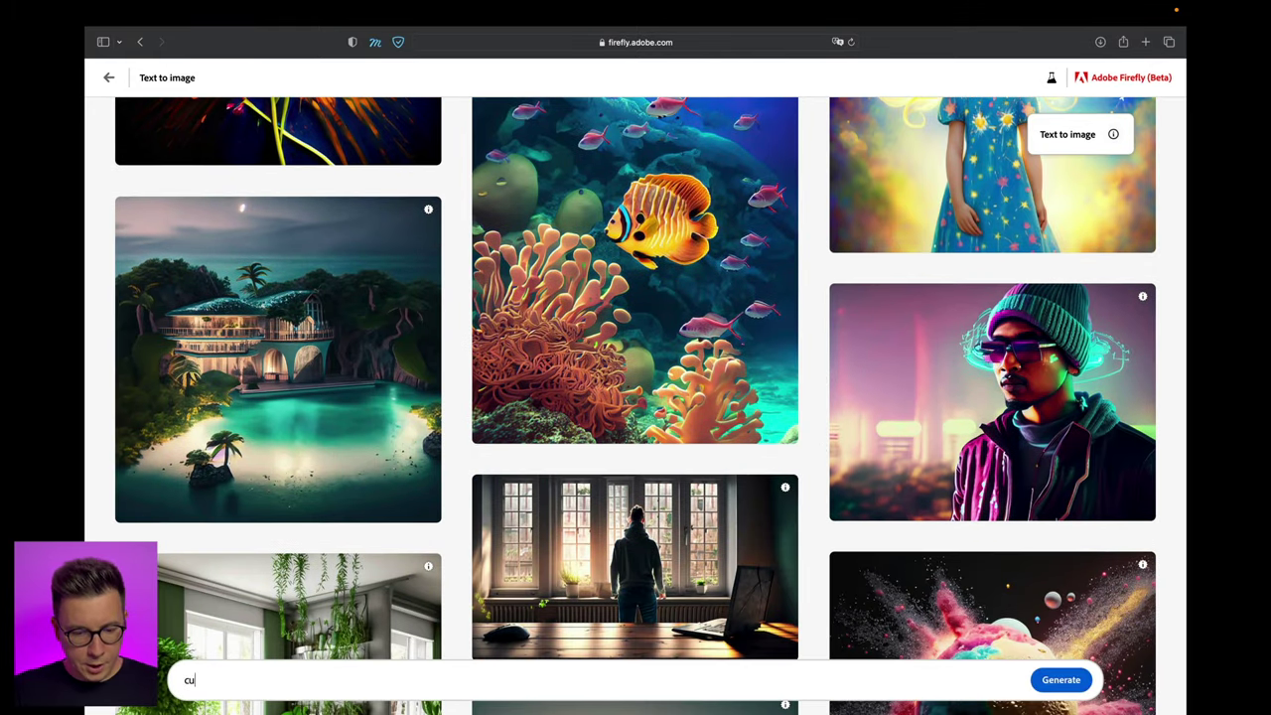
type("te pin")
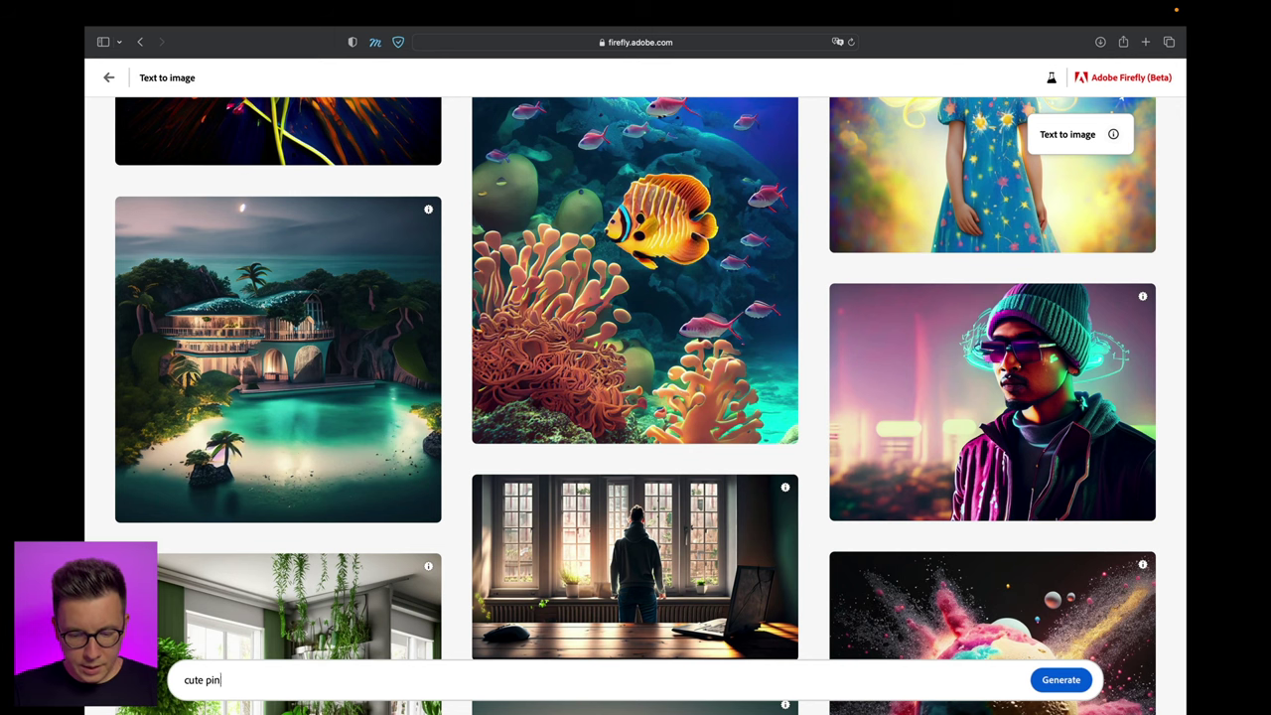
type("k cat")
key("Return")
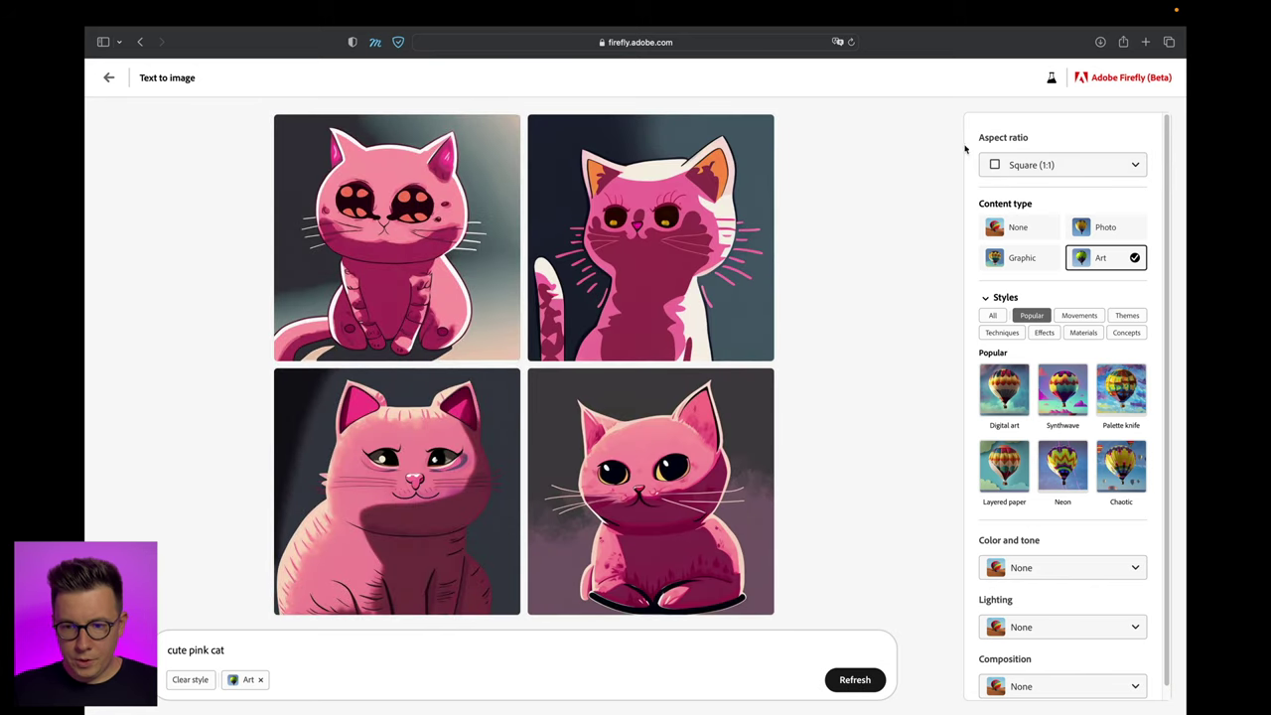
Check the aspect ratio options and keep Square (1:1).
left_click(1131, 165)
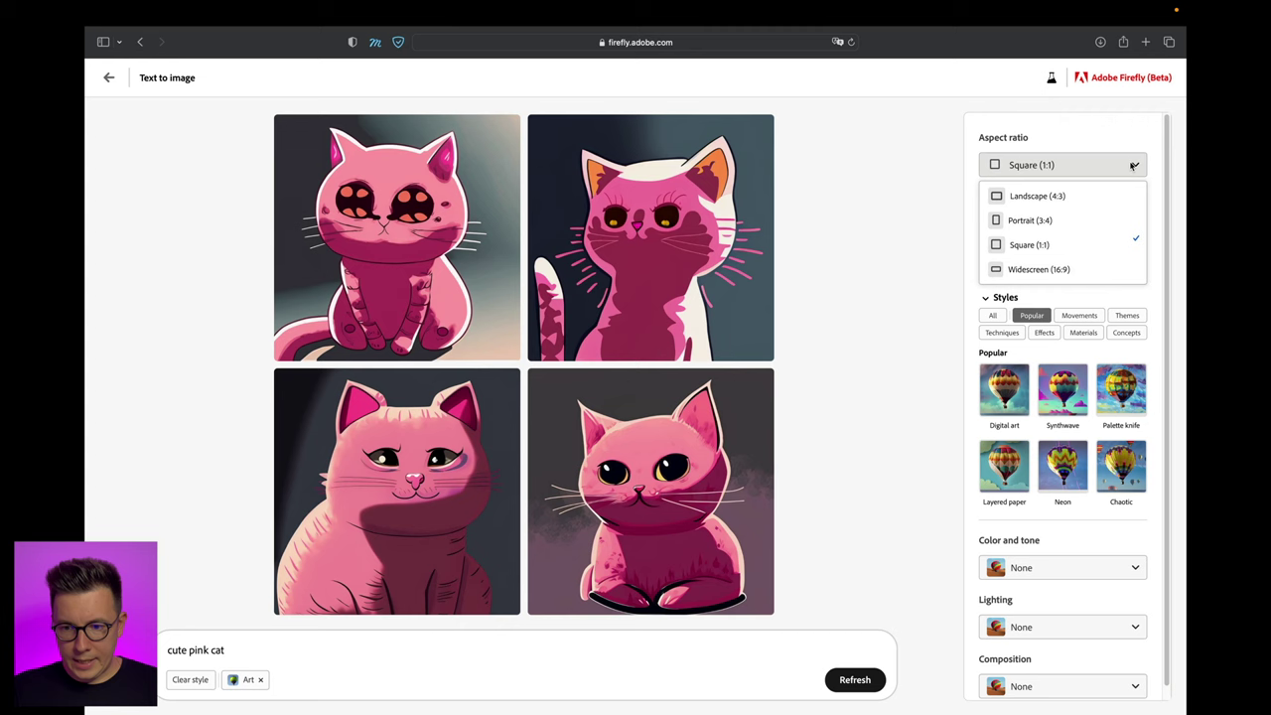
left_click(1053, 244)
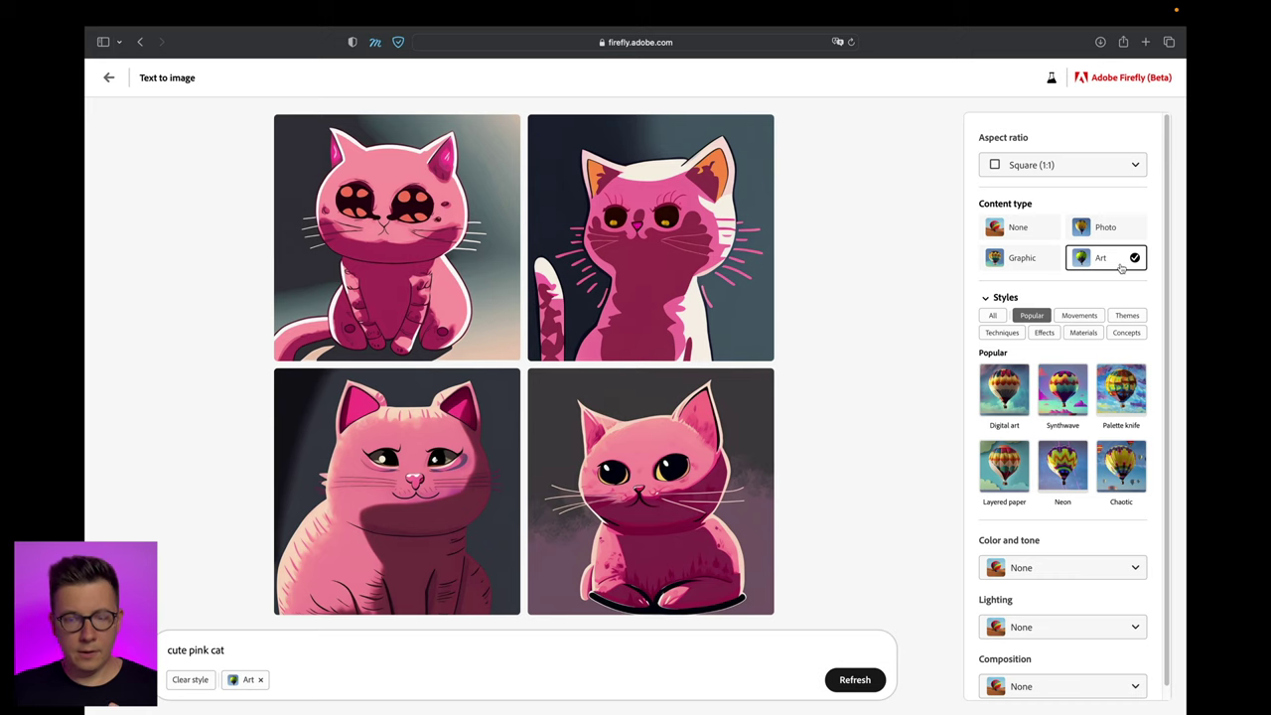
Cycle the cats through Photo, Graphic and Art content types, ending on Photo.
left_click(1117, 231)
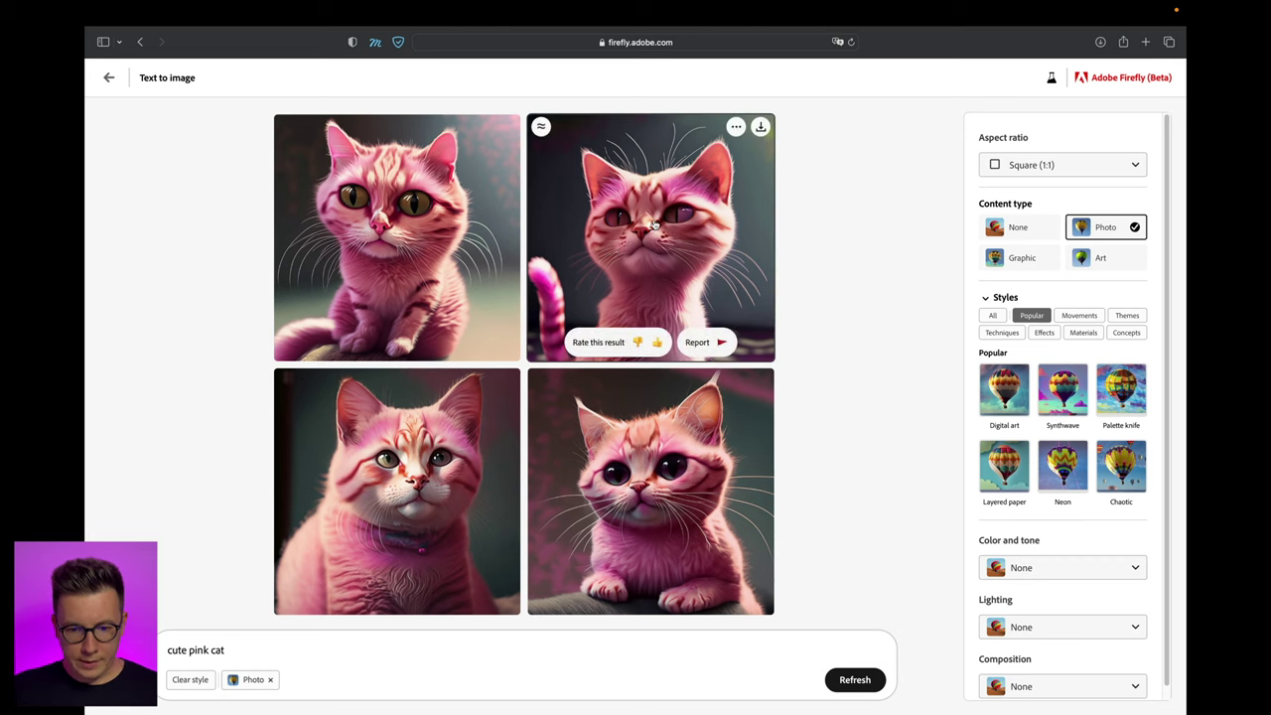
left_click(1016, 262)
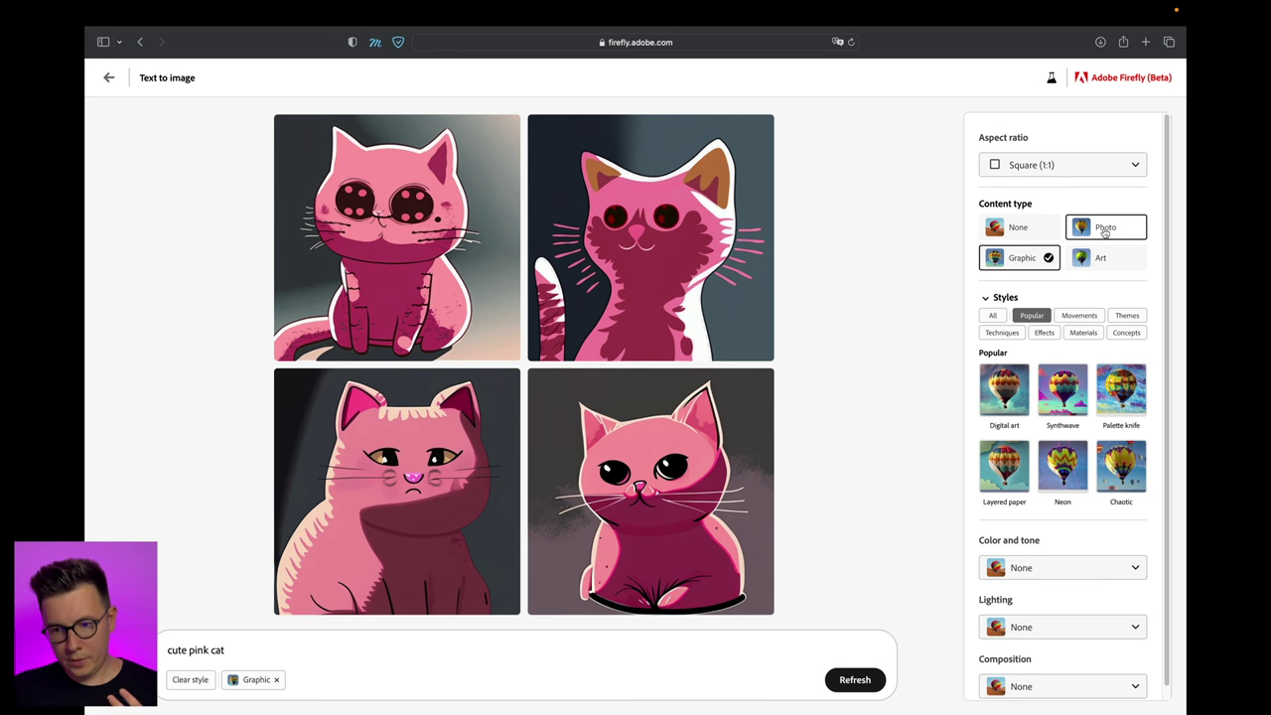
left_click(1105, 232)
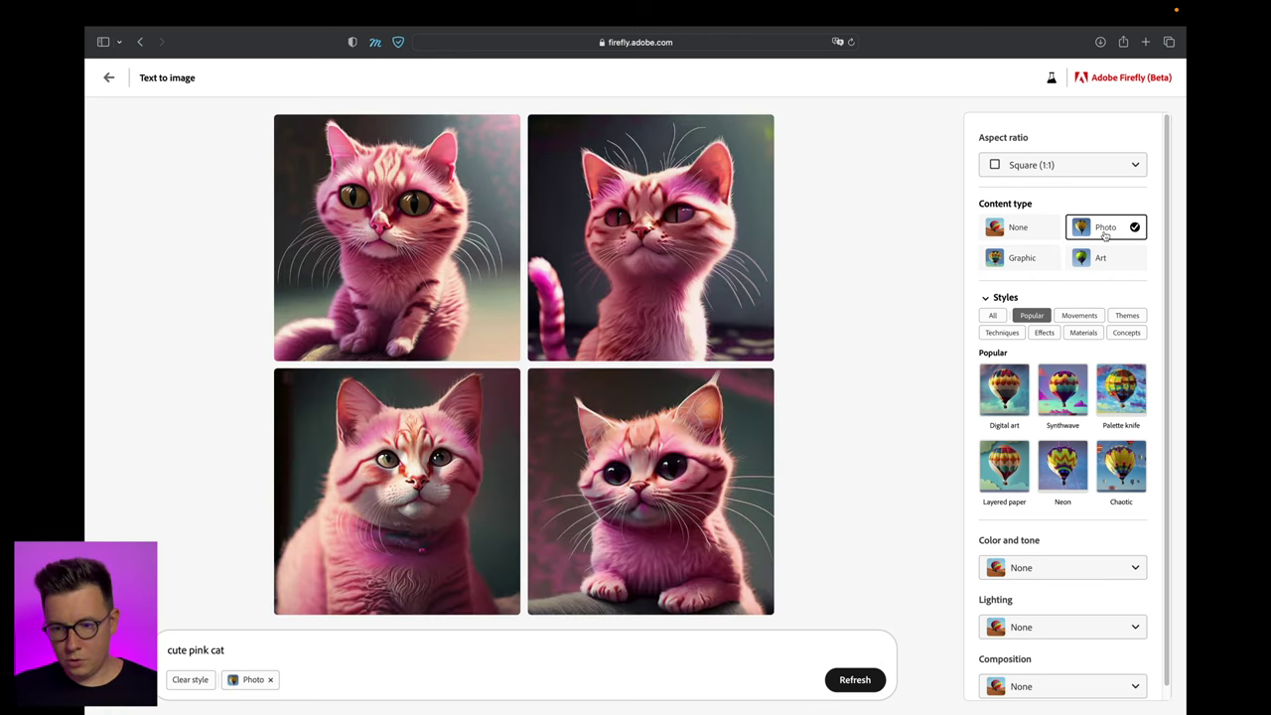
left_click(1104, 258)
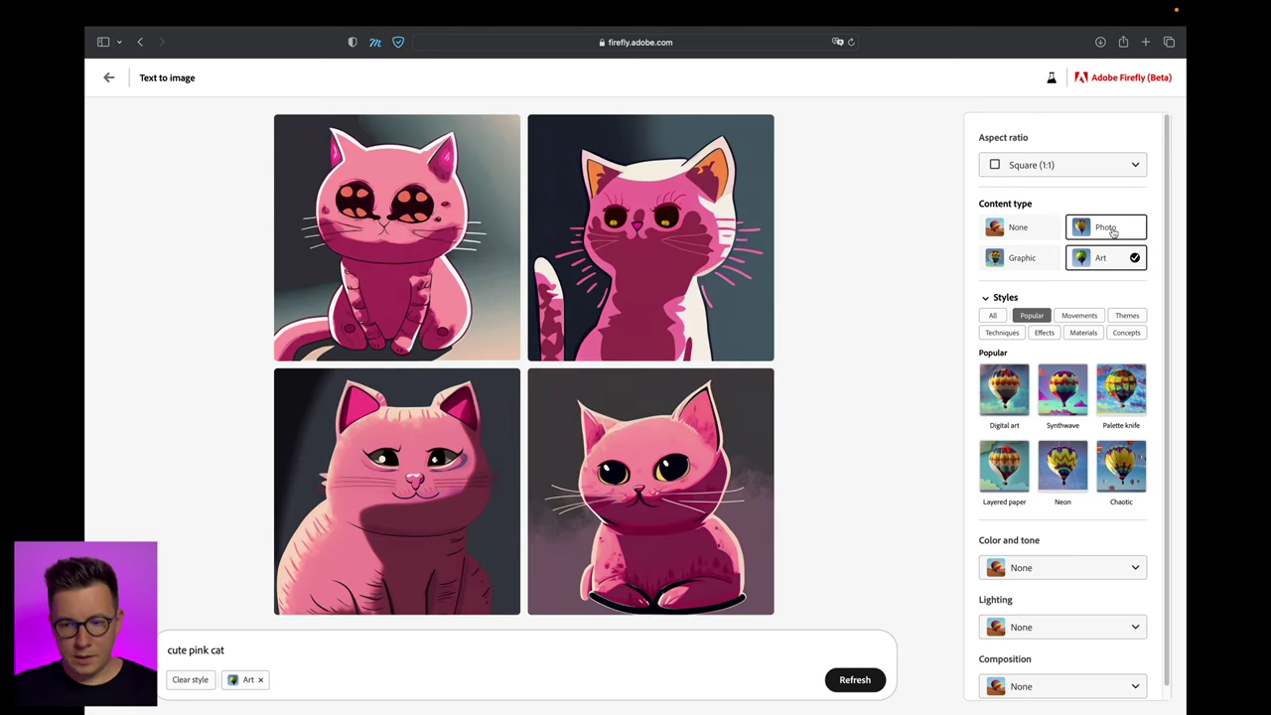
left_click(1113, 230)
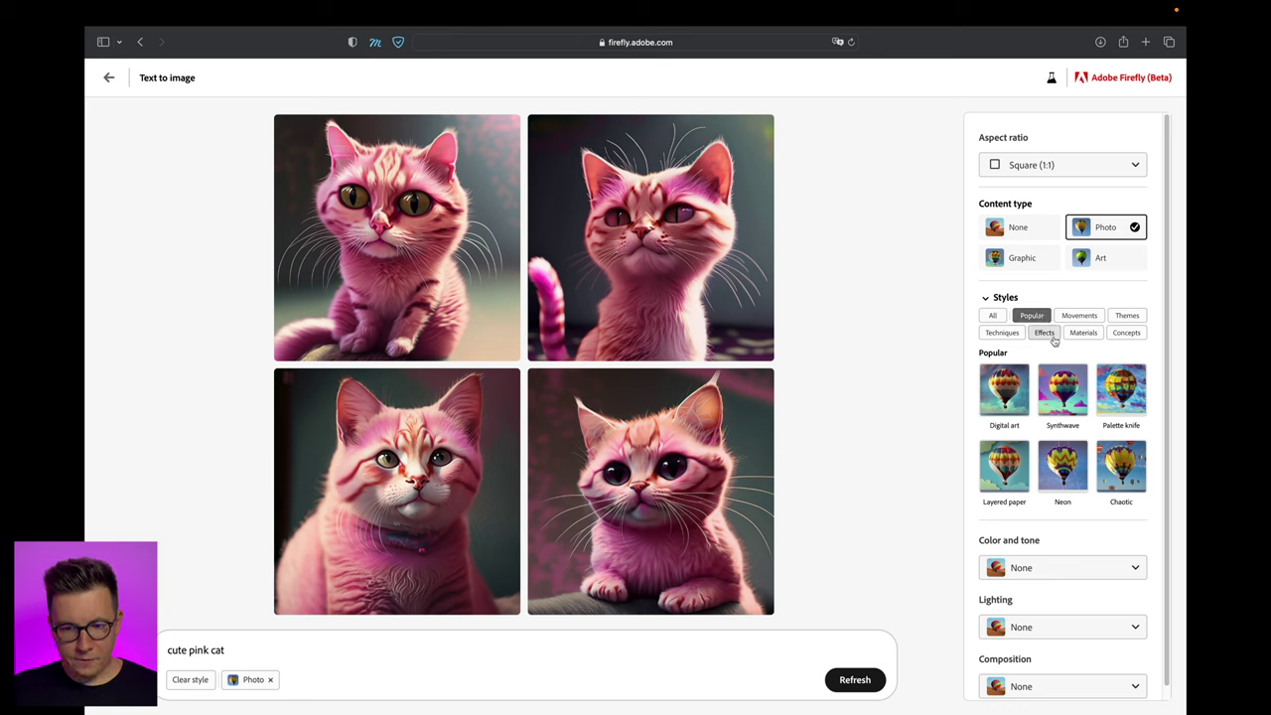
Apply the Fantasy movement style and regenerate the pink cat photos.
left_click(1080, 316)
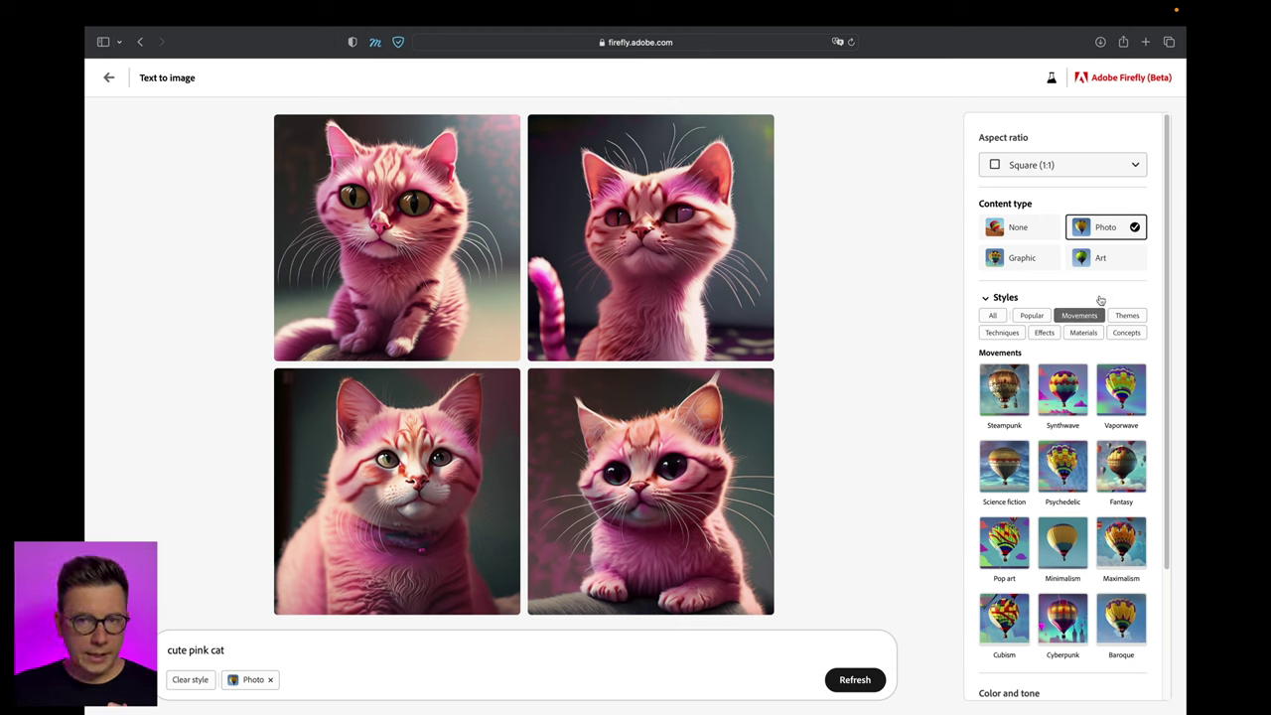
scroll(1106, 314, "down", 2)
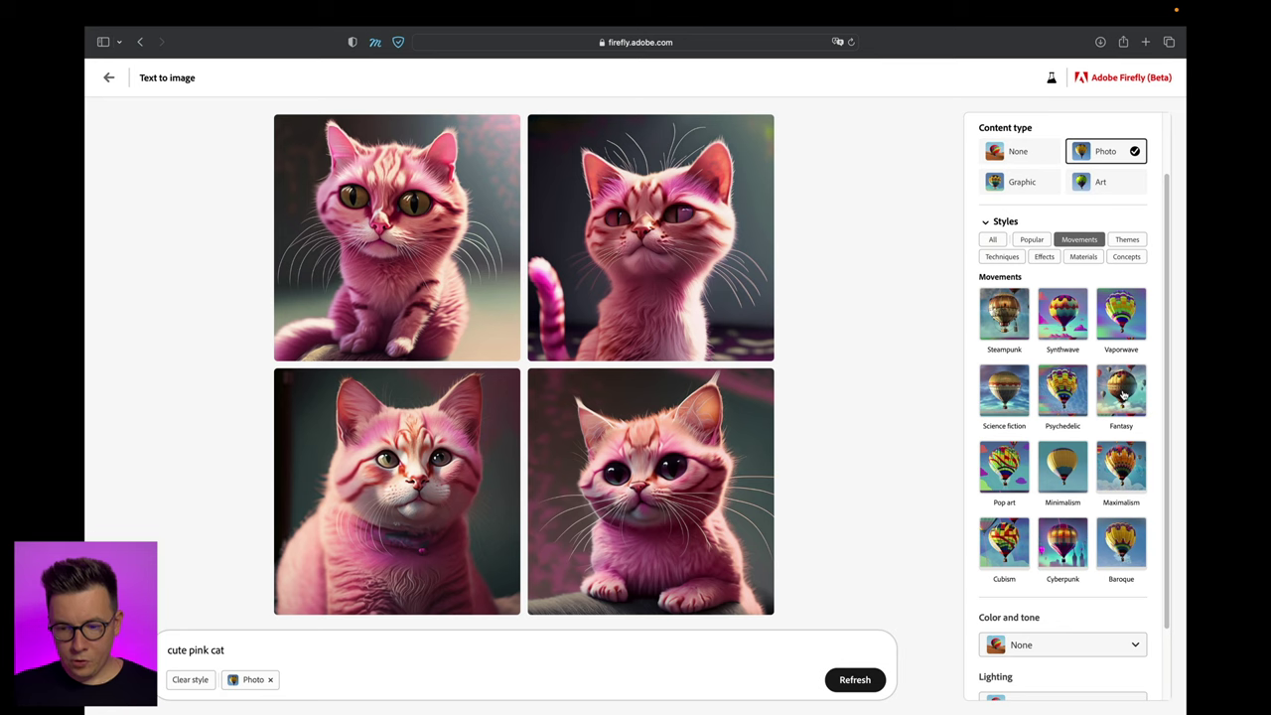
left_click(1122, 392)
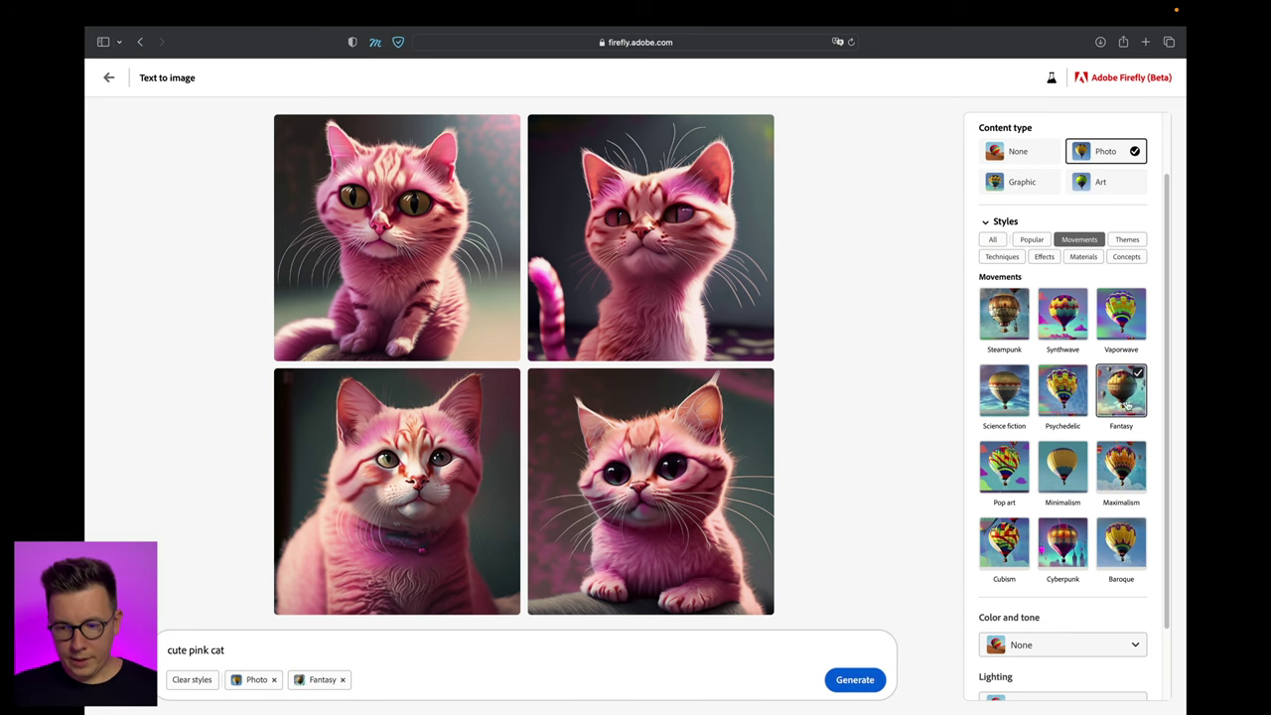
left_click(859, 683)
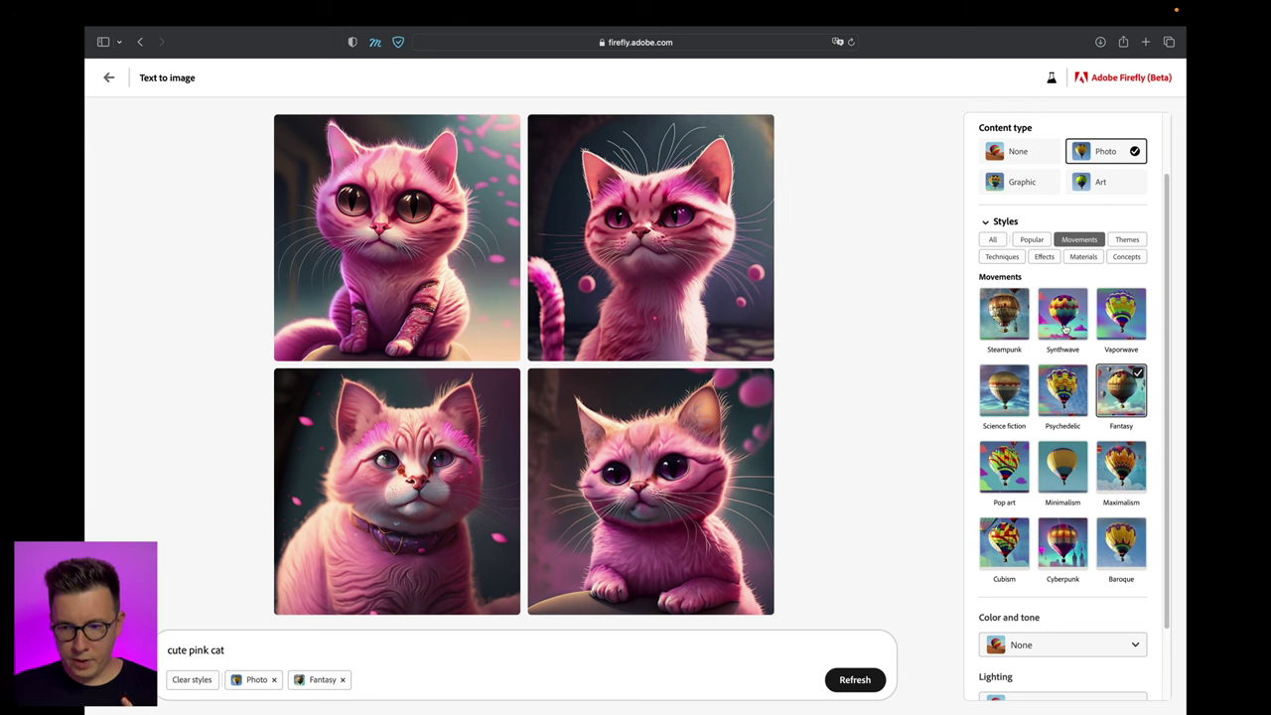
Swap Fantasy for Psychedelic, then Steampunk, generating pink cats with each.
left_click(1130, 395)
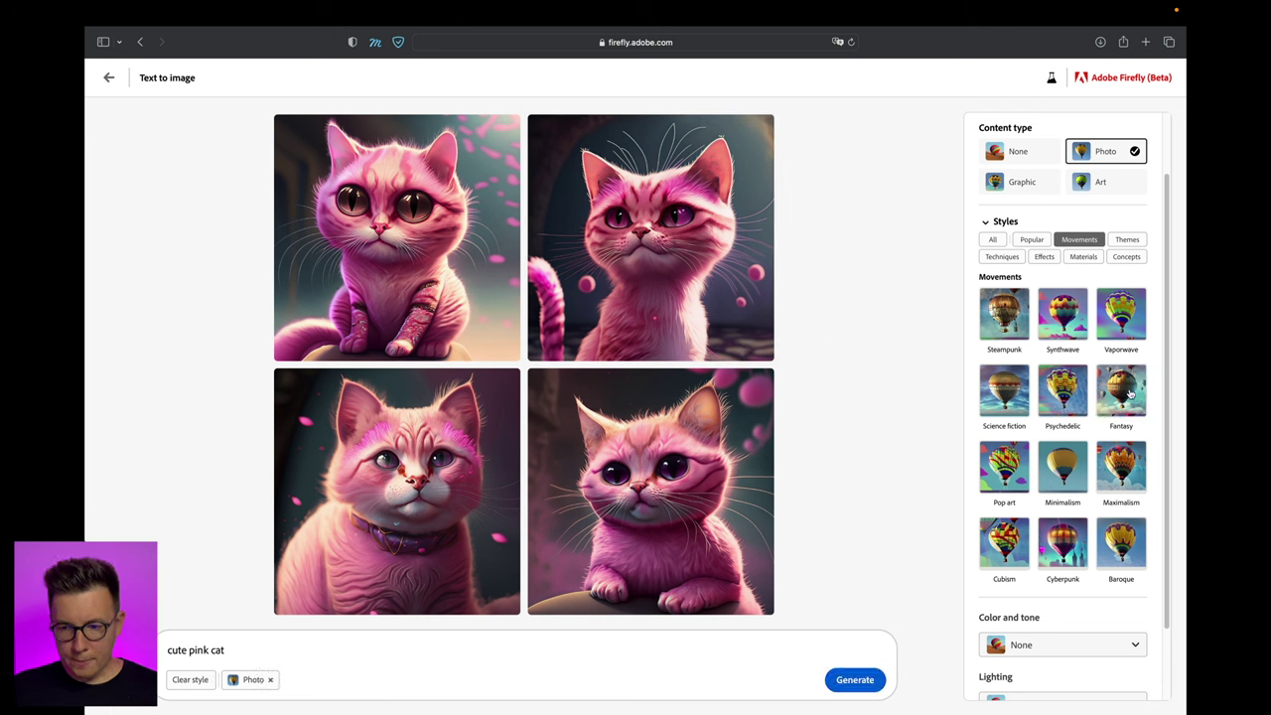
left_click(1064, 384)
left_click(852, 681)
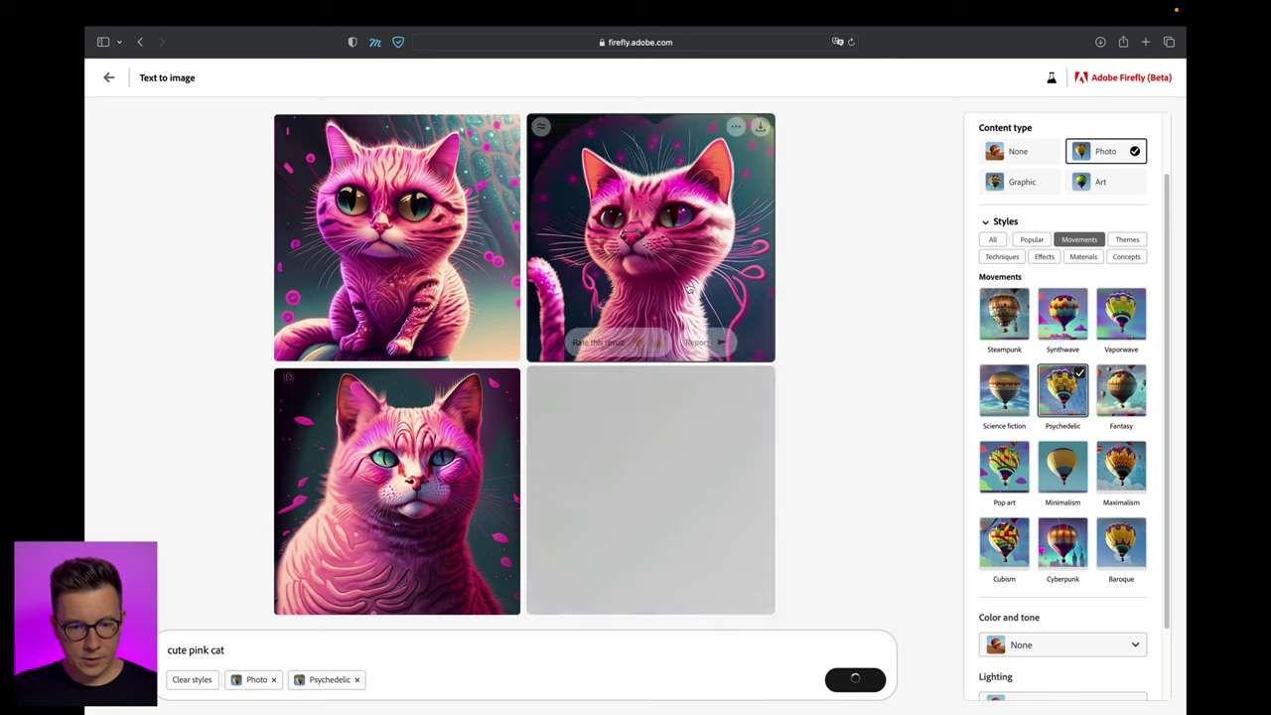
left_click(1080, 397)
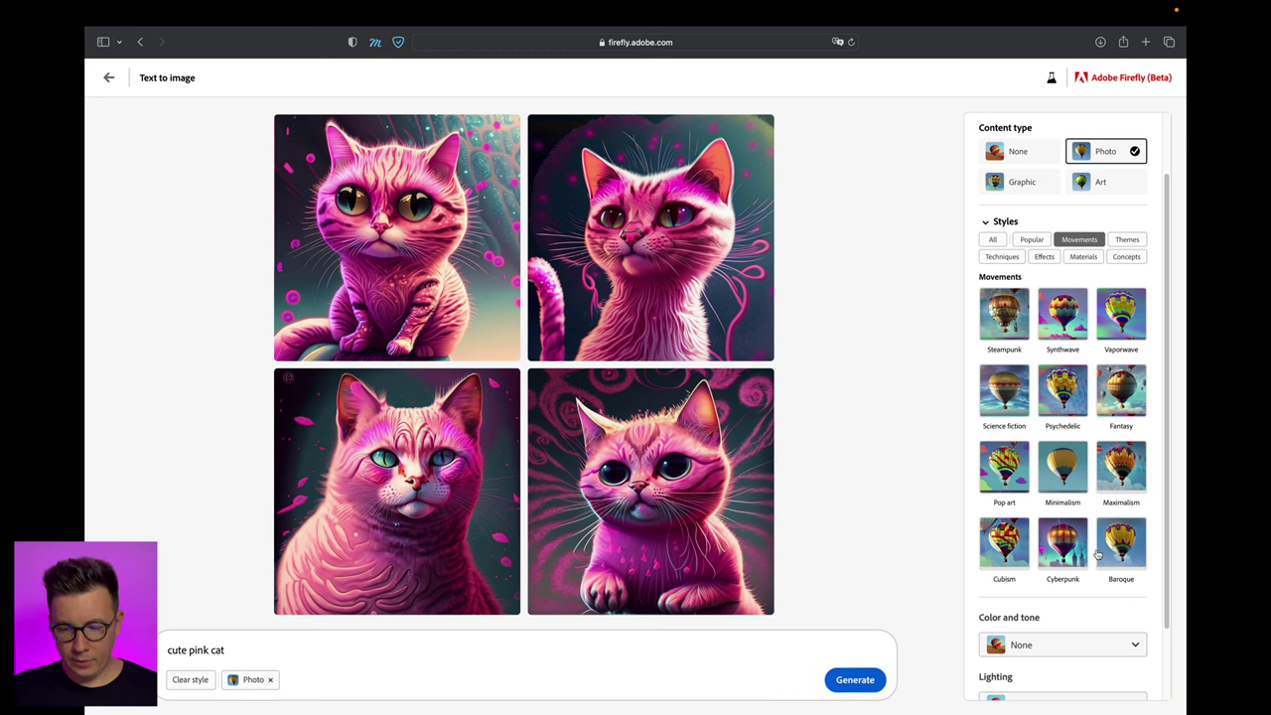
left_click(1008, 323)
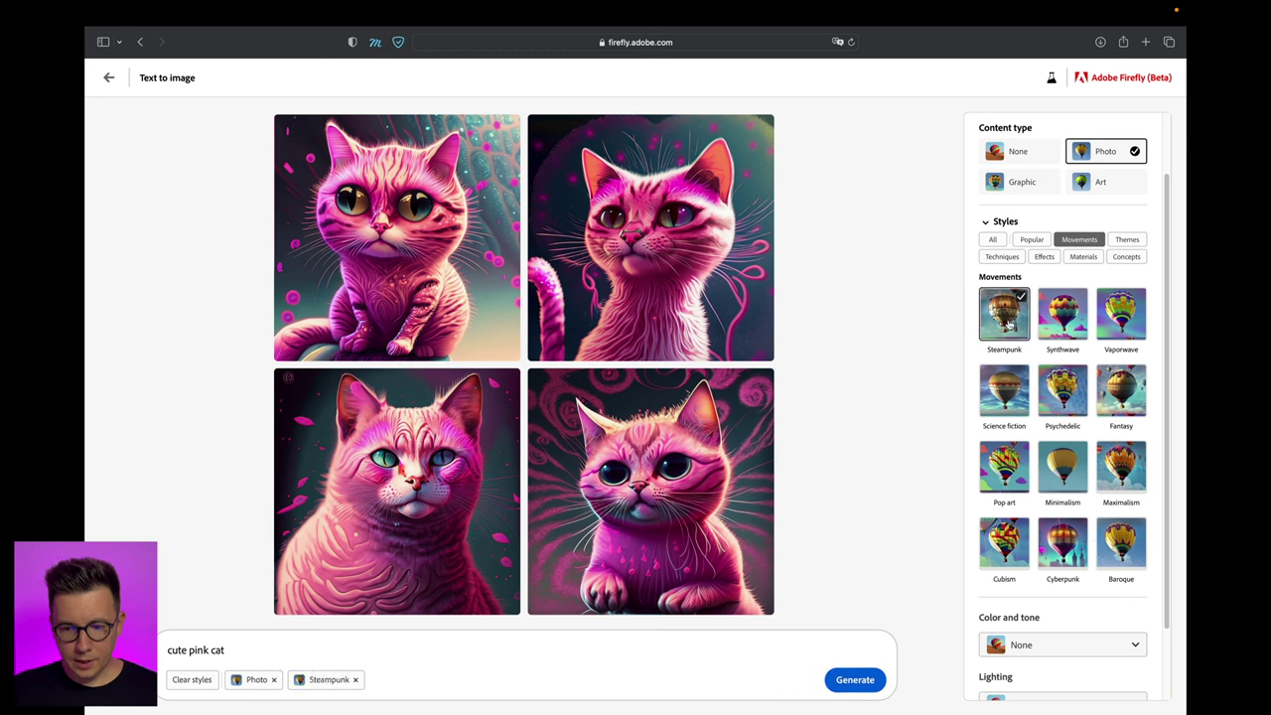
left_click(855, 685)
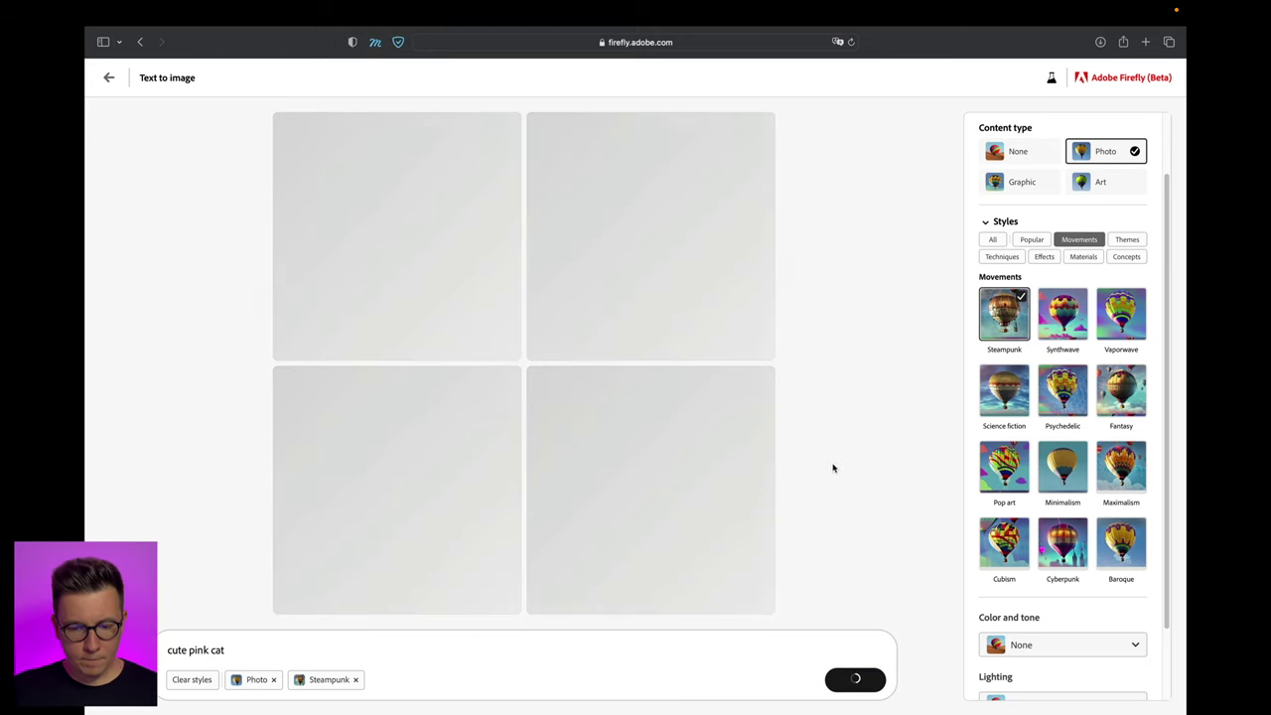
mouse_move(708, 446)
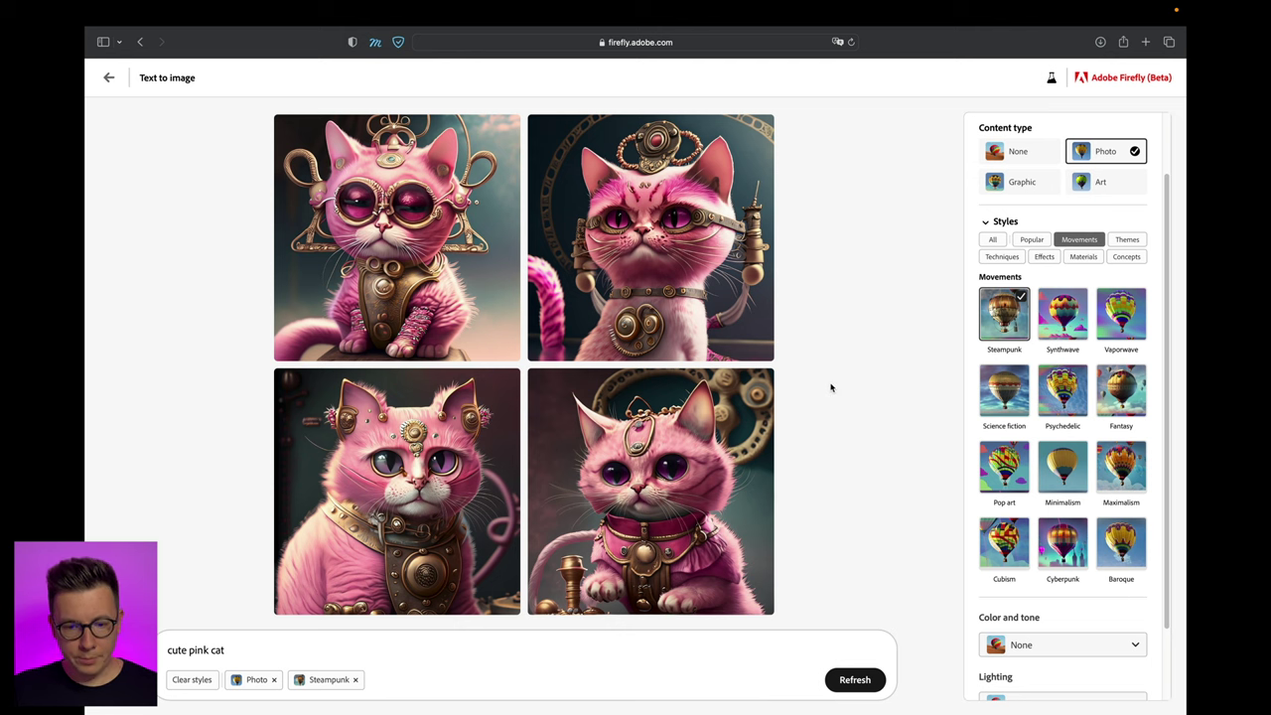
Generate Cyberpunk pink cats, then select the Steampunk and Baroque styles together.
left_click(1010, 323)
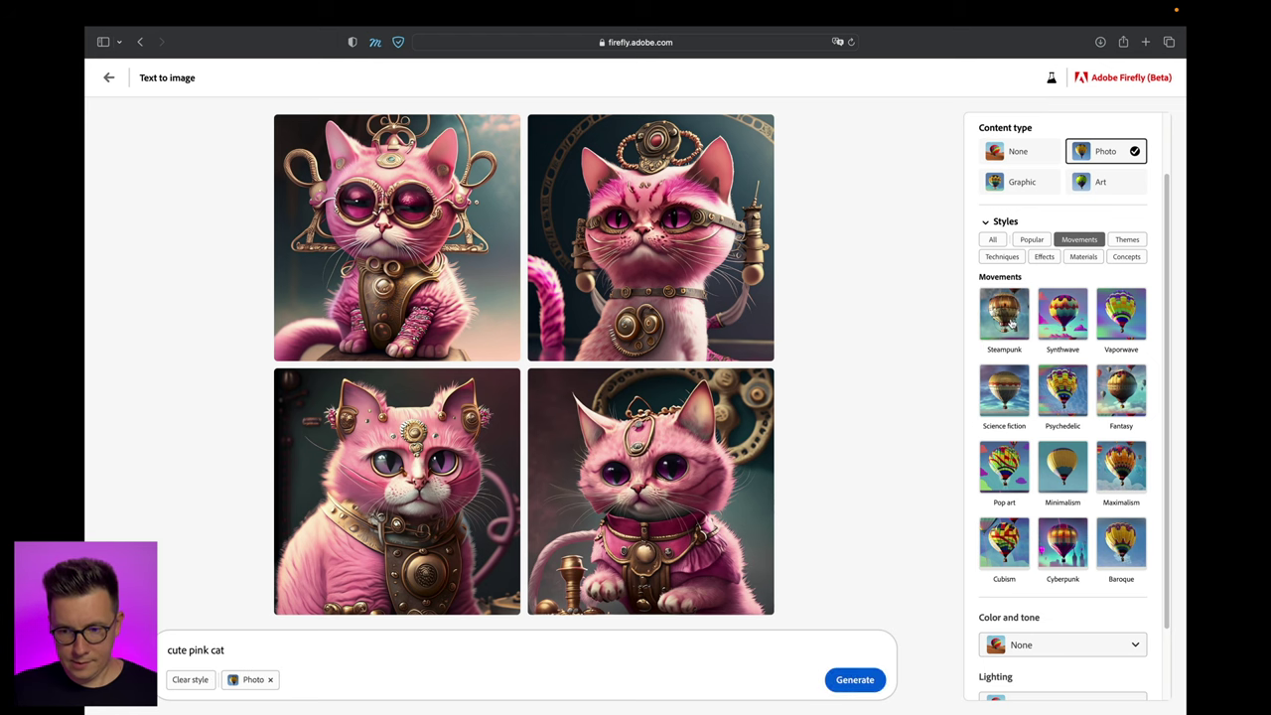
left_click(1070, 549)
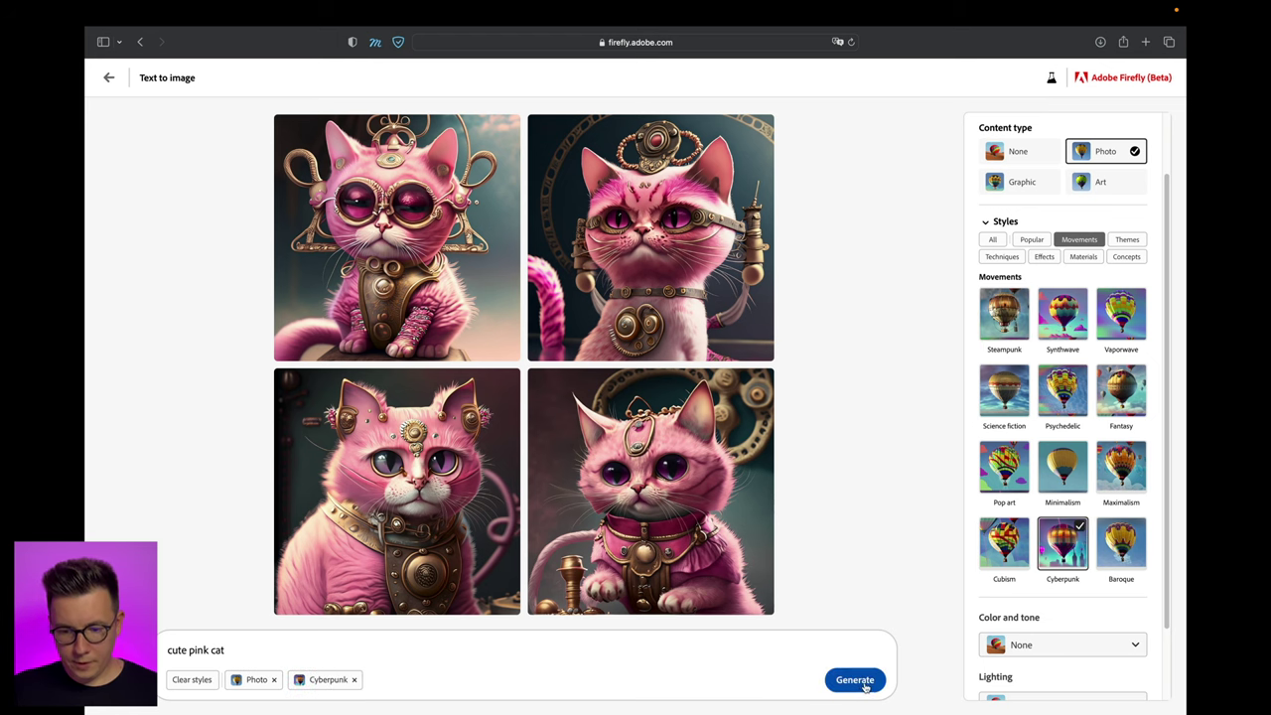
left_click(861, 681)
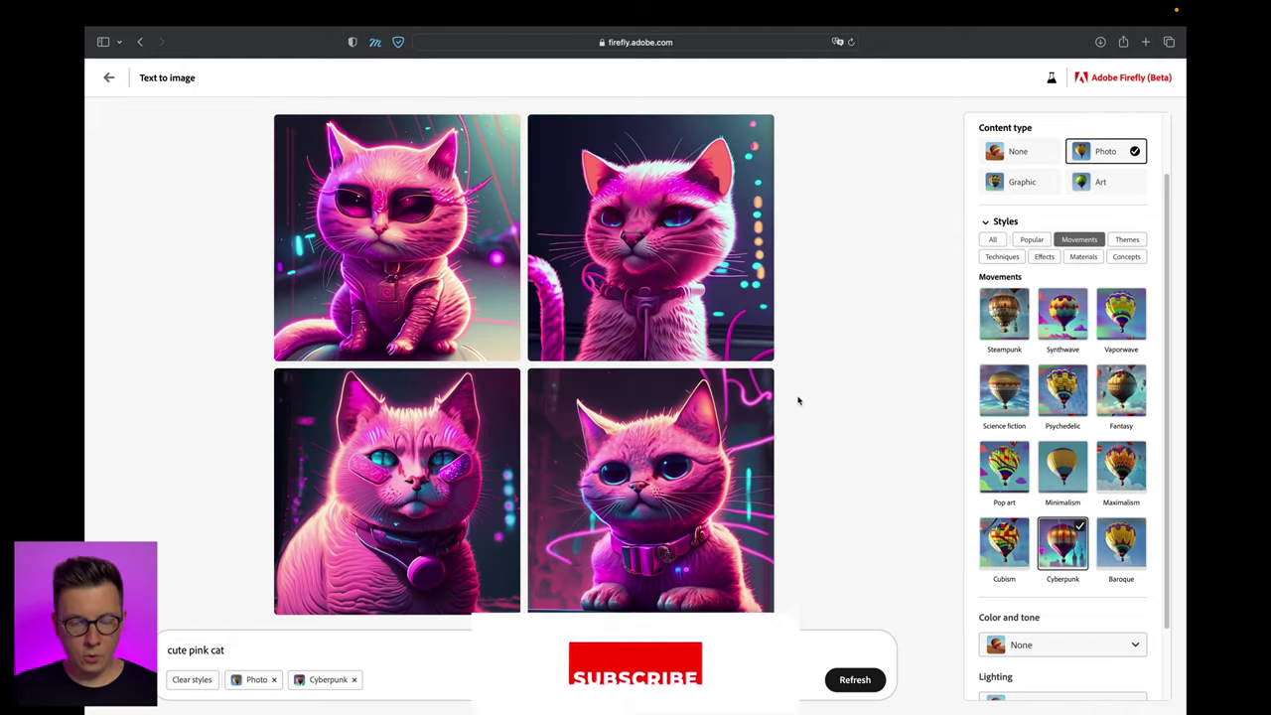
left_click(1064, 555)
left_click(1003, 323)
left_click(1123, 541)
Add Warm tone, Dramatic lighting and Wide angle composition, then generate new cats.
scroll(1054, 423, "down", 2)
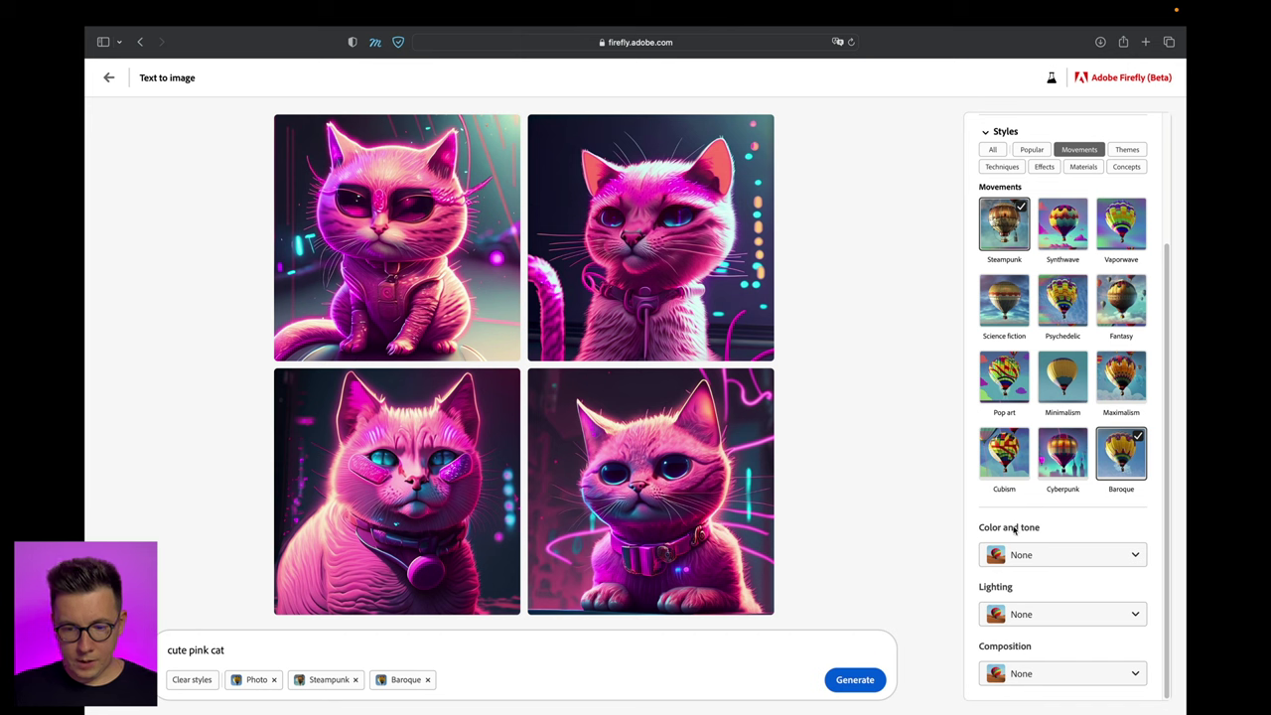
left_click(1082, 559)
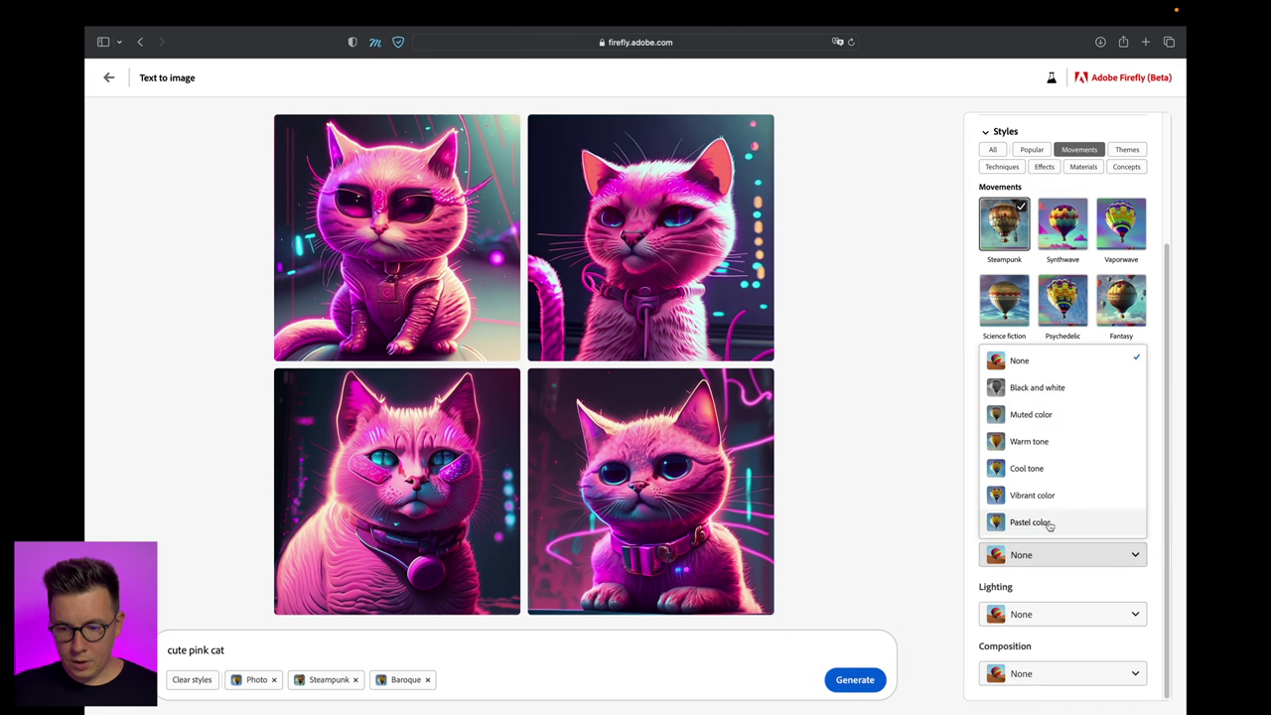
left_click(1029, 442)
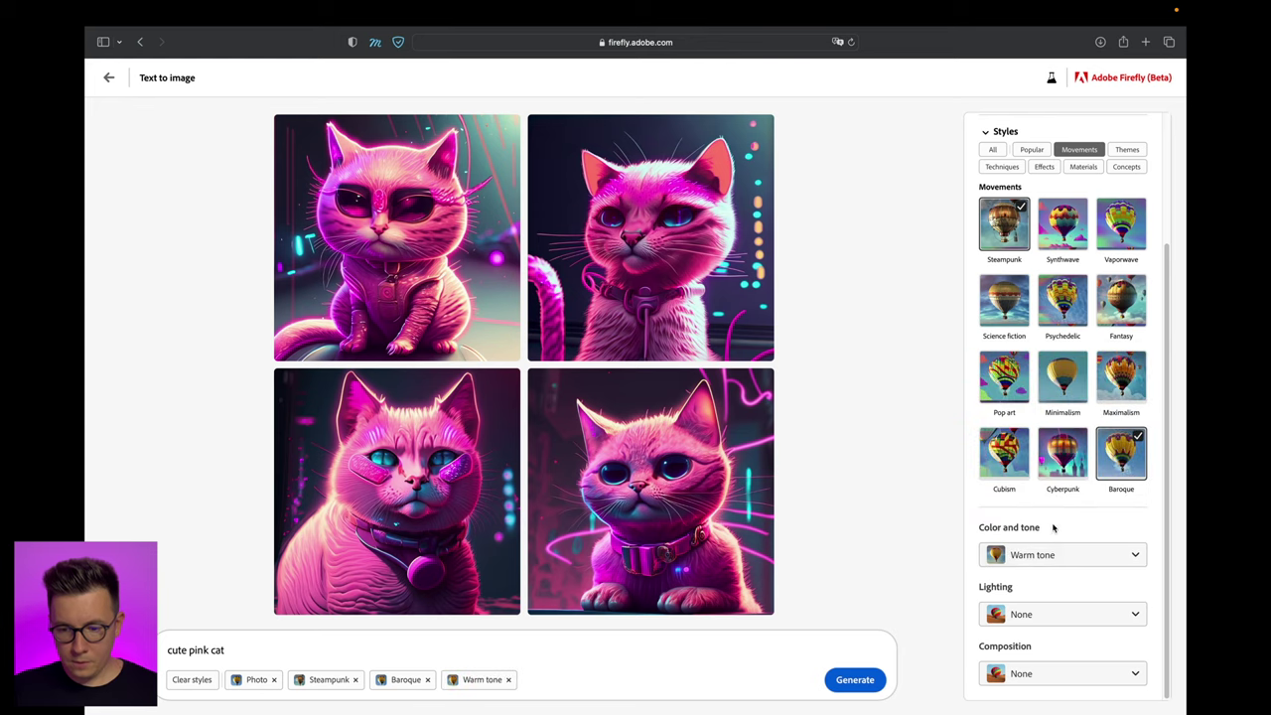
left_click(1035, 616)
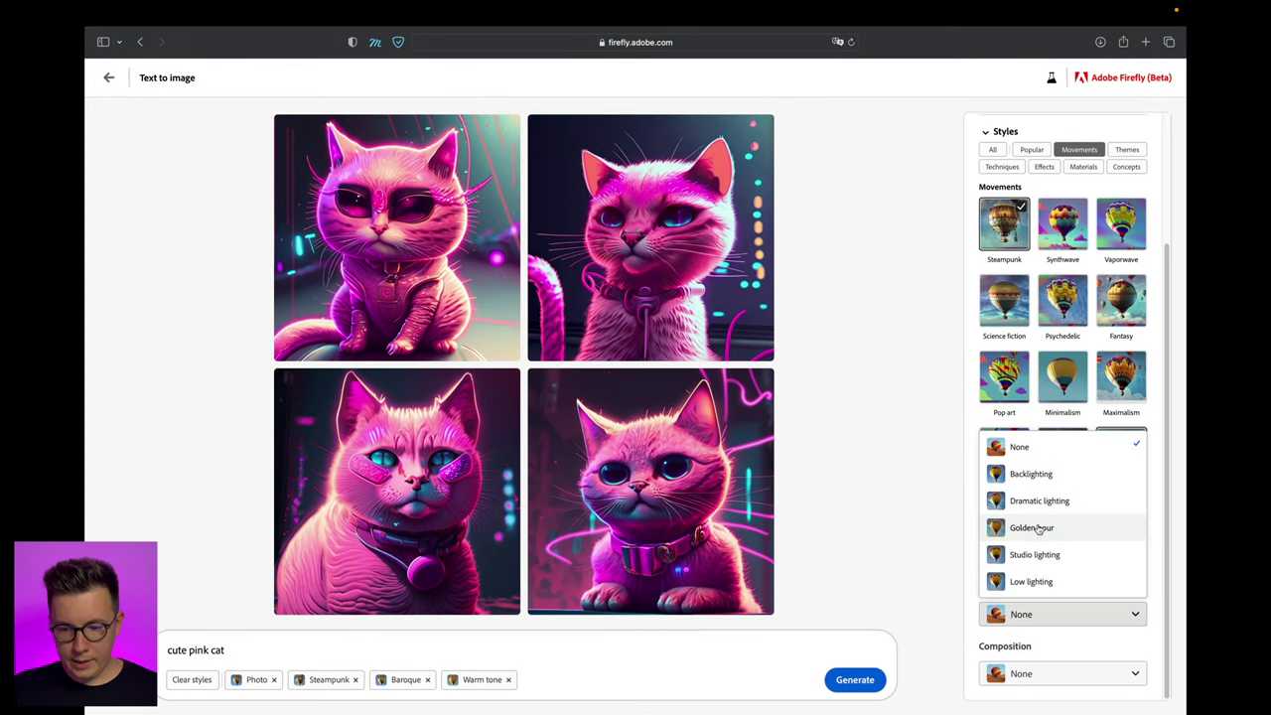
left_click(1030, 503)
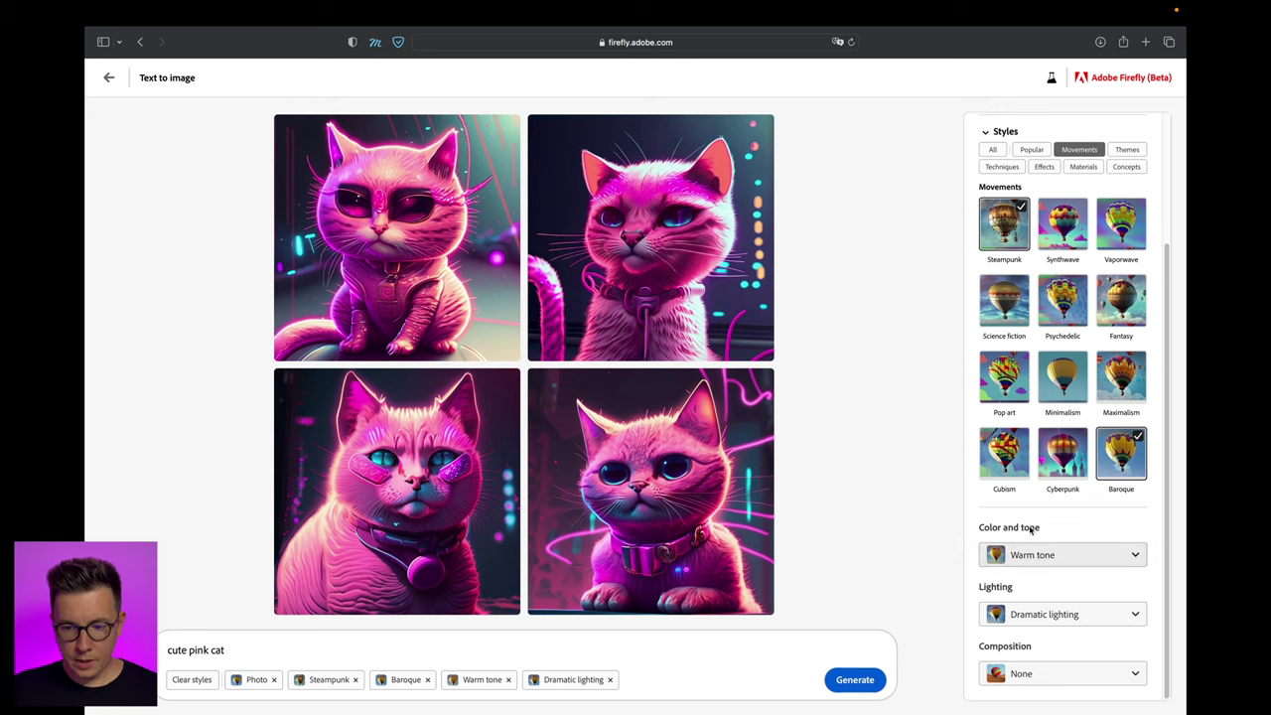
left_click(1067, 679)
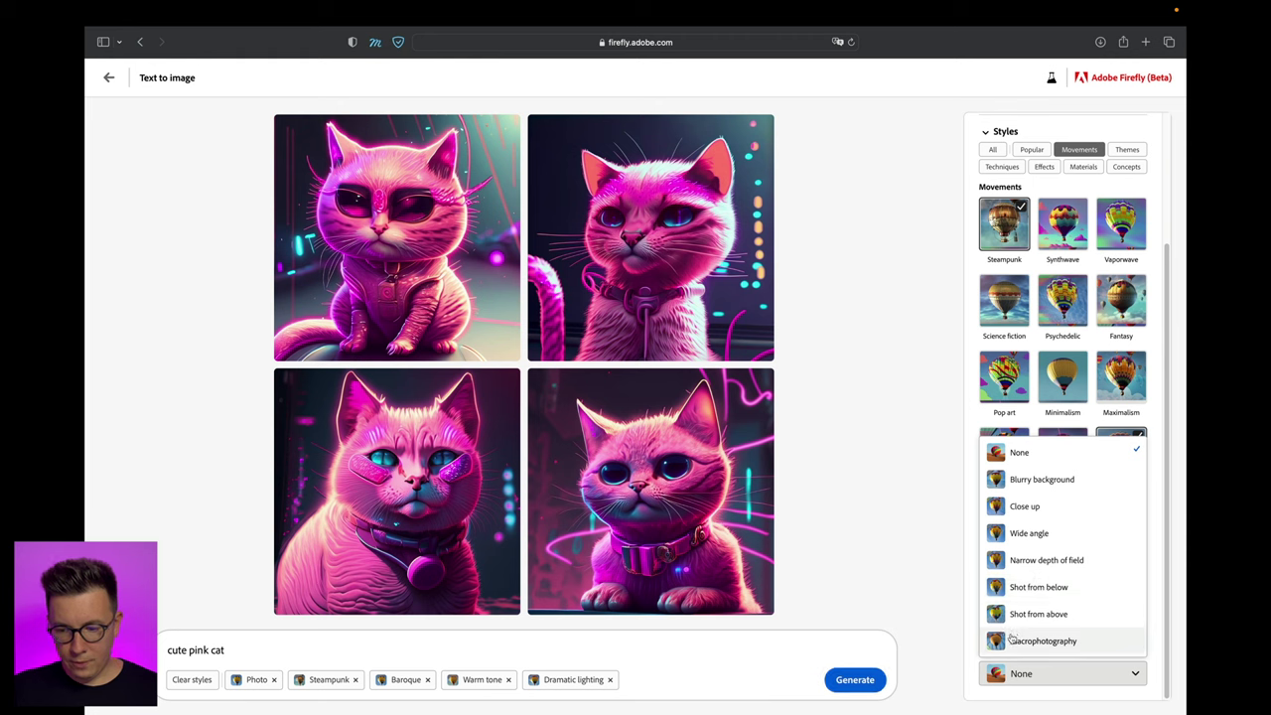
left_click(1007, 533)
left_click(853, 680)
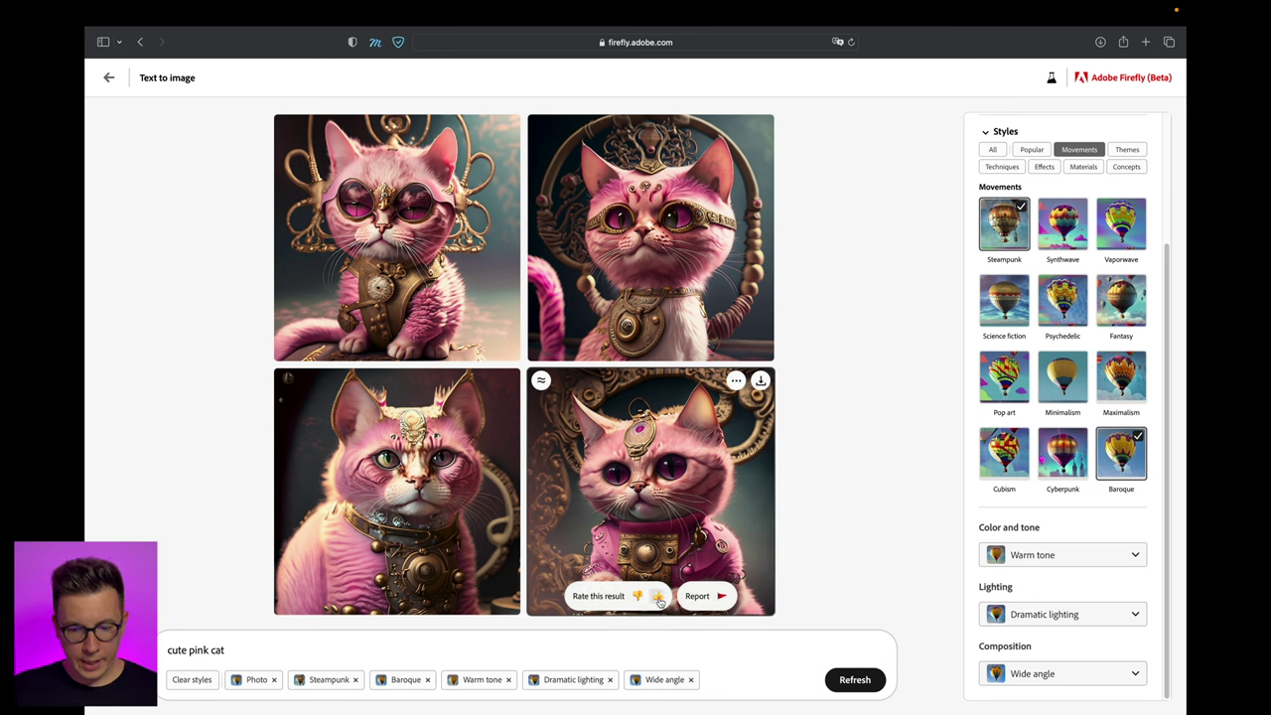
Give the bottom-right cat a thumbs-up and start downloading it.
left_click(657, 596)
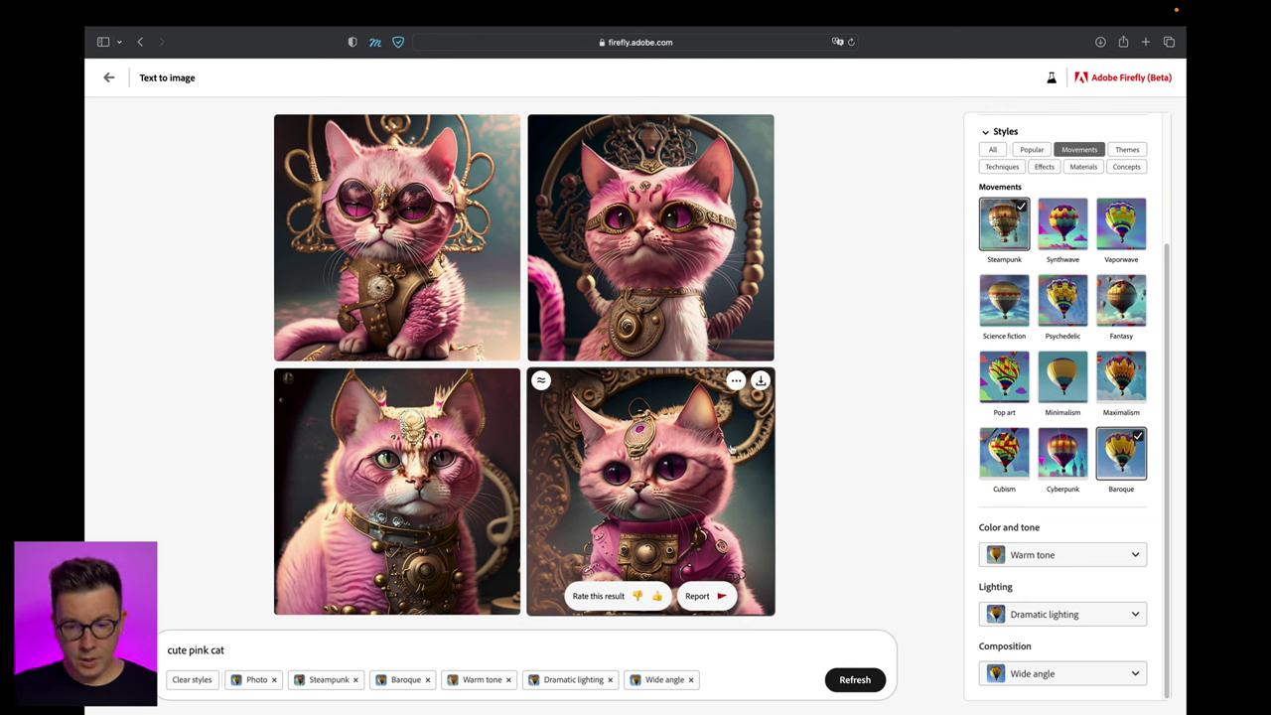
left_click(736, 386)
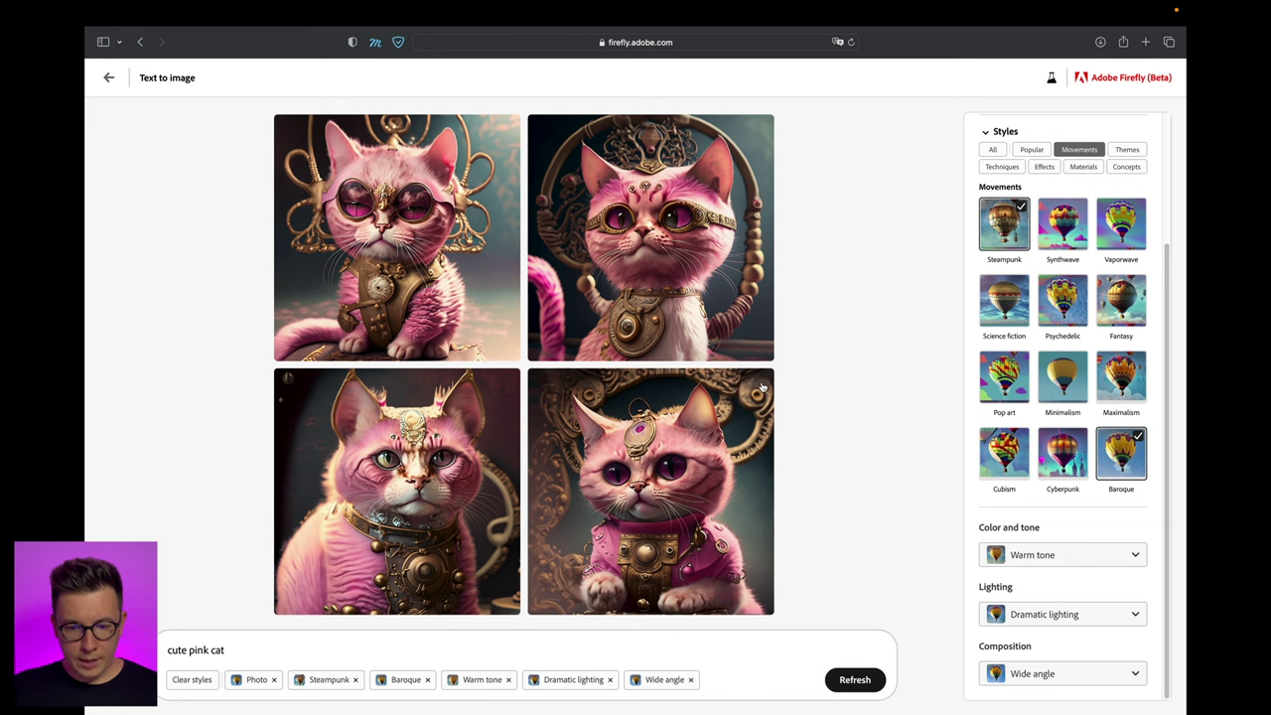
left_click(760, 383)
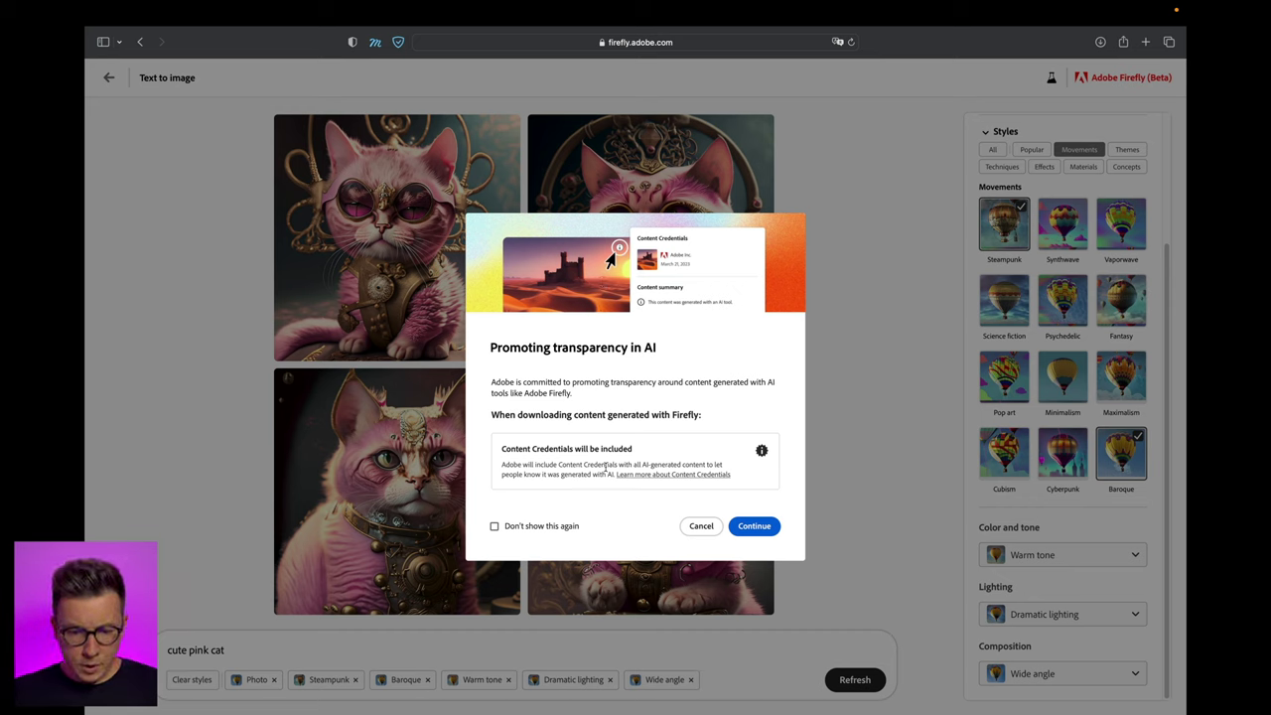
Download the bottom-right cat and generate similar variations of it.
left_click(775, 528)
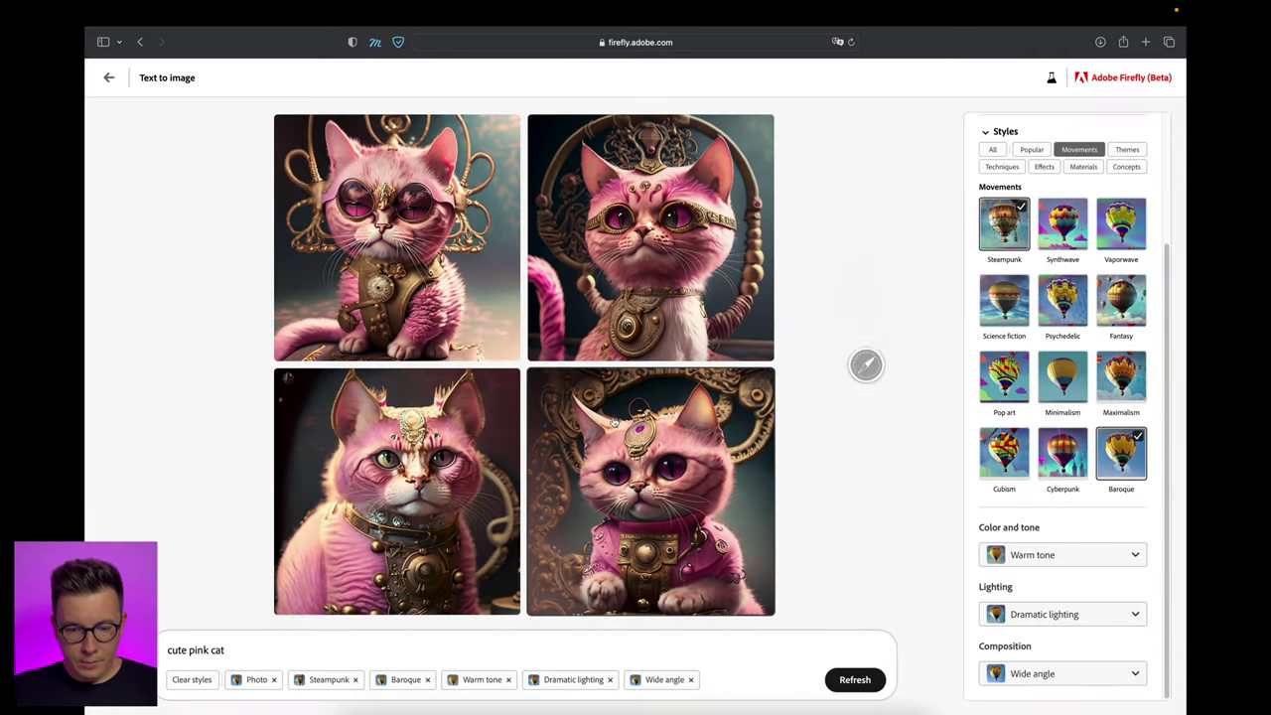
mouse_move(540, 381)
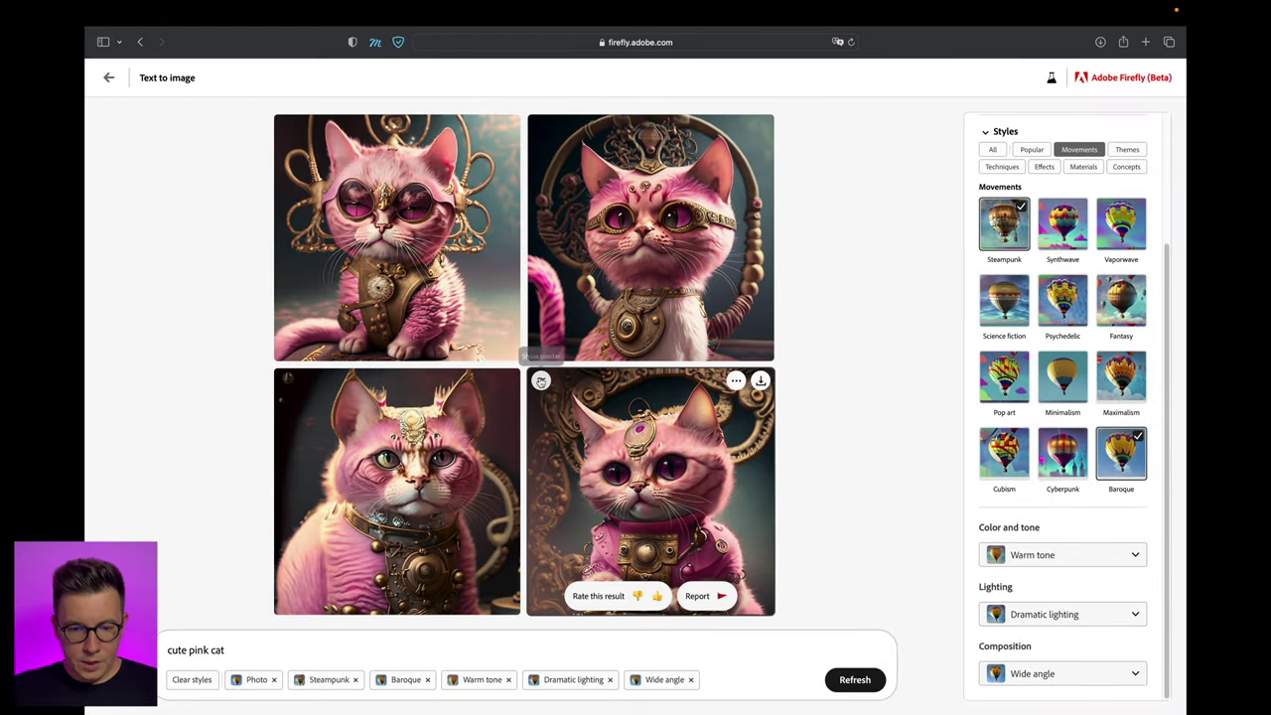
left_click(540, 382)
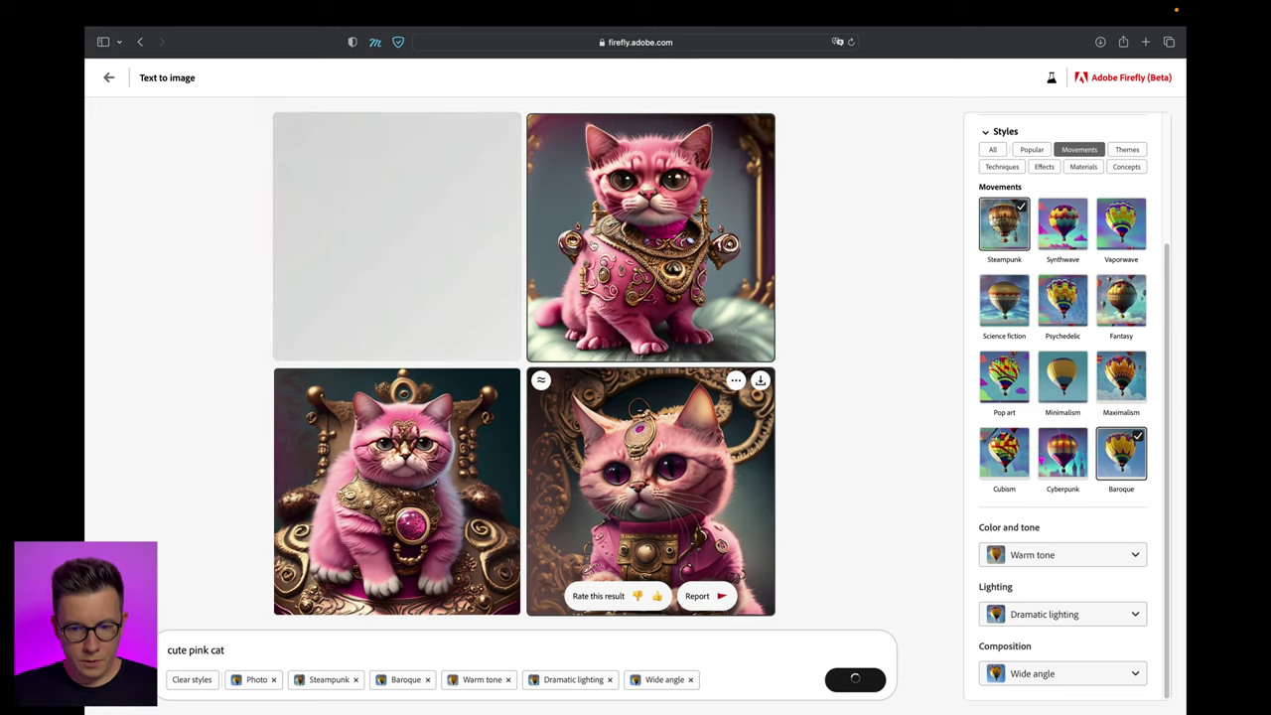
Download the new top-left cat, accepting the Content Credentials notice.
mouse_move(438, 226)
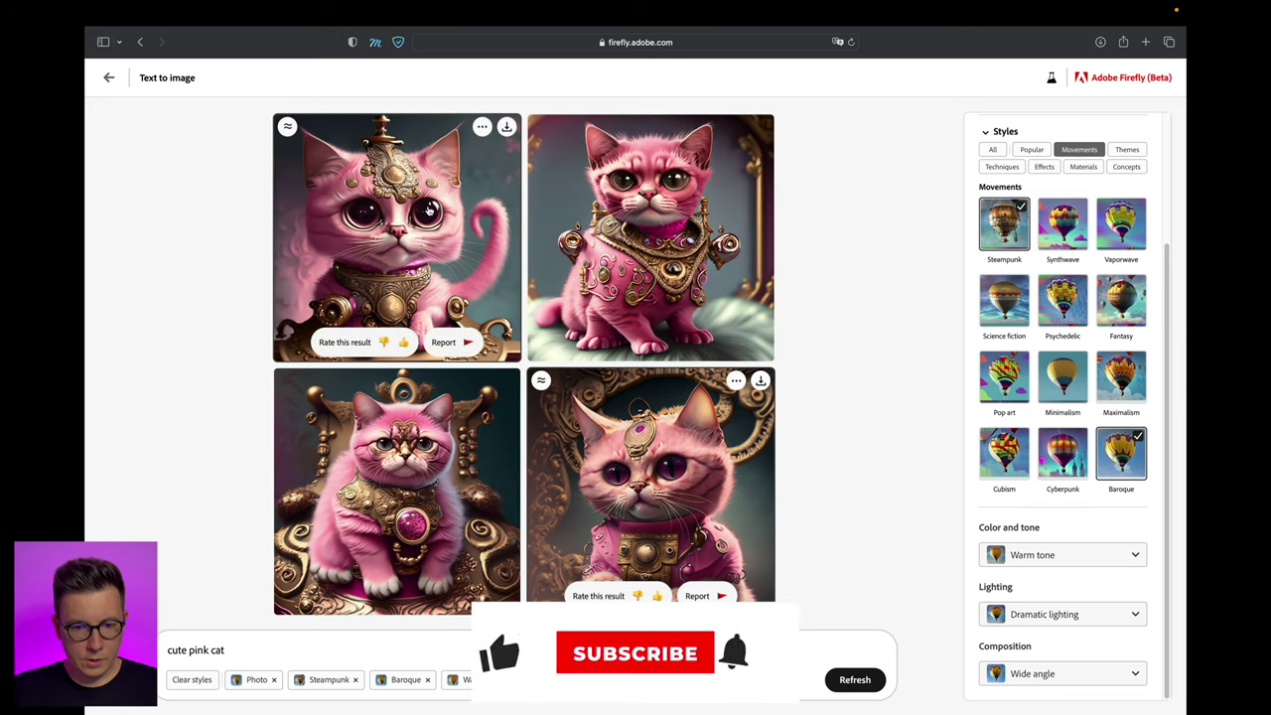
left_click(506, 127)
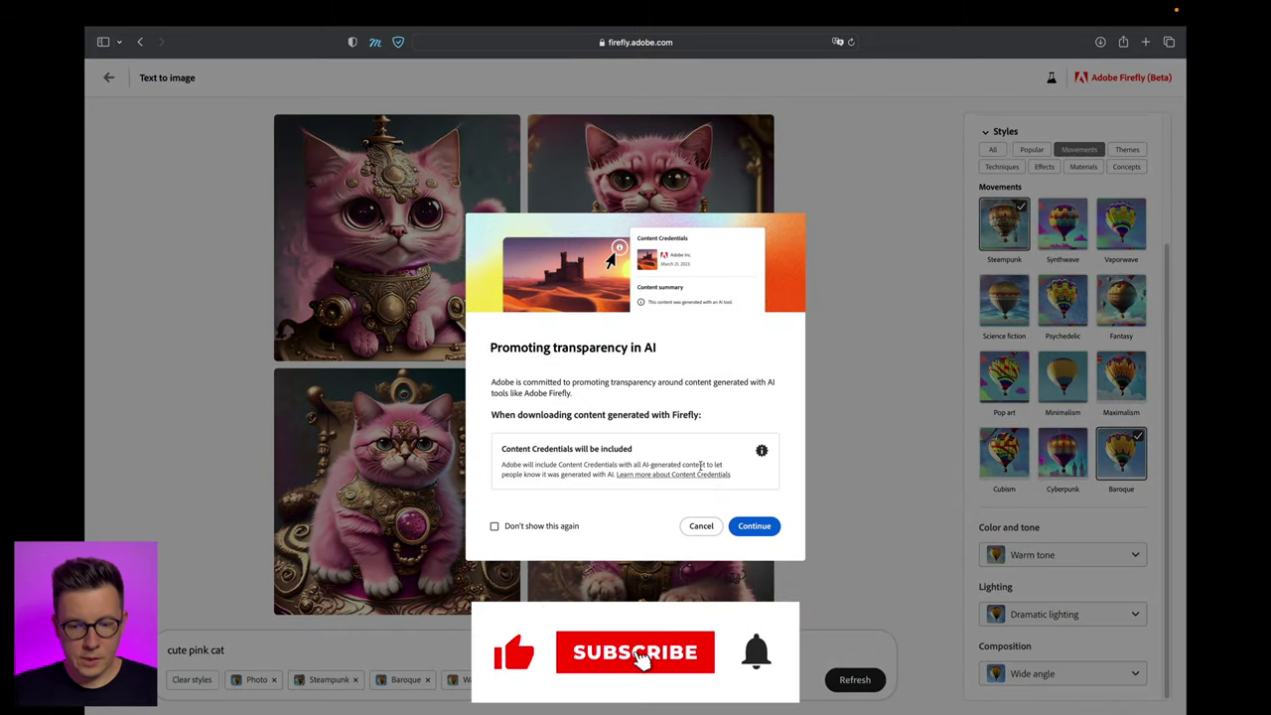
left_click(755, 525)
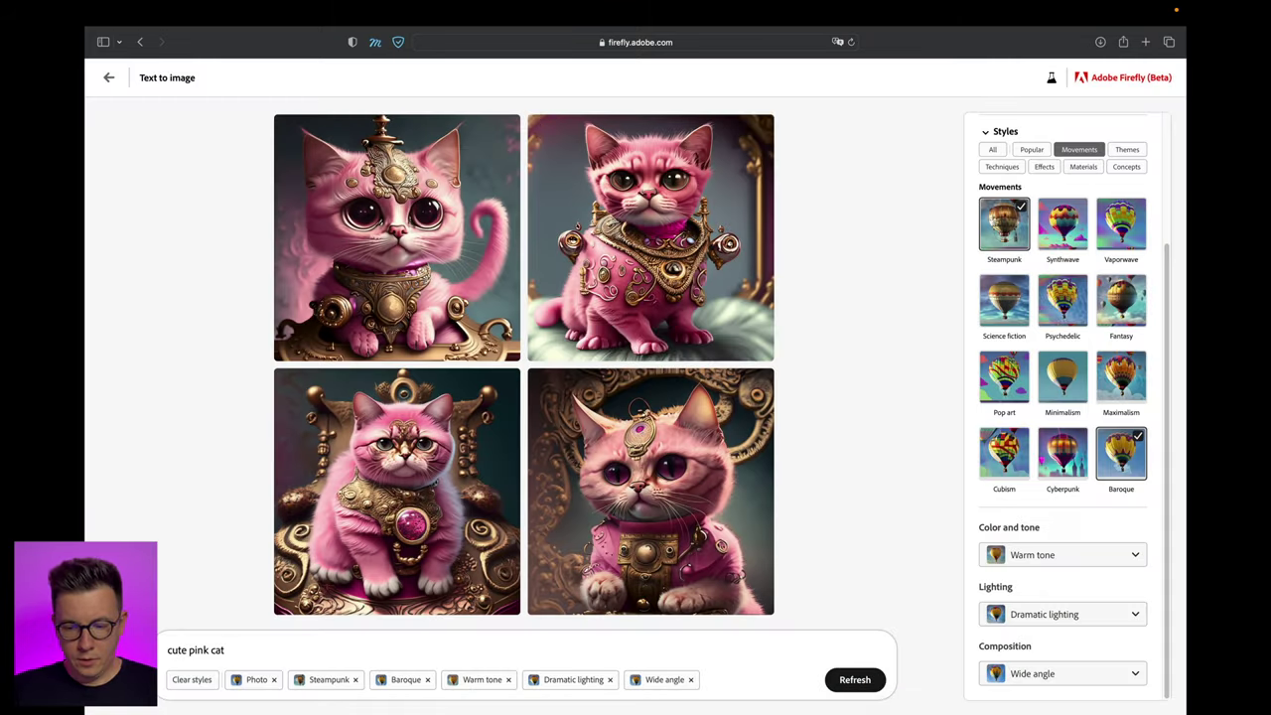
mouse_move(906, 712)
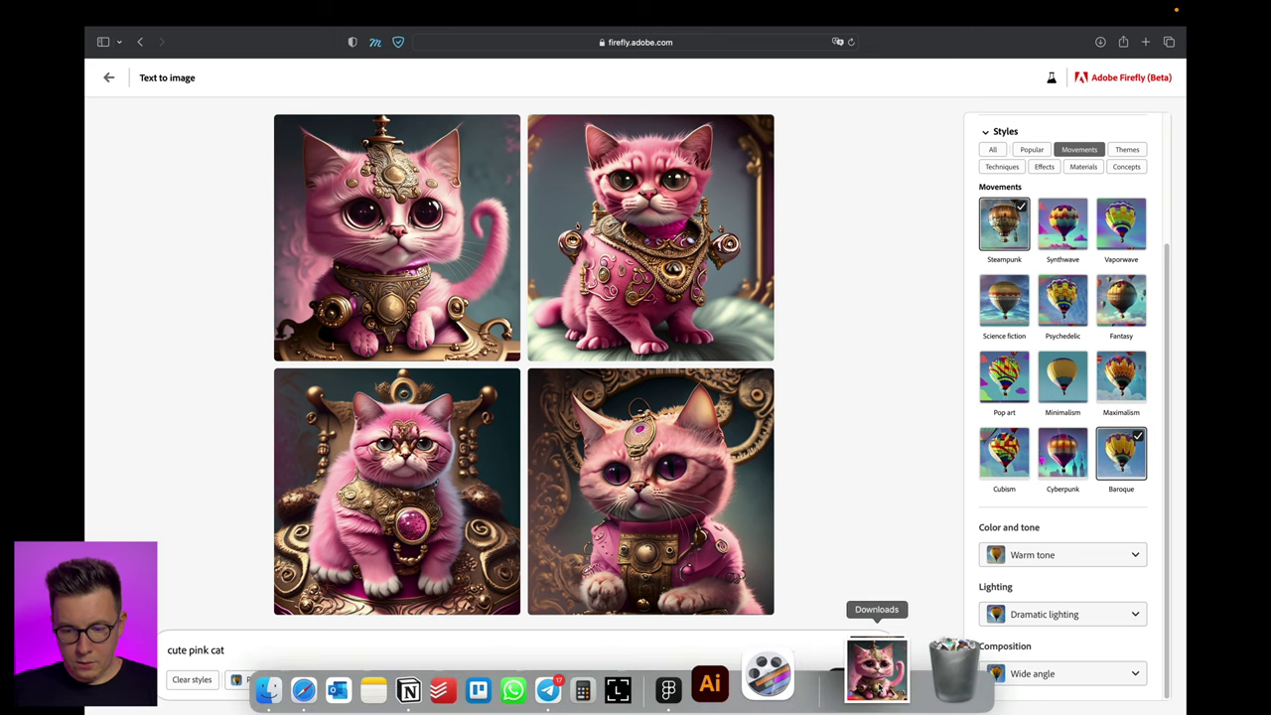
left_click(872, 679)
key("space")
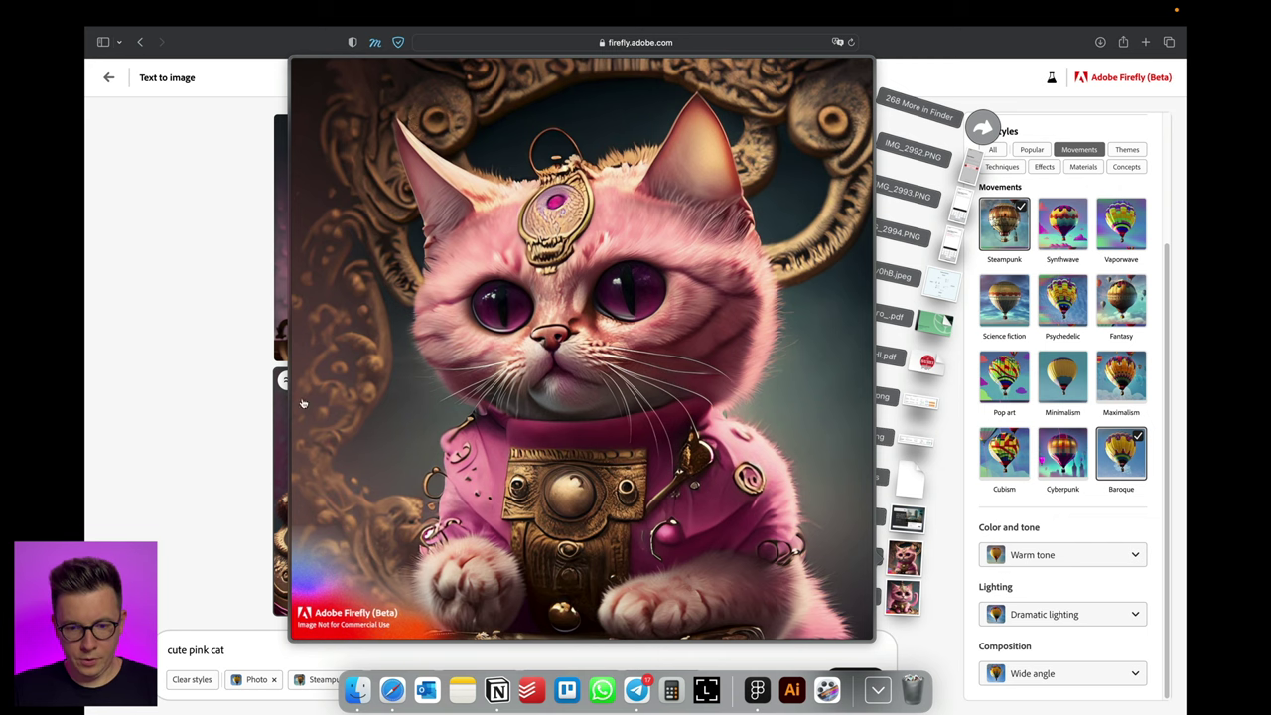
left_click(223, 380)
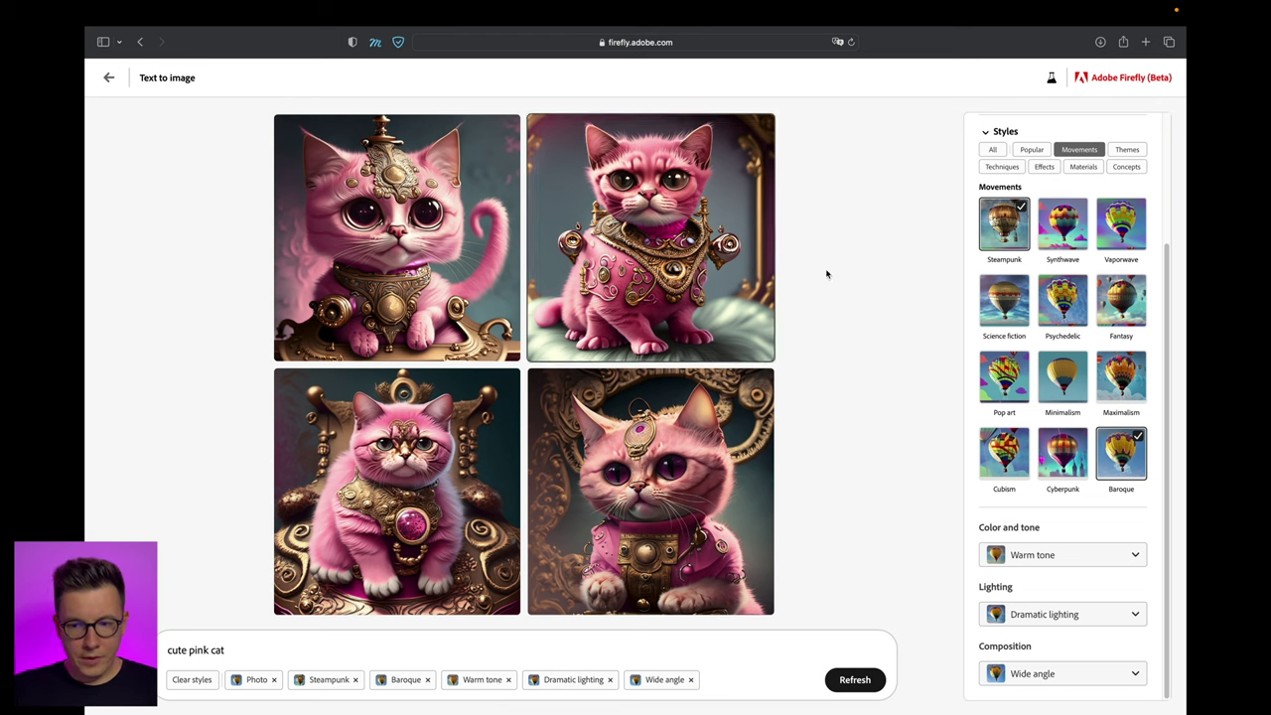
Browse the Themes, Techniques, Effects and Materials style categories, ending on Effects.
scroll(1052, 288, "up", 3)
left_click(1126, 315)
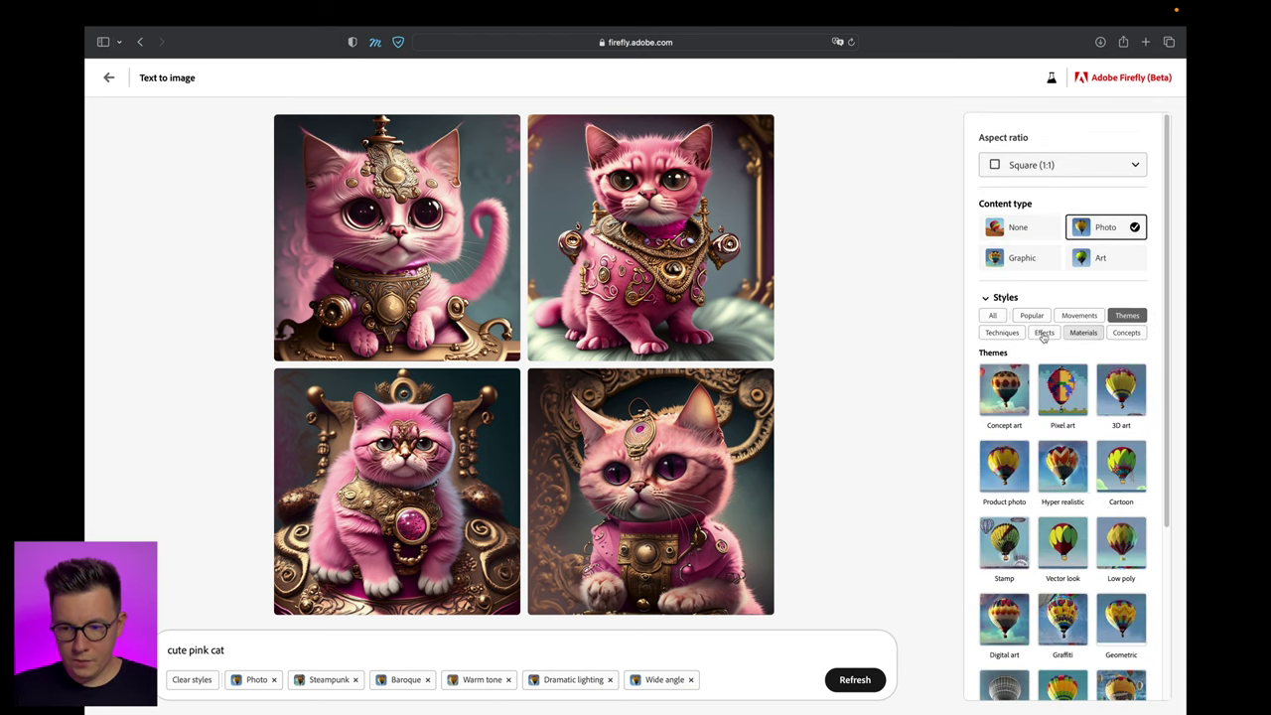
left_click(1010, 336)
left_click(1043, 333)
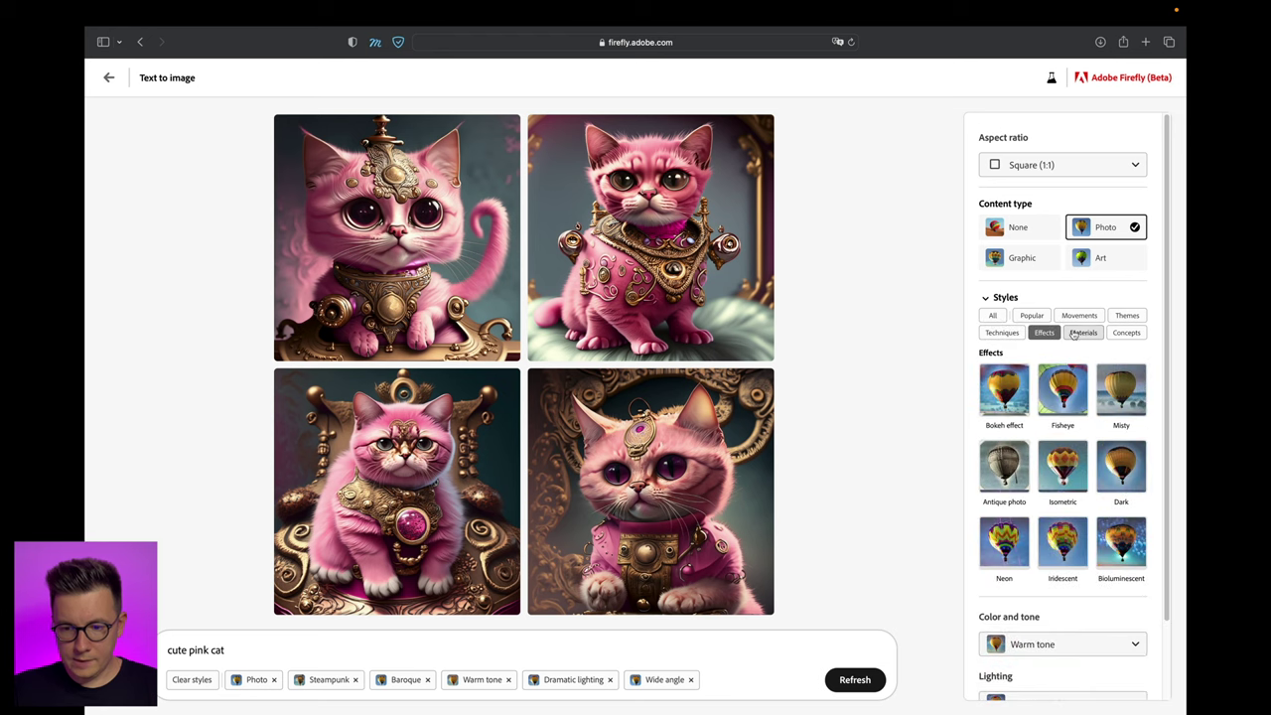
left_click(1077, 334)
left_click(1005, 334)
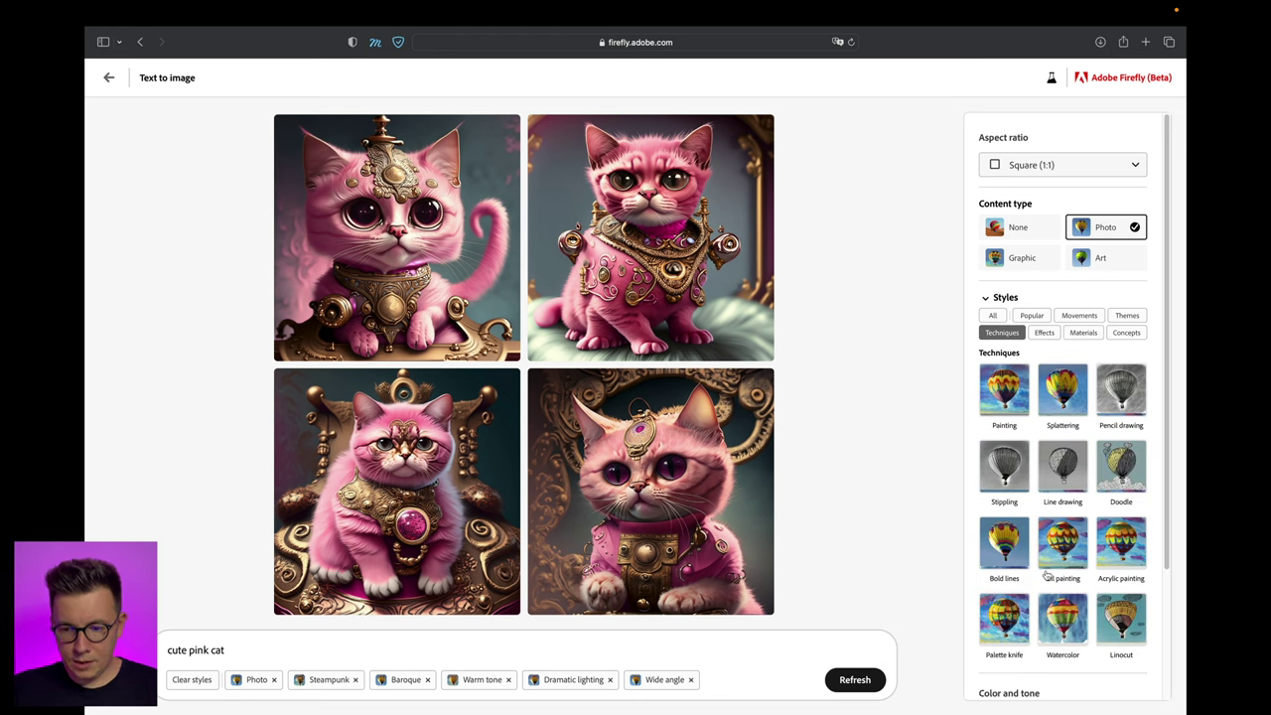
scroll(1098, 554, "down", 1)
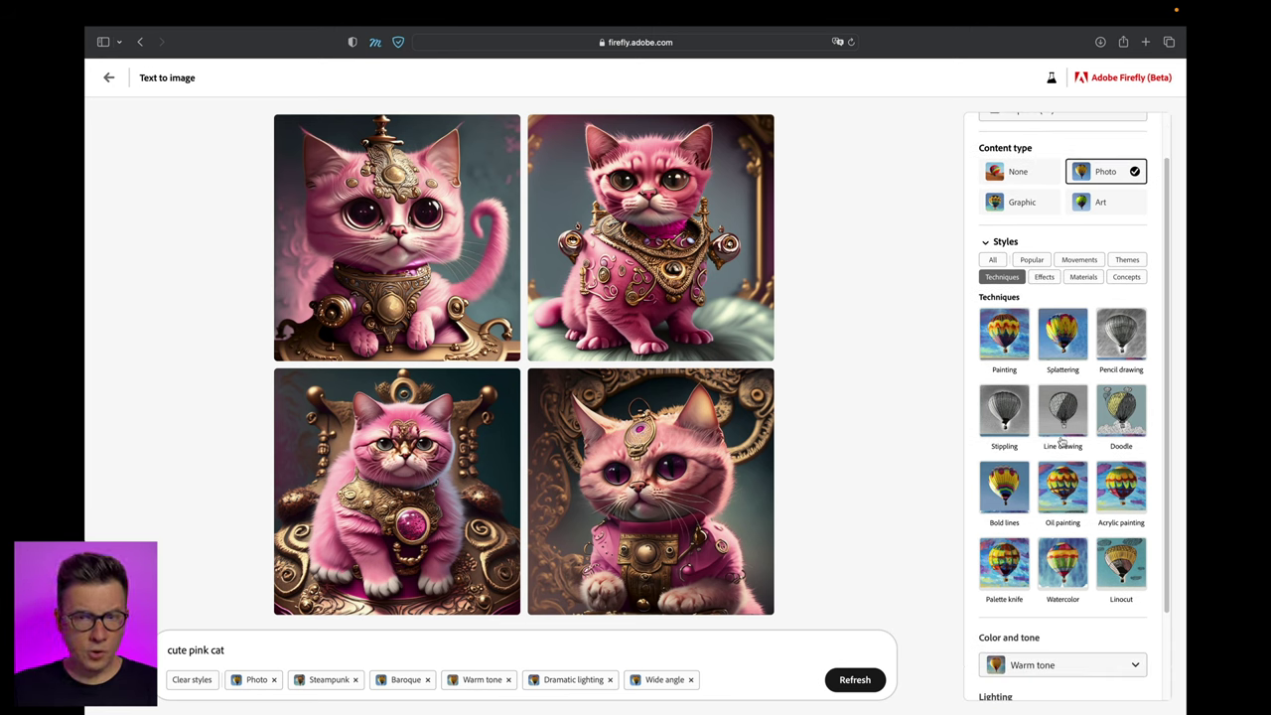
left_click(1045, 277)
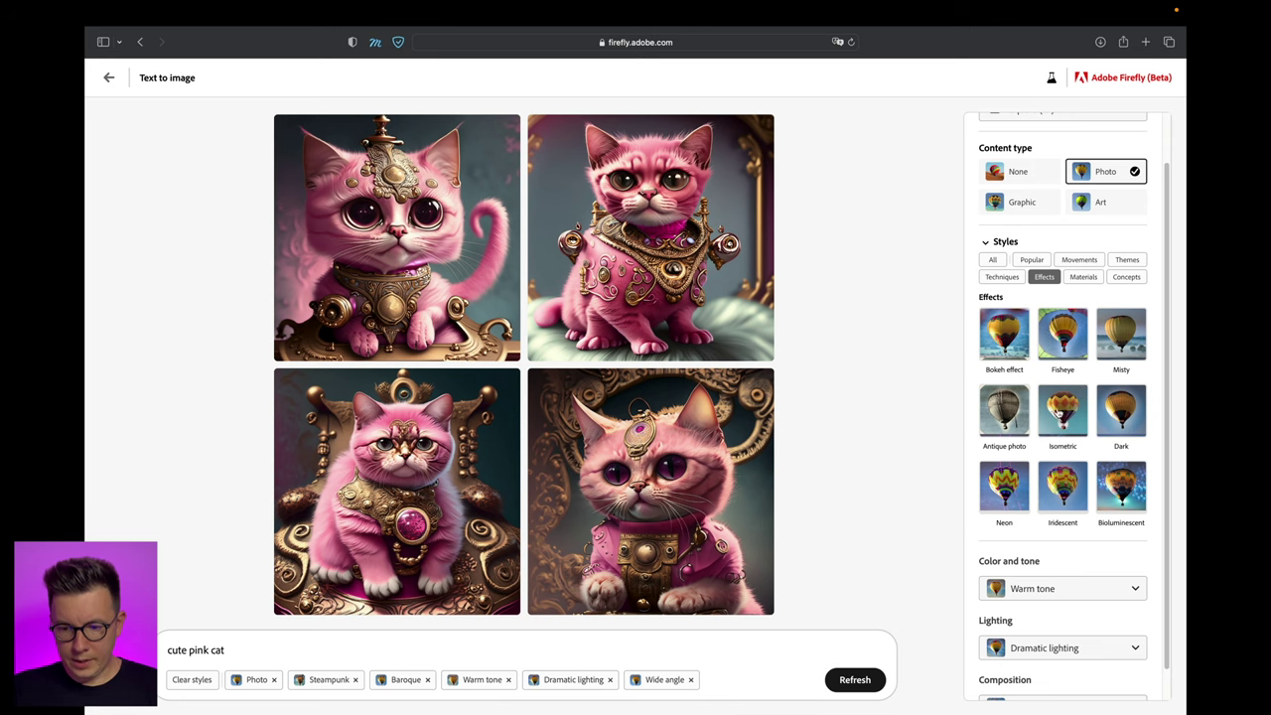
Add the Neon and Antique photo effects to the pink cat prompt and regenerate.
left_click(1004, 490)
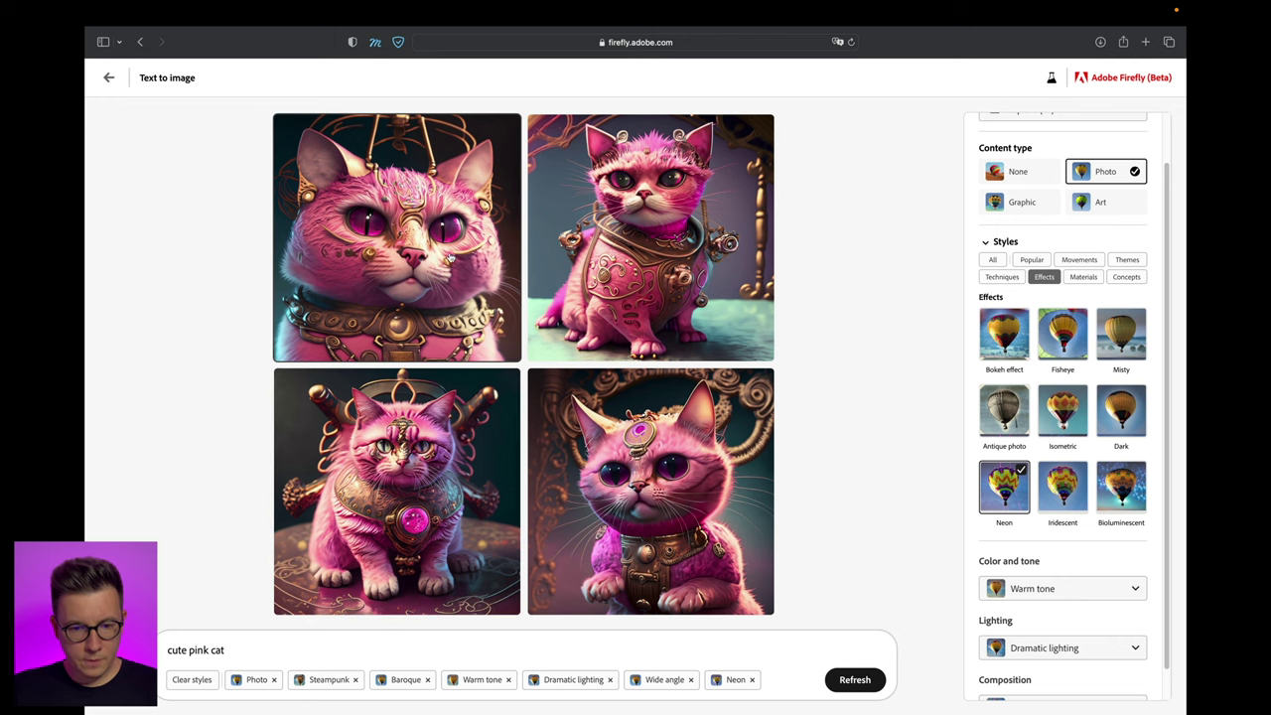
left_click(1010, 402)
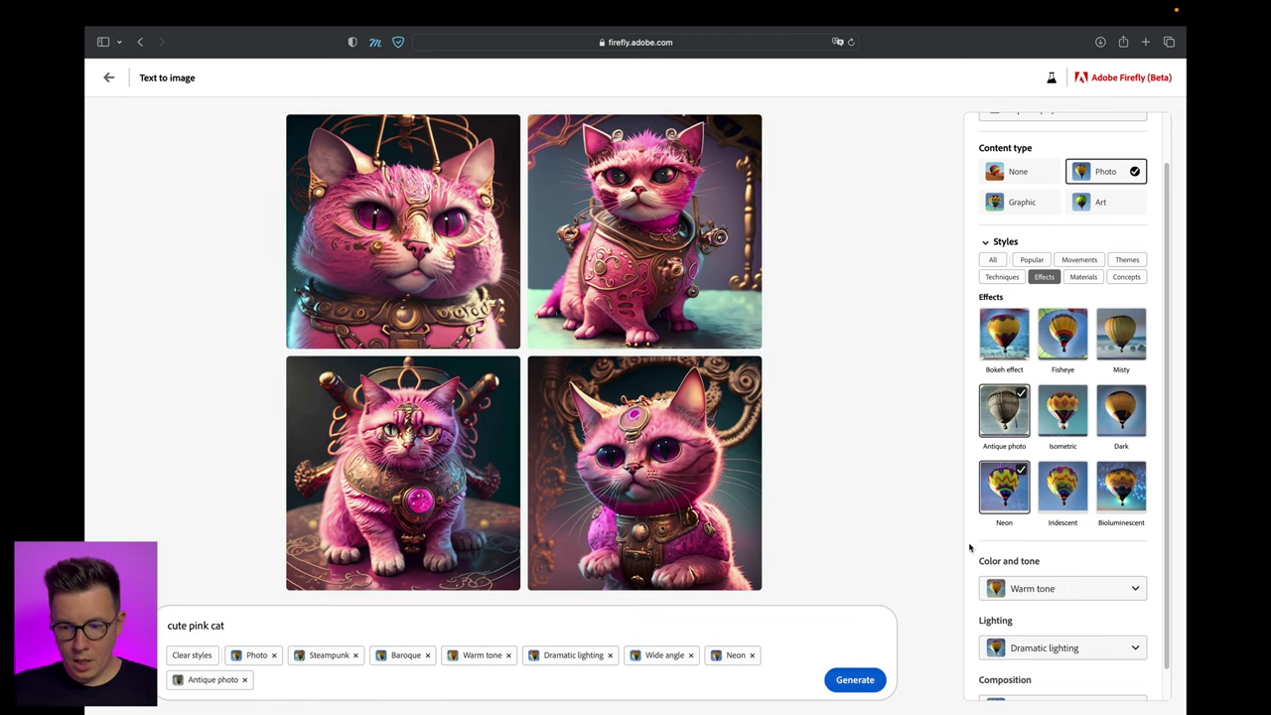
left_click(855, 679)
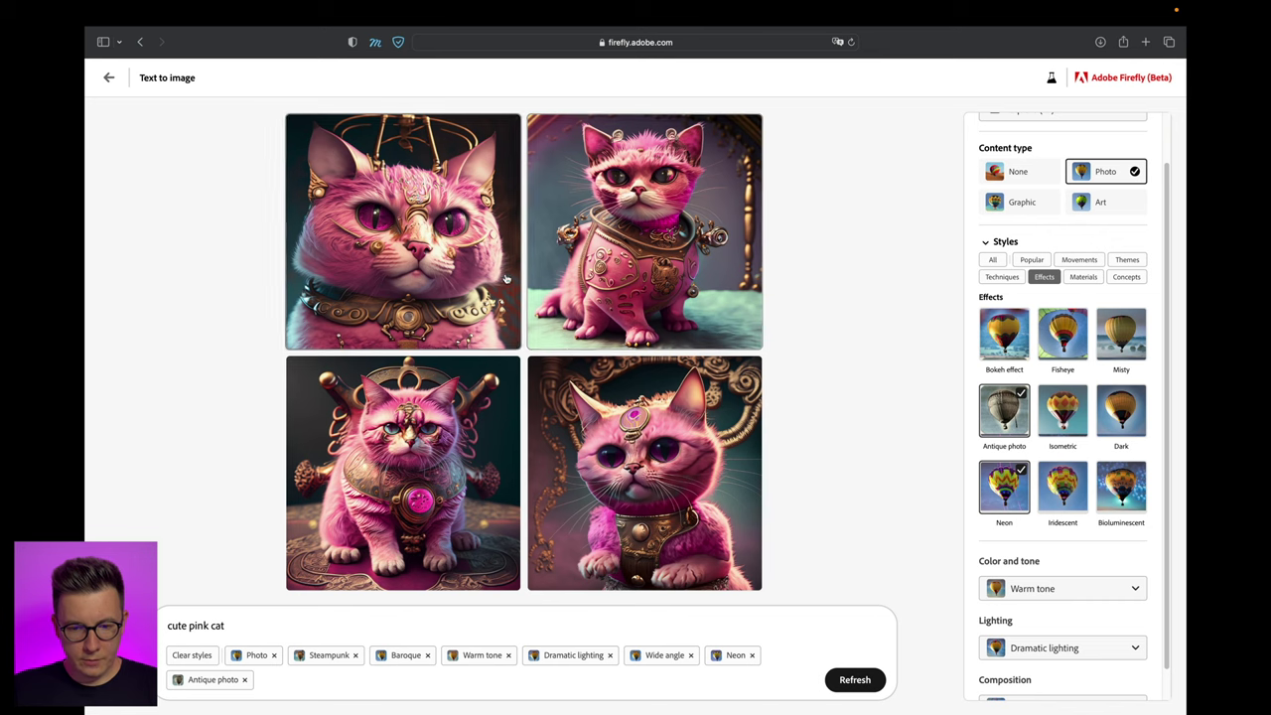
Enlarge the top-left and third cat results in the lightbox, then close it.
left_click(442, 212)
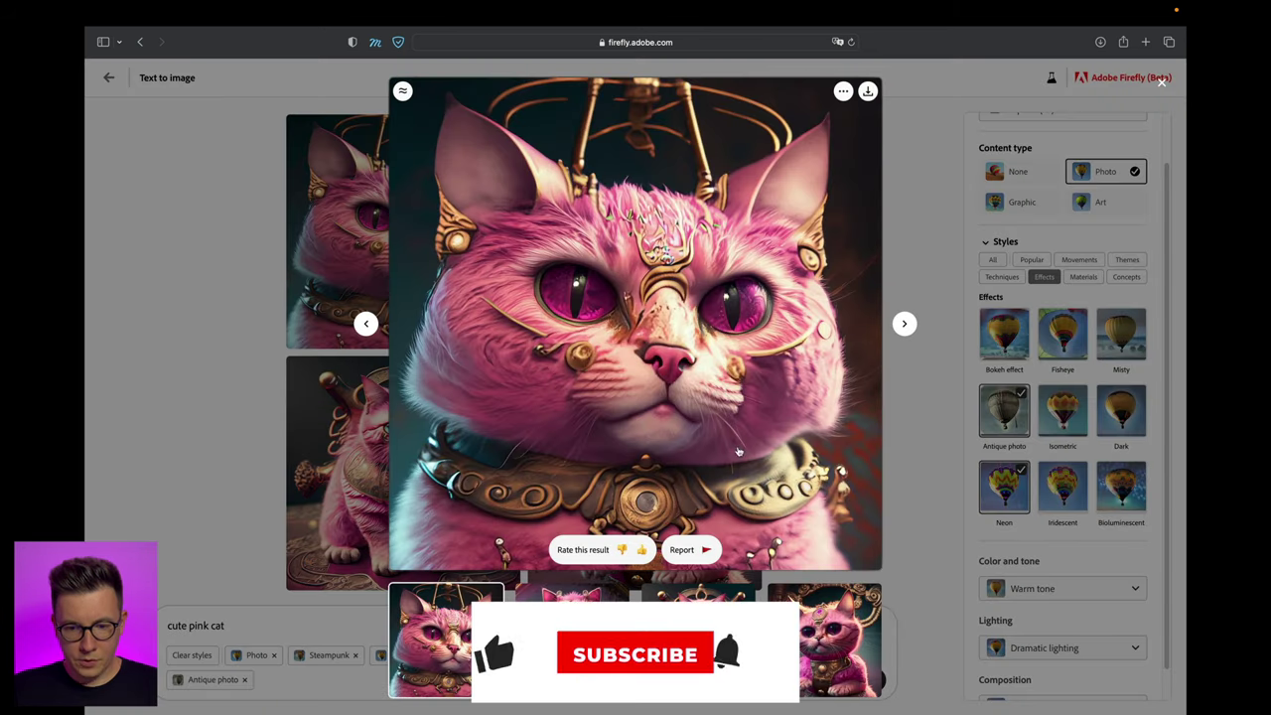
left_click(698, 640)
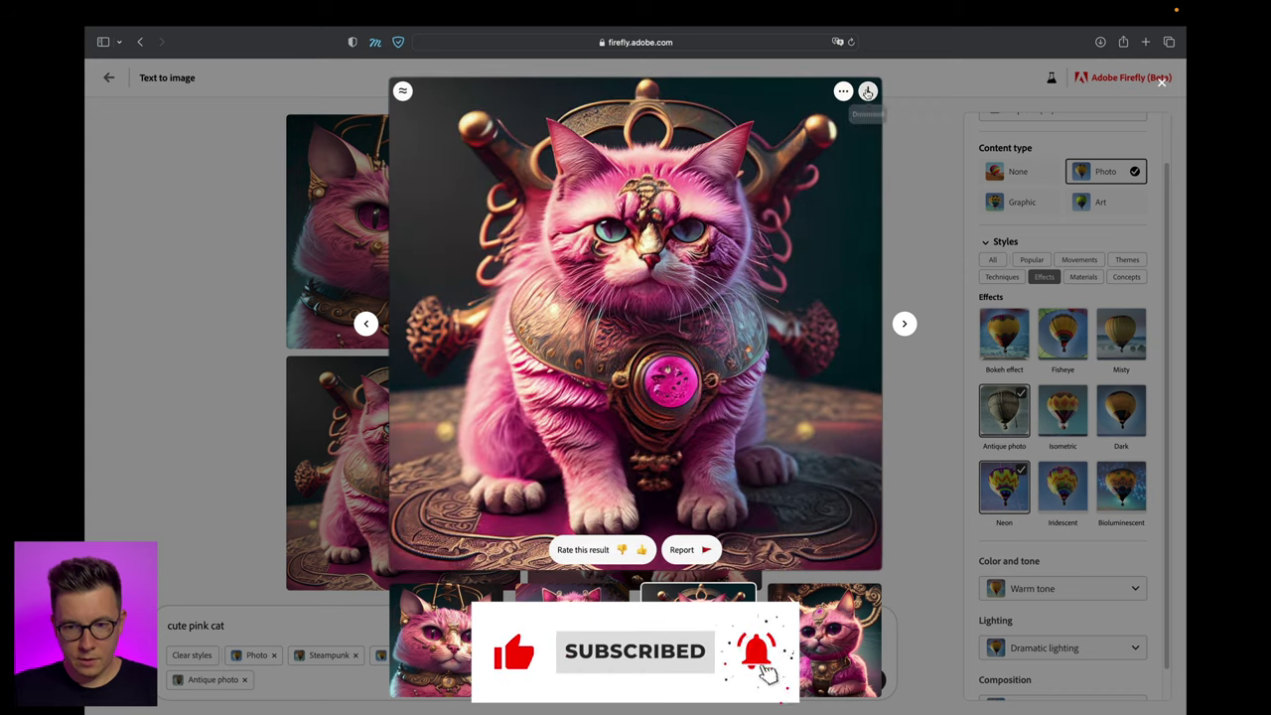
left_click(231, 110)
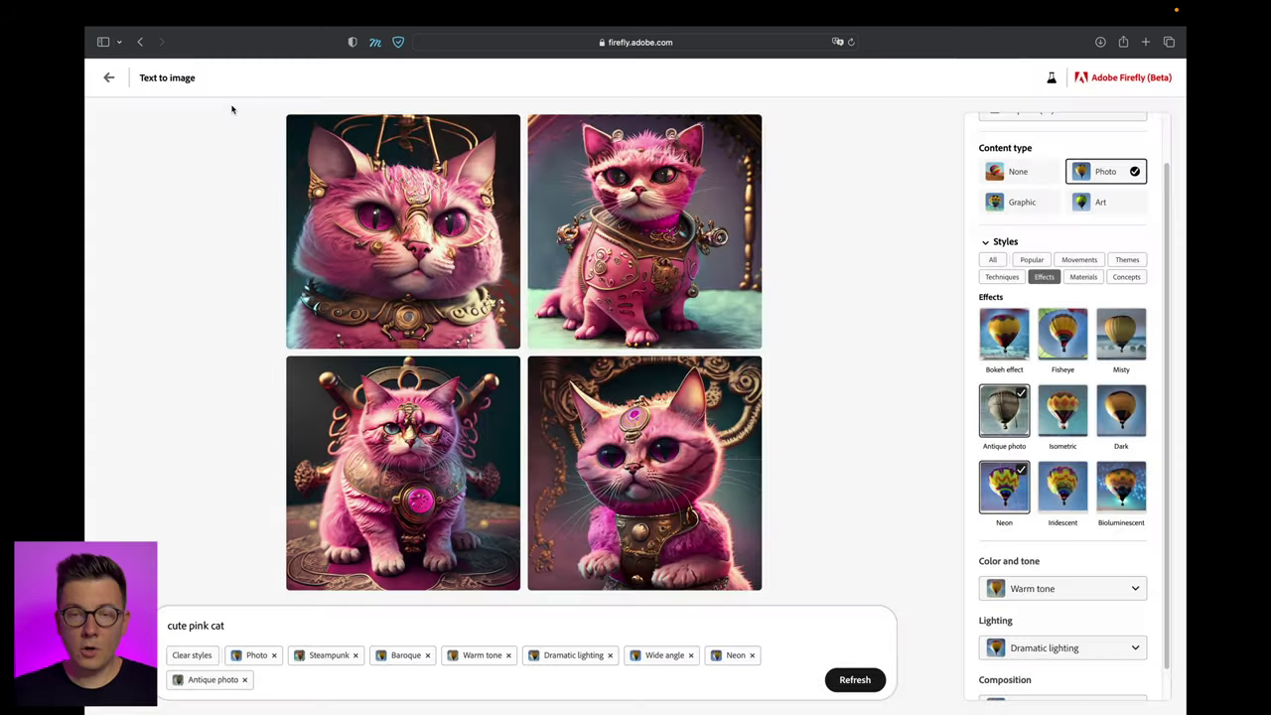
Go back to the Firefly home page and start the Text effects generator.
left_click(109, 79)
left_click(109, 80)
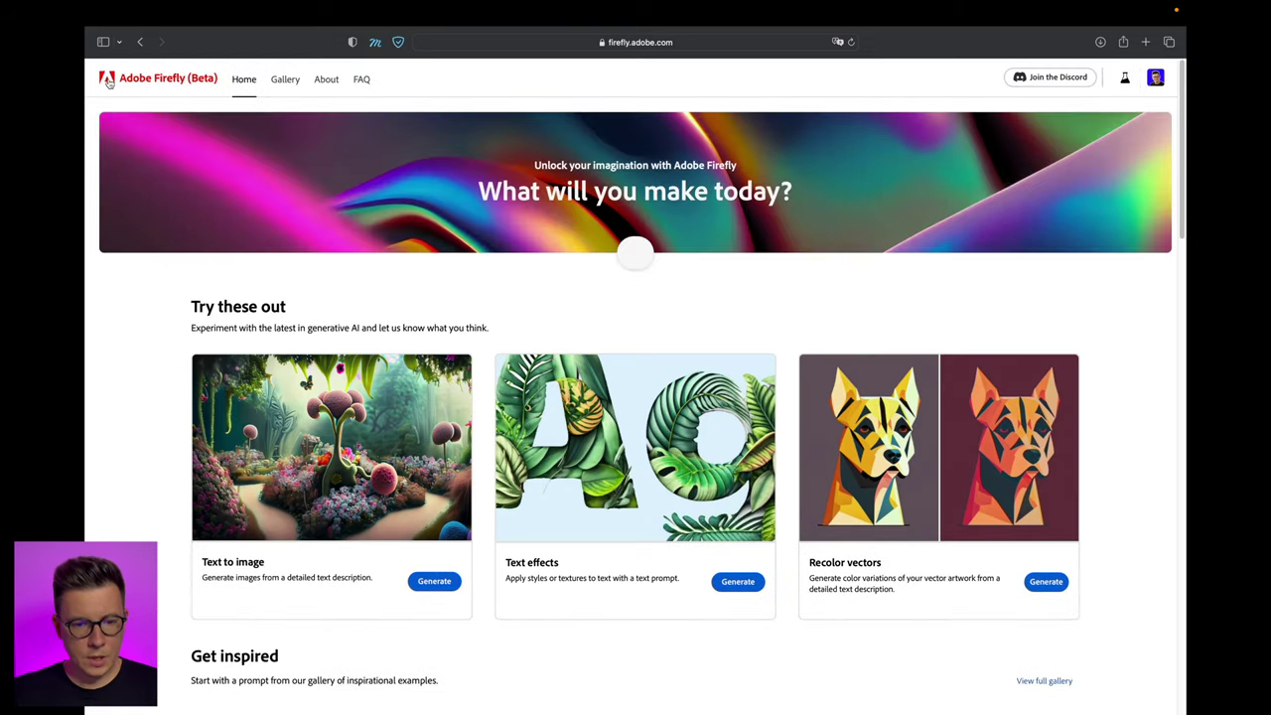
left_click(603, 457)
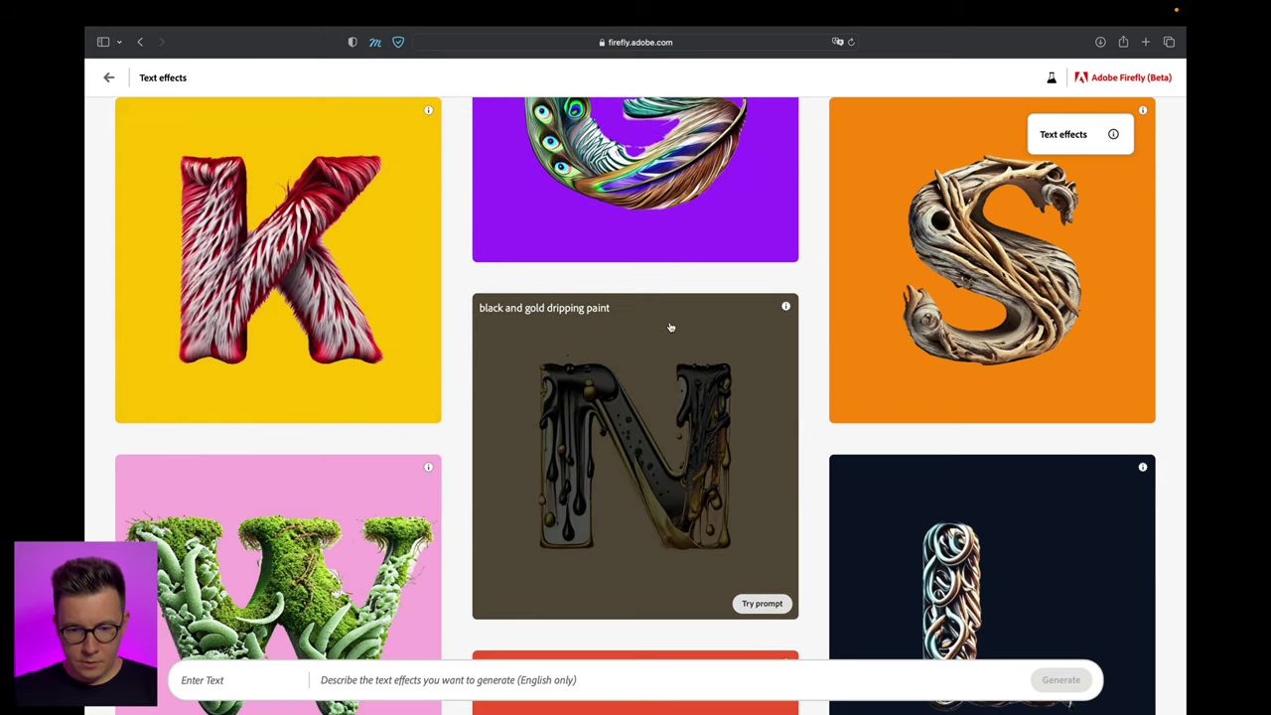
Scroll down through the Text effects gallery samples.
scroll(683, 282, "down", 3)
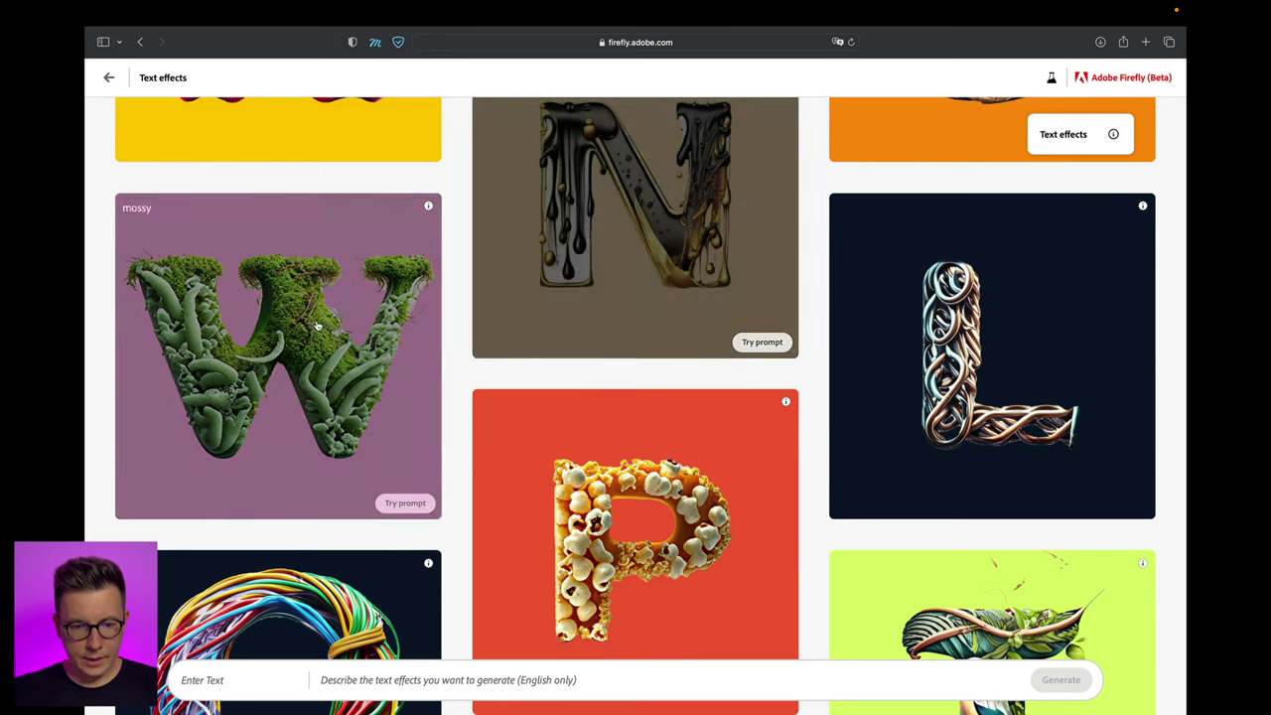
scroll(645, 380, "down", 5)
scroll(642, 382, "down", 3)
scroll(618, 283, "down", 4)
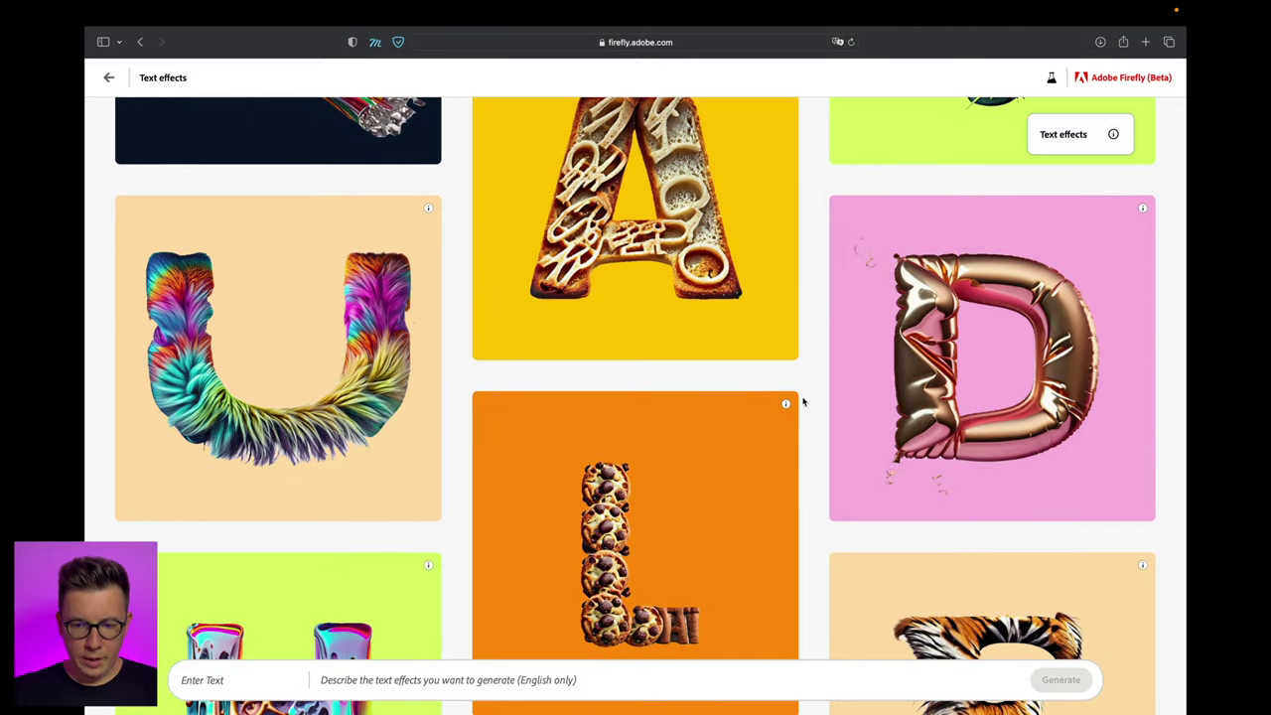
scroll(816, 371, "down", 3)
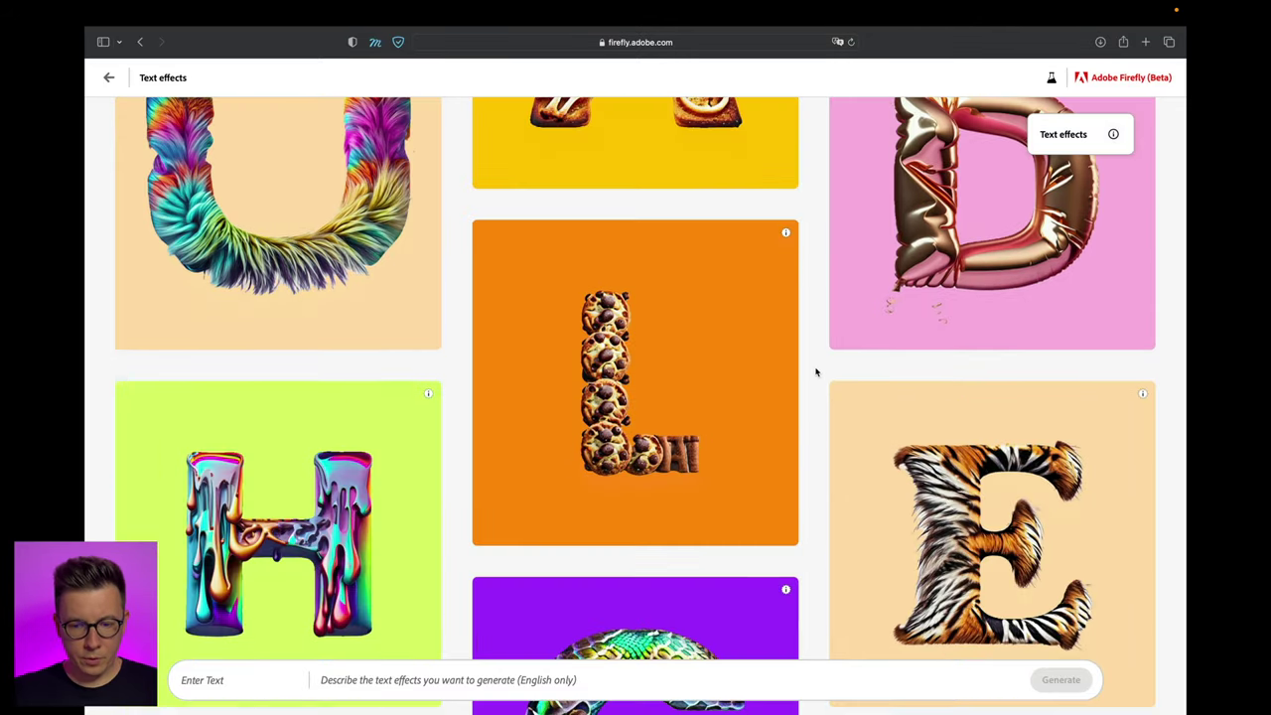
scroll(808, 437, "down", 2)
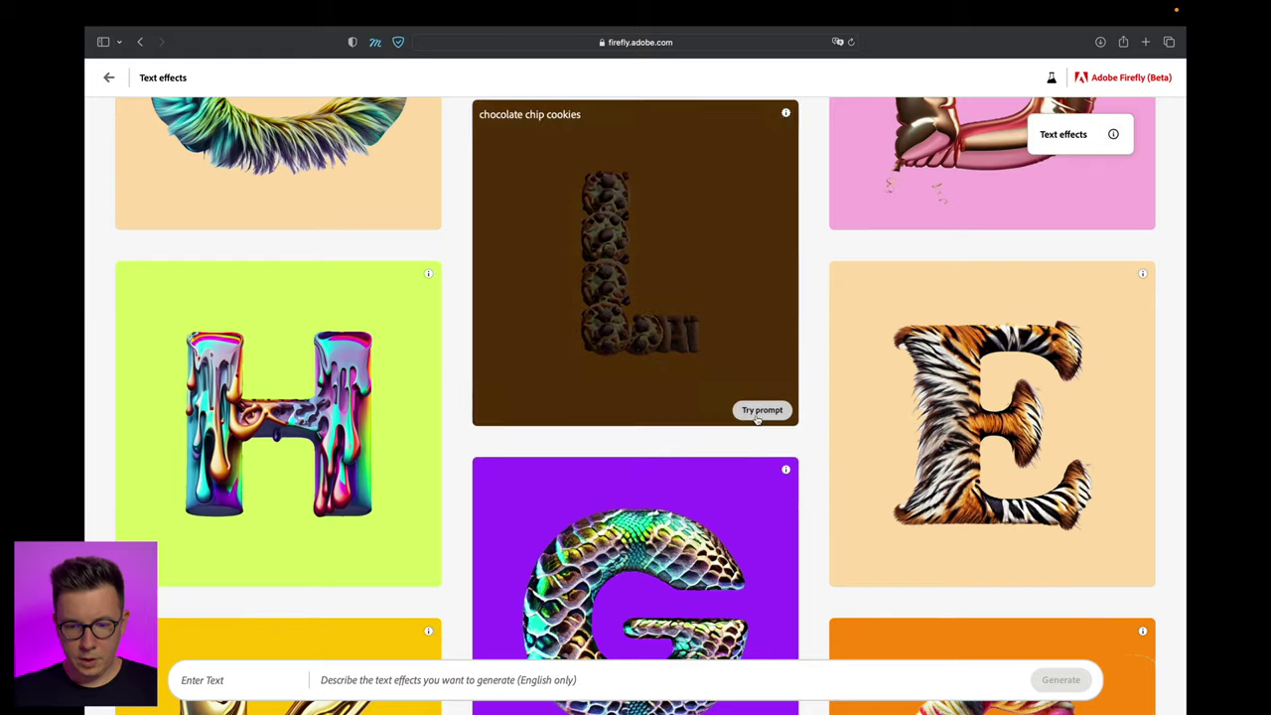
scroll(800, 377, "down", 4)
scroll(823, 506, "down", 2)
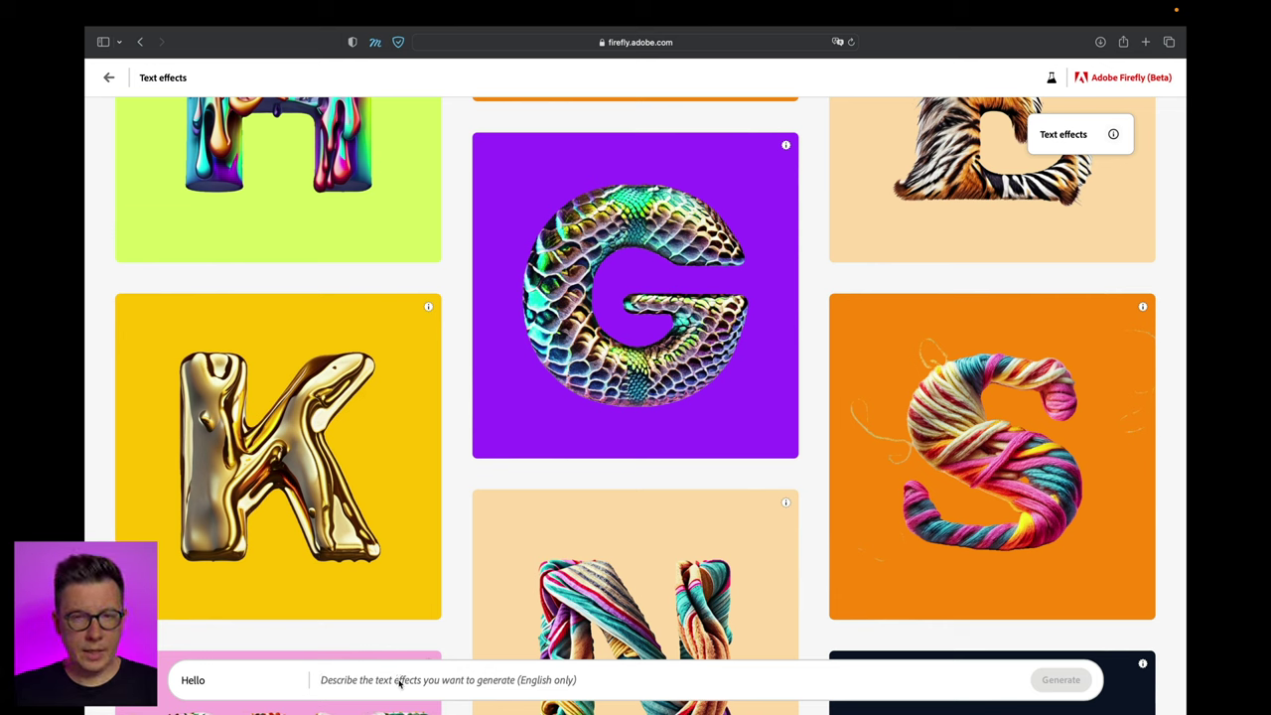
Describe the effect as 'pink and green candies' and generate the candy Hello.
type("pink and")
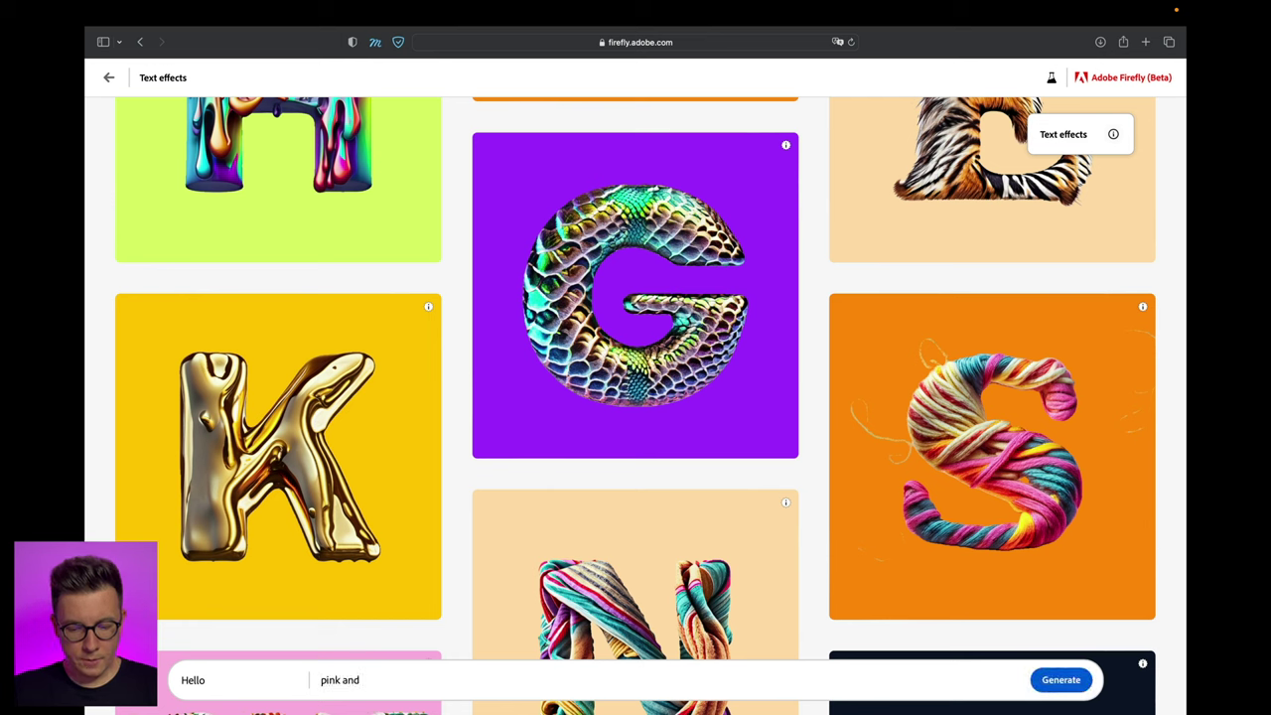
type(" green candies")
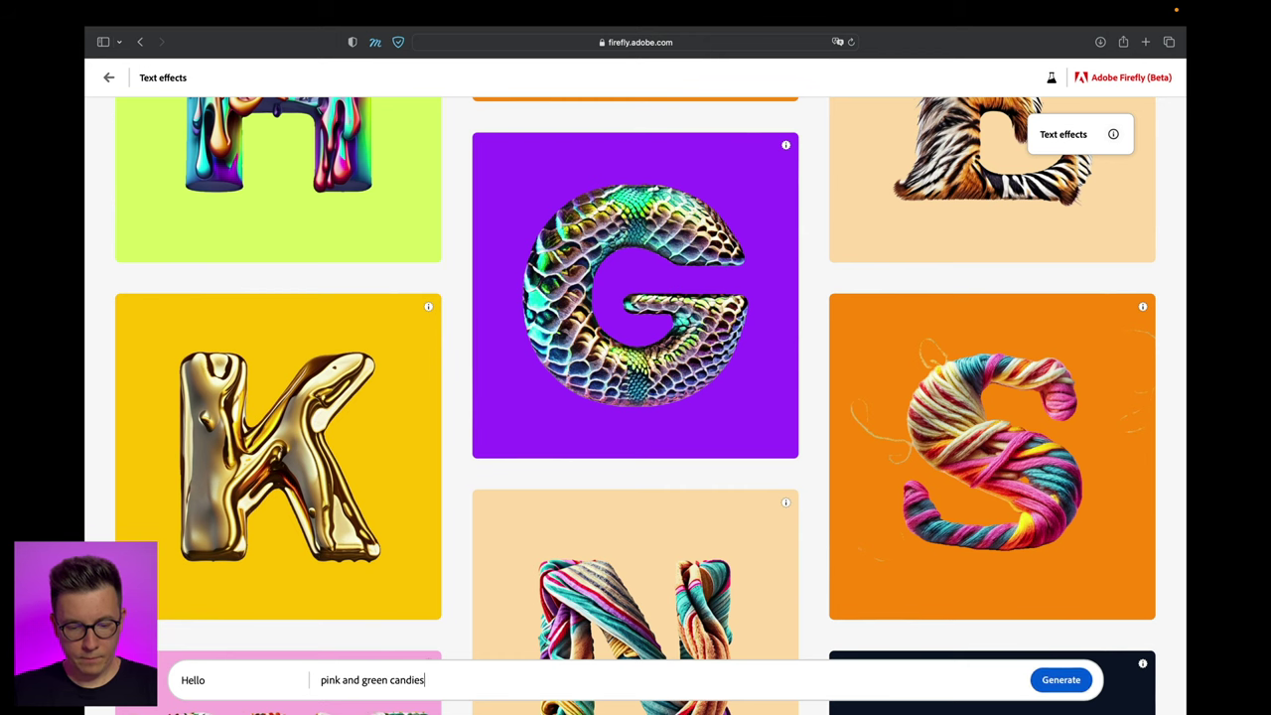
key("Return")
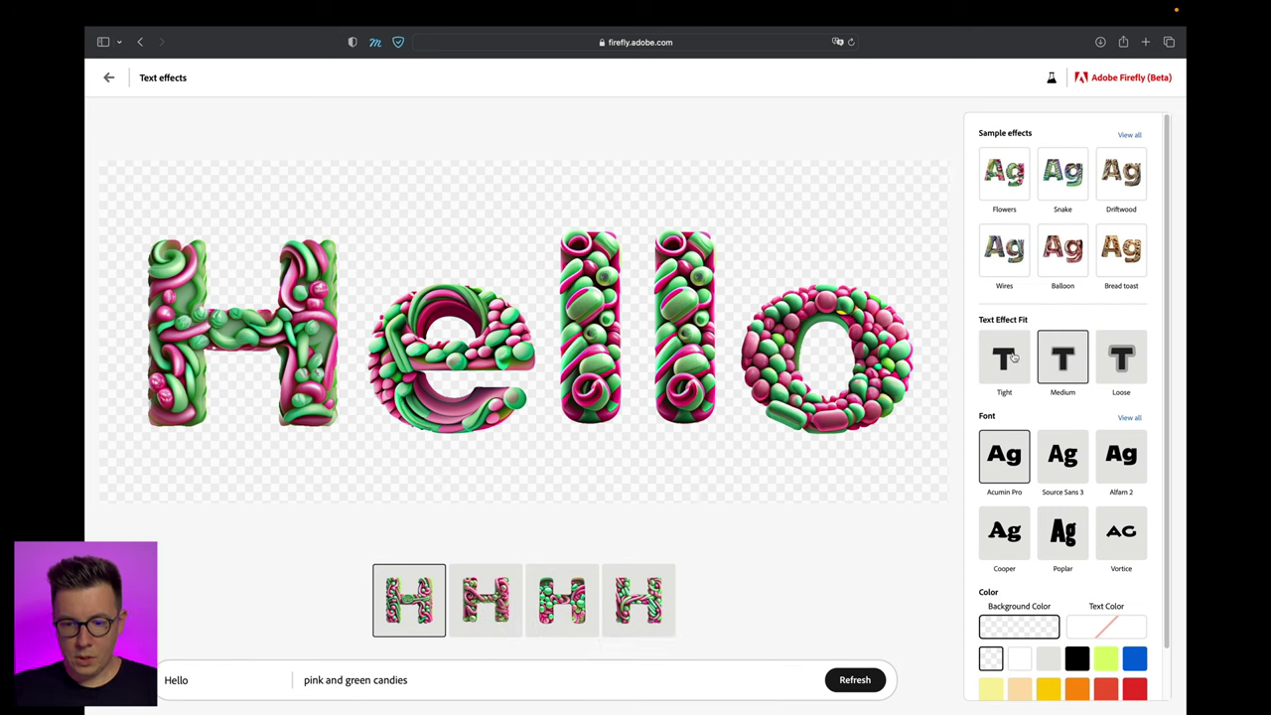
Cycle the candy Hello's effect fit from Tight through Medium to Loose, then scroll to the fonts.
left_click(1003, 361)
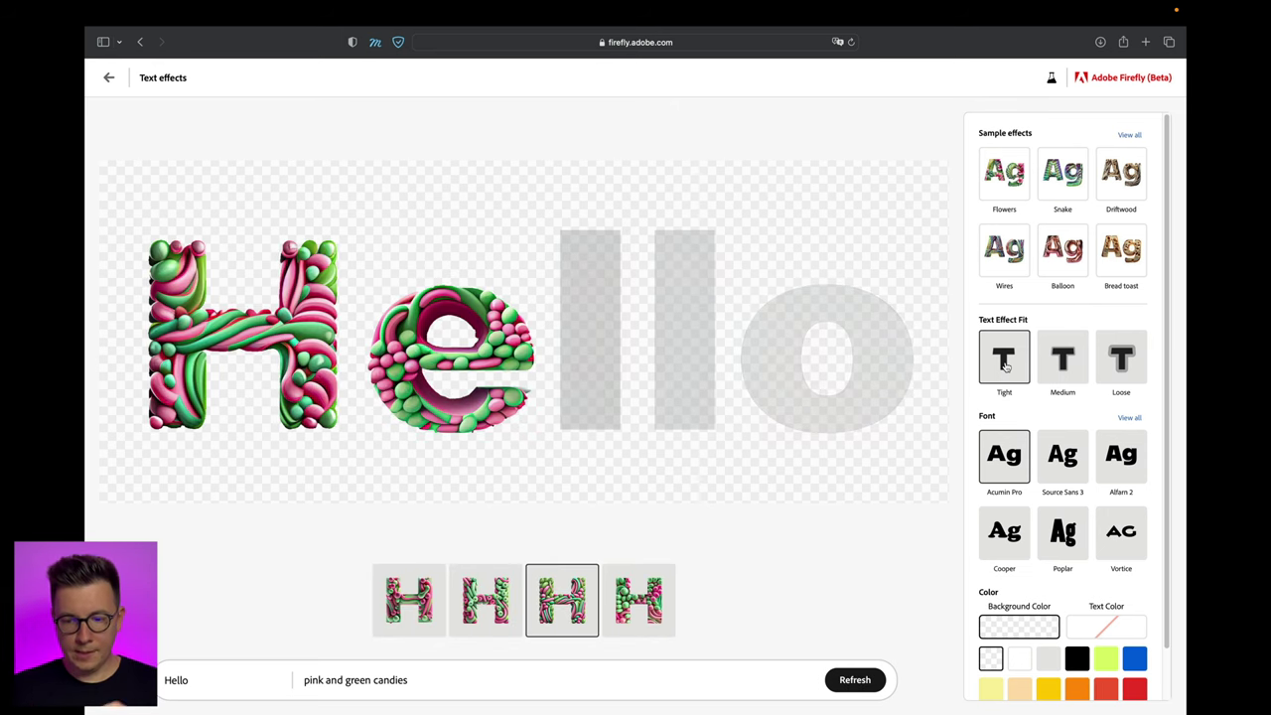
left_click(1067, 364)
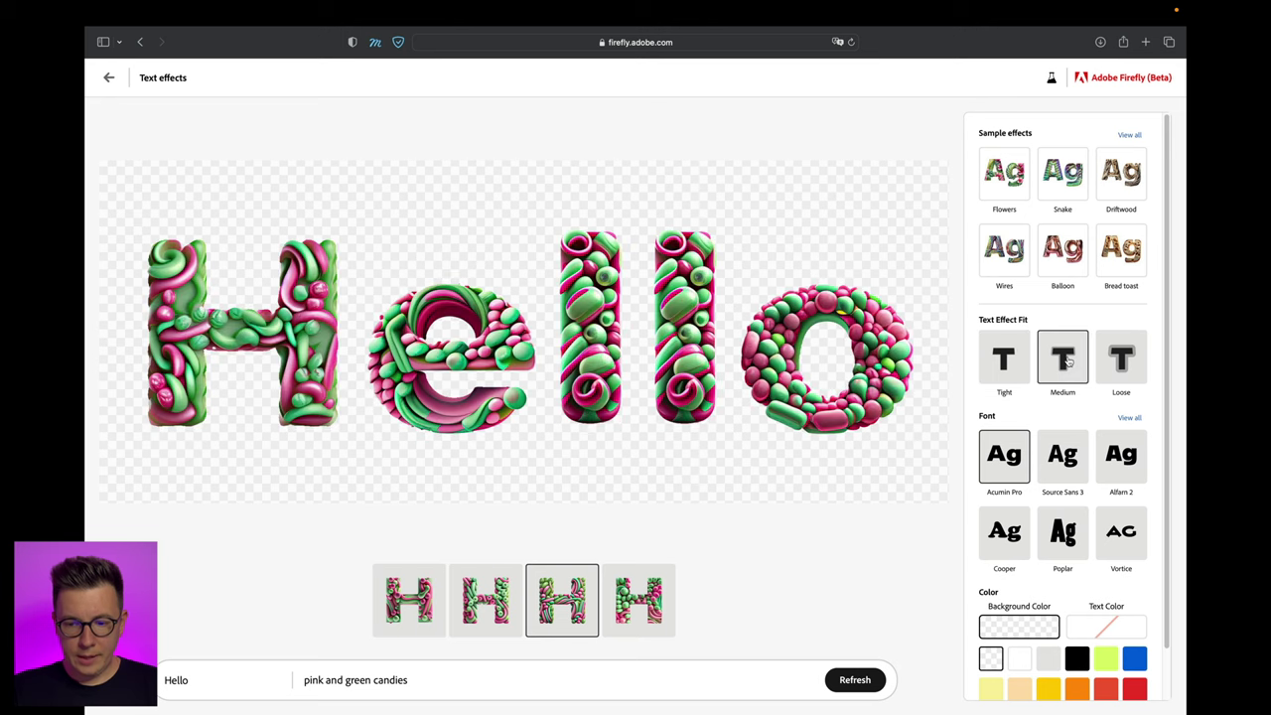
left_click(1119, 365)
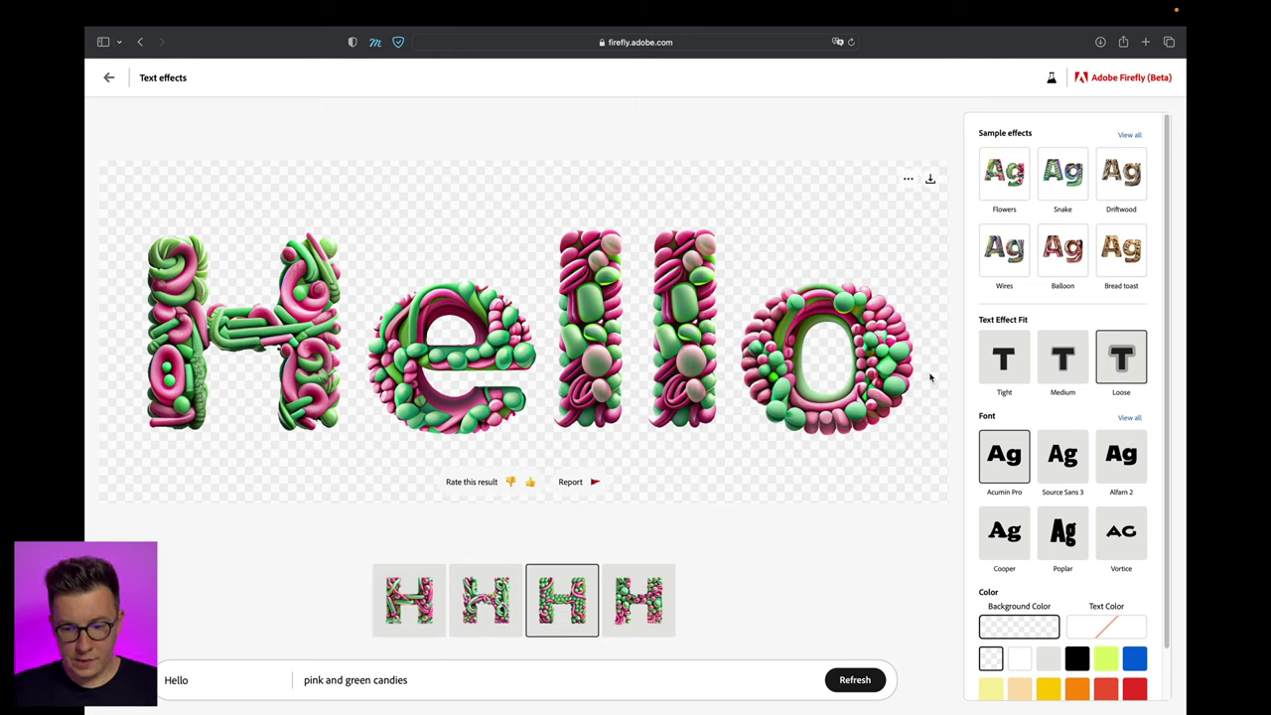
scroll(1030, 544, "down", 2)
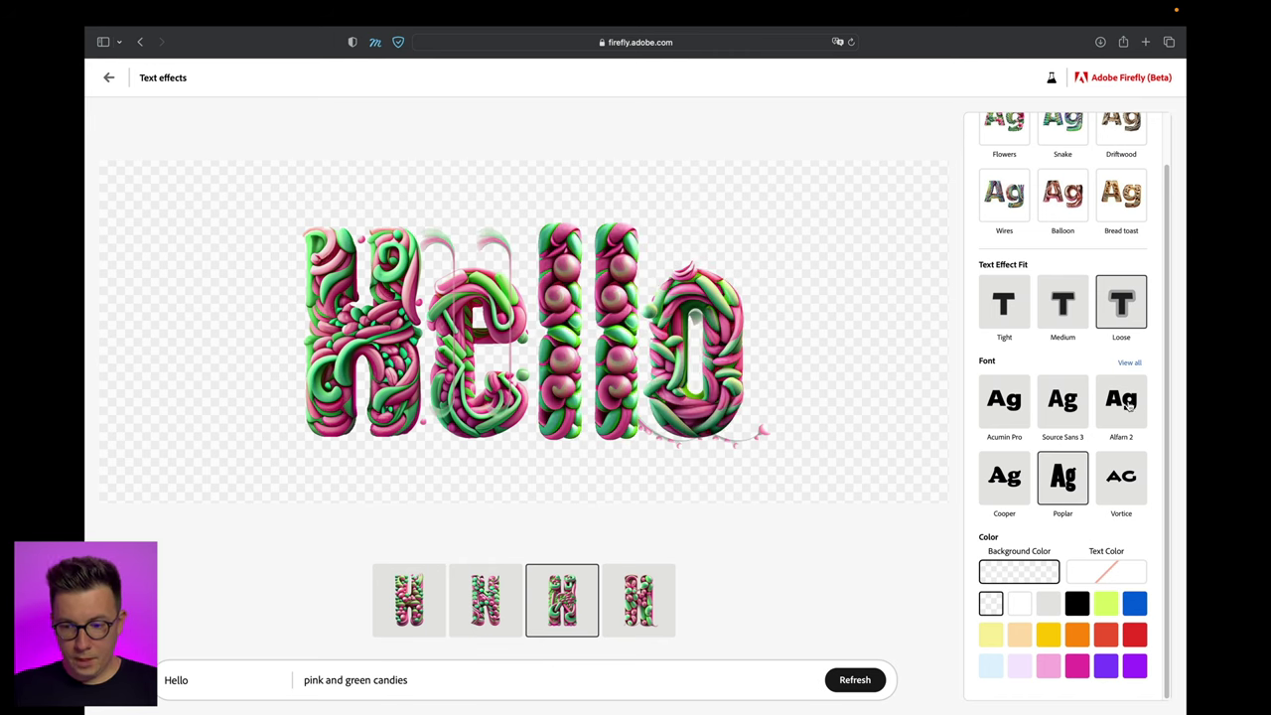
Switch to the Alfarn 2 font, put the fourth variation on light lavender, and download it.
left_click(1126, 402)
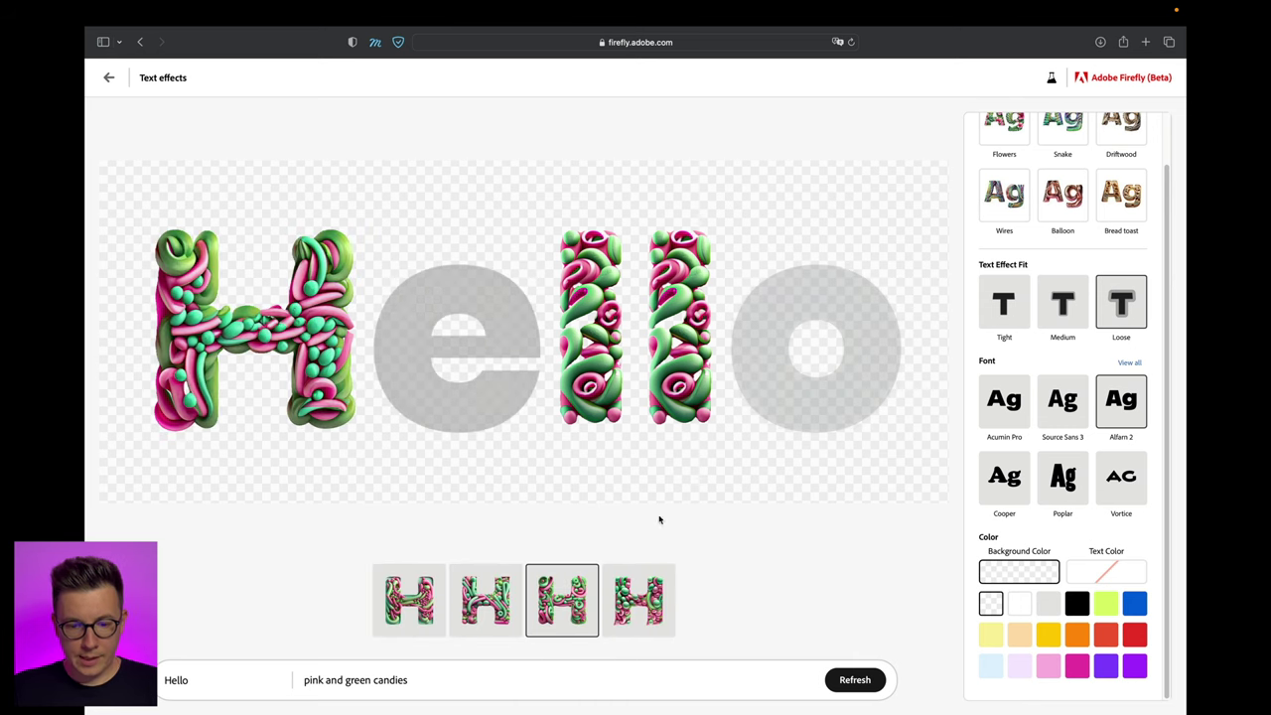
left_click(627, 602)
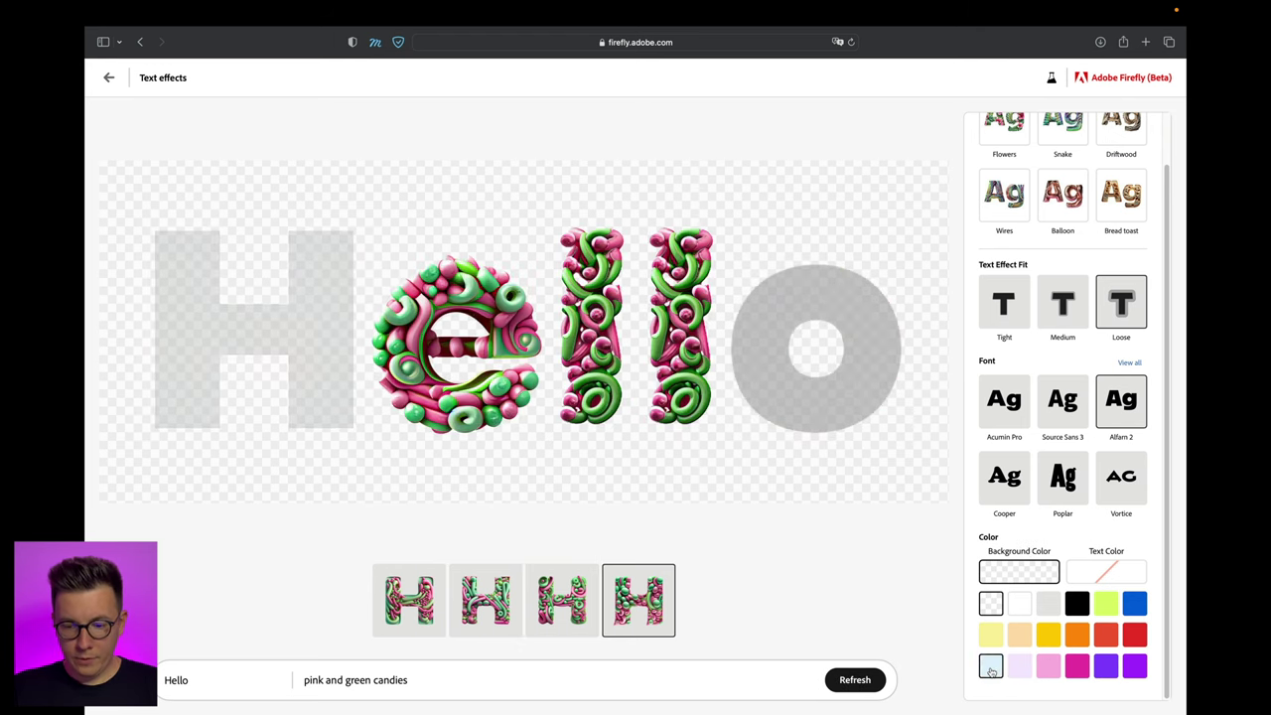
left_click(990, 667)
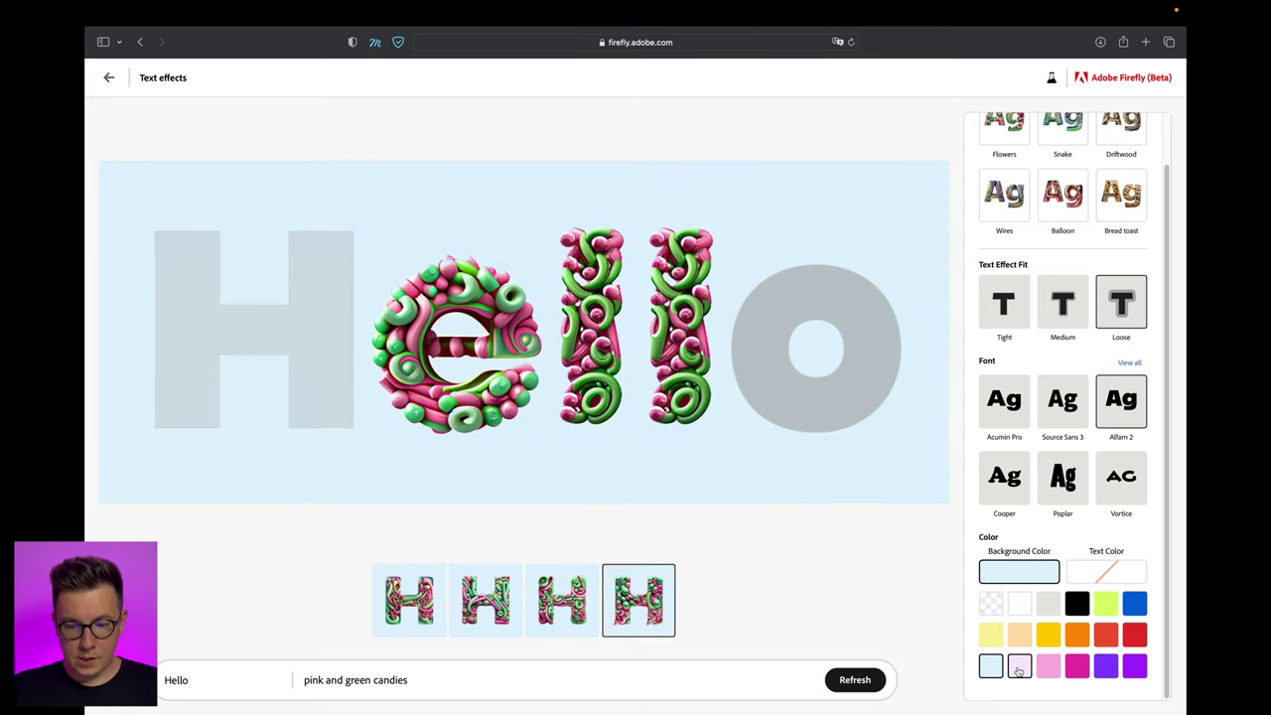
left_click(1017, 669)
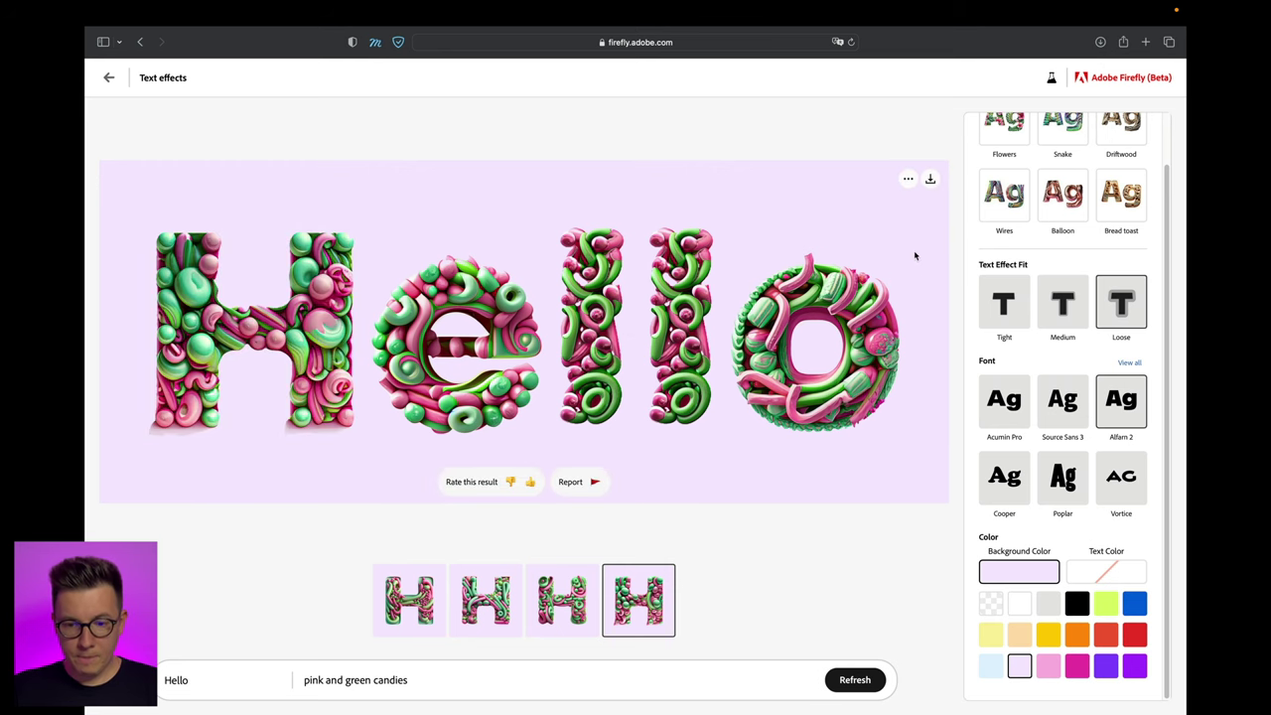
left_click(931, 180)
left_click(754, 525)
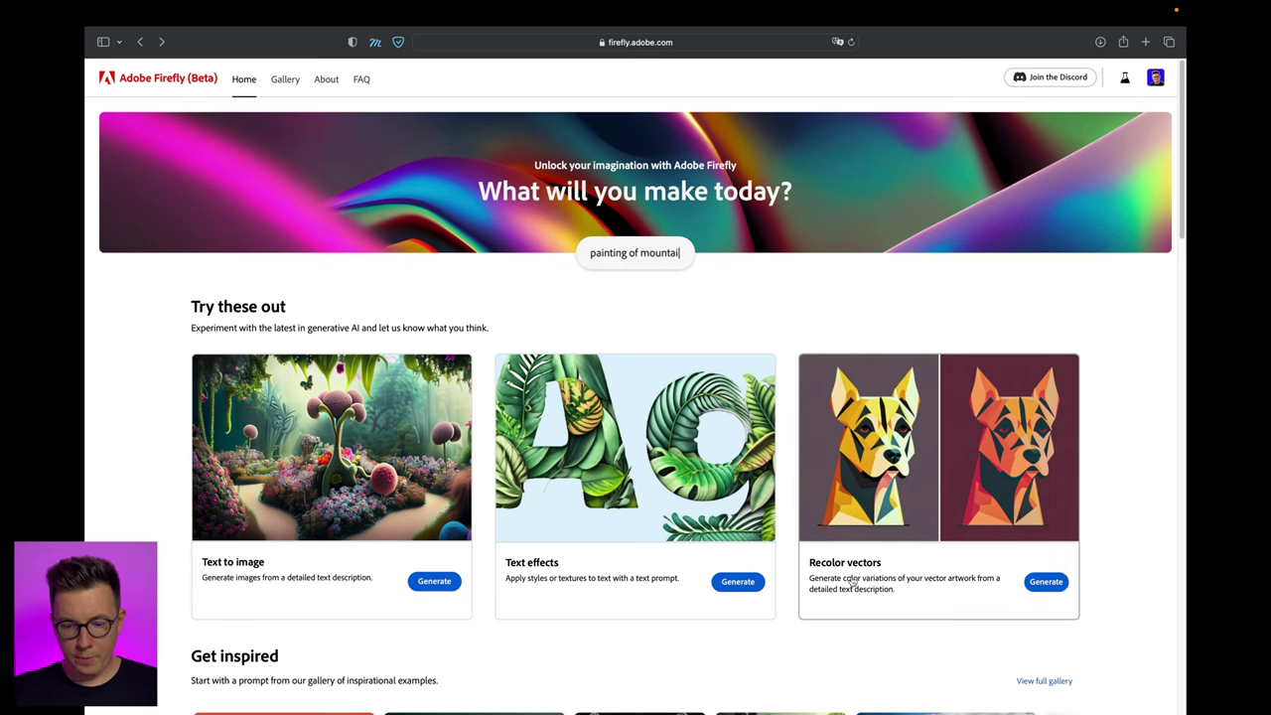
Start Recolor vectors and upload illustration.svg through the file dialog.
left_click(1043, 584)
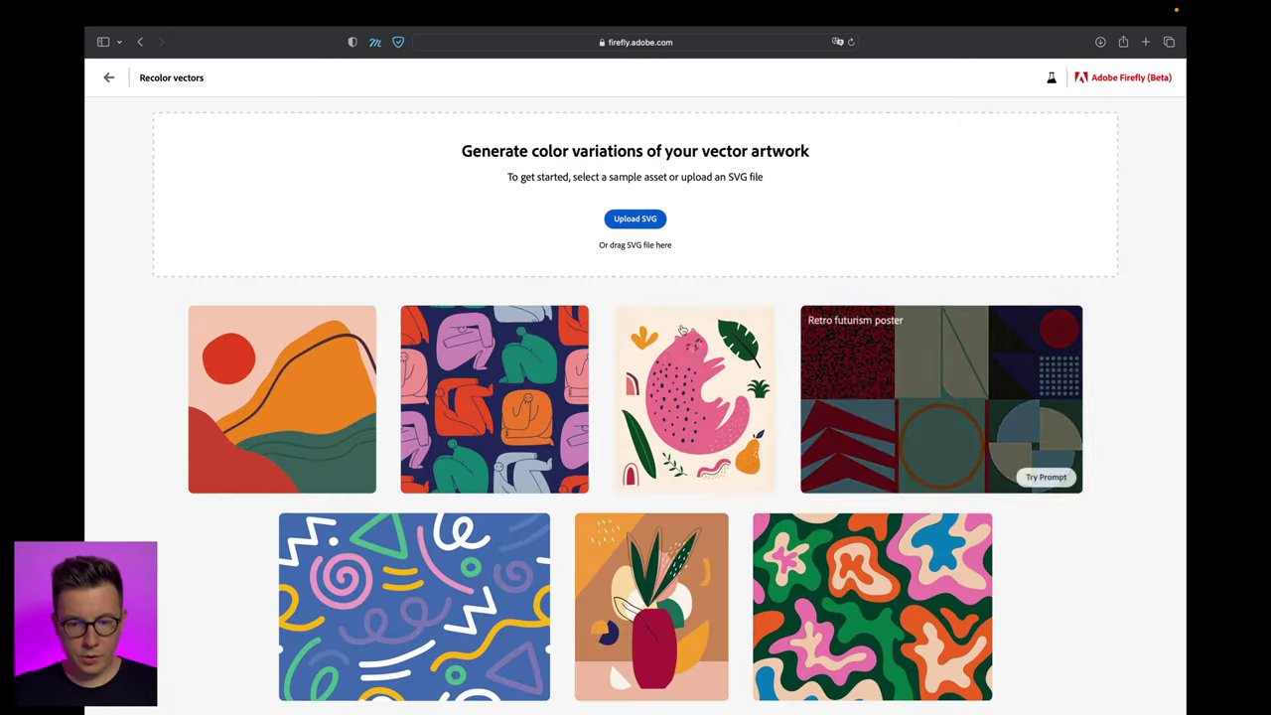
left_click(636, 219)
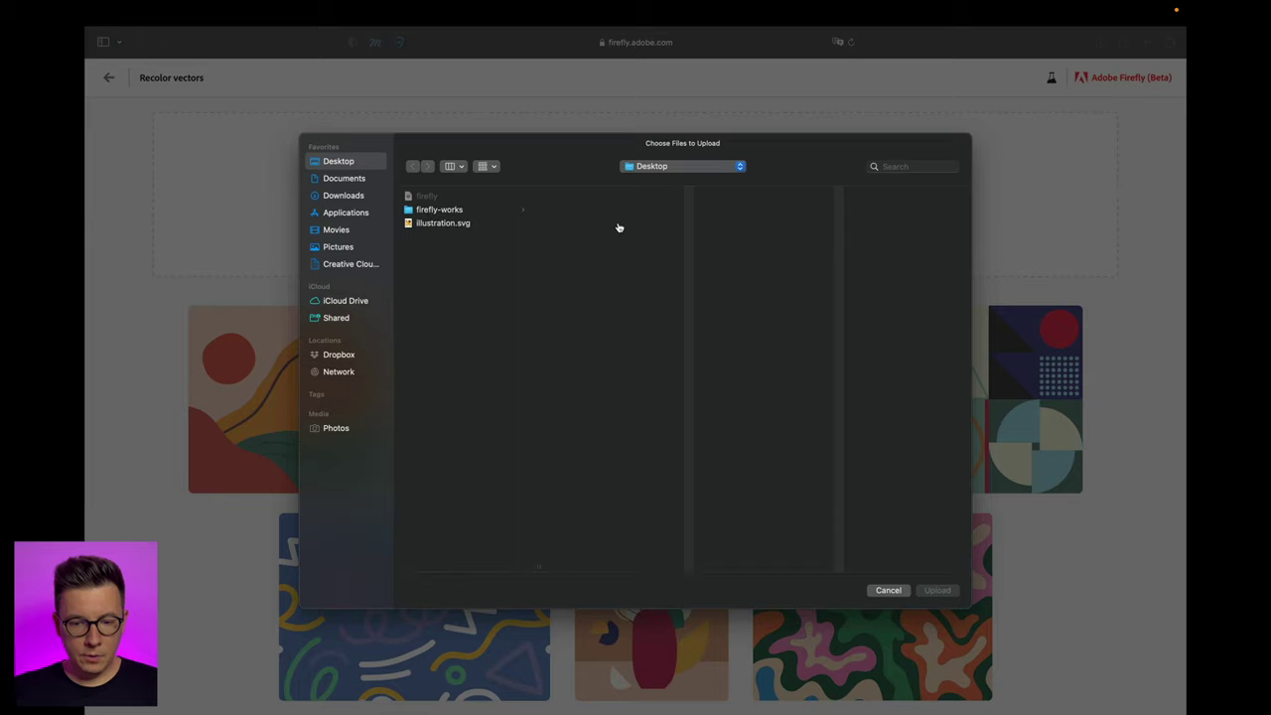
left_click(435, 222)
left_click(930, 591)
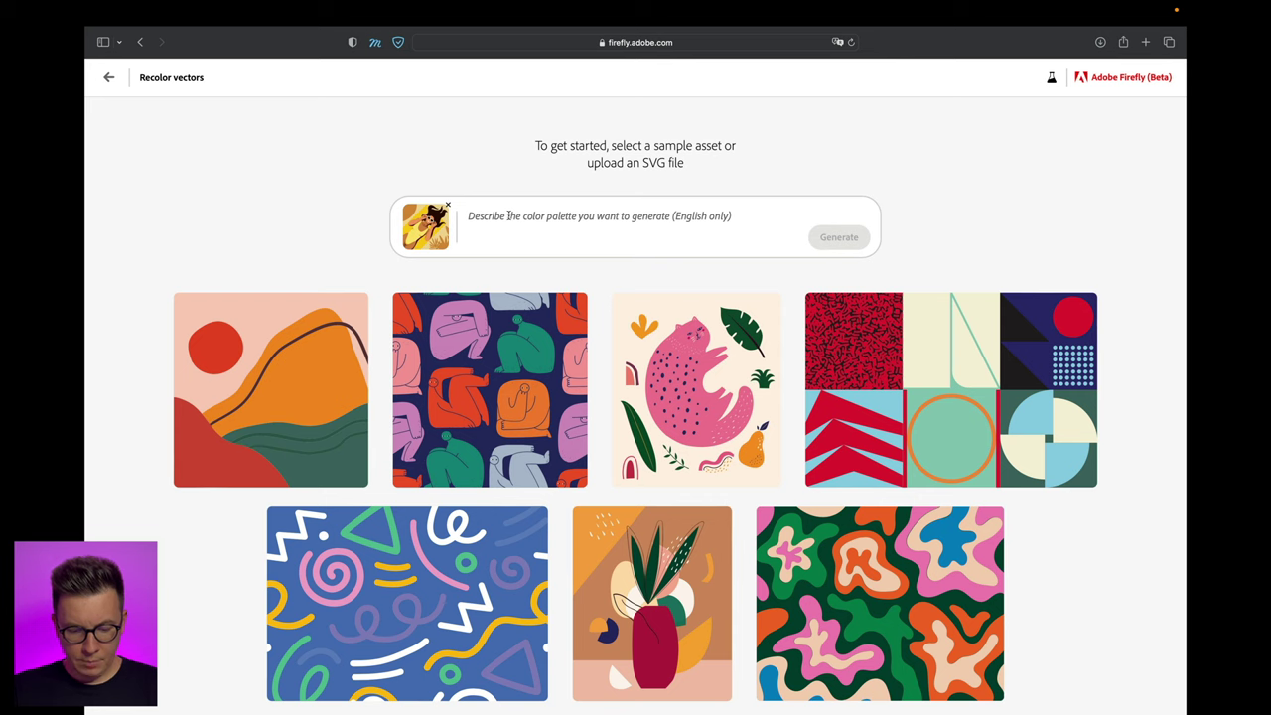
Enter the palette prompt 'toxic pink and blue' and generate the recolors.
type("to")
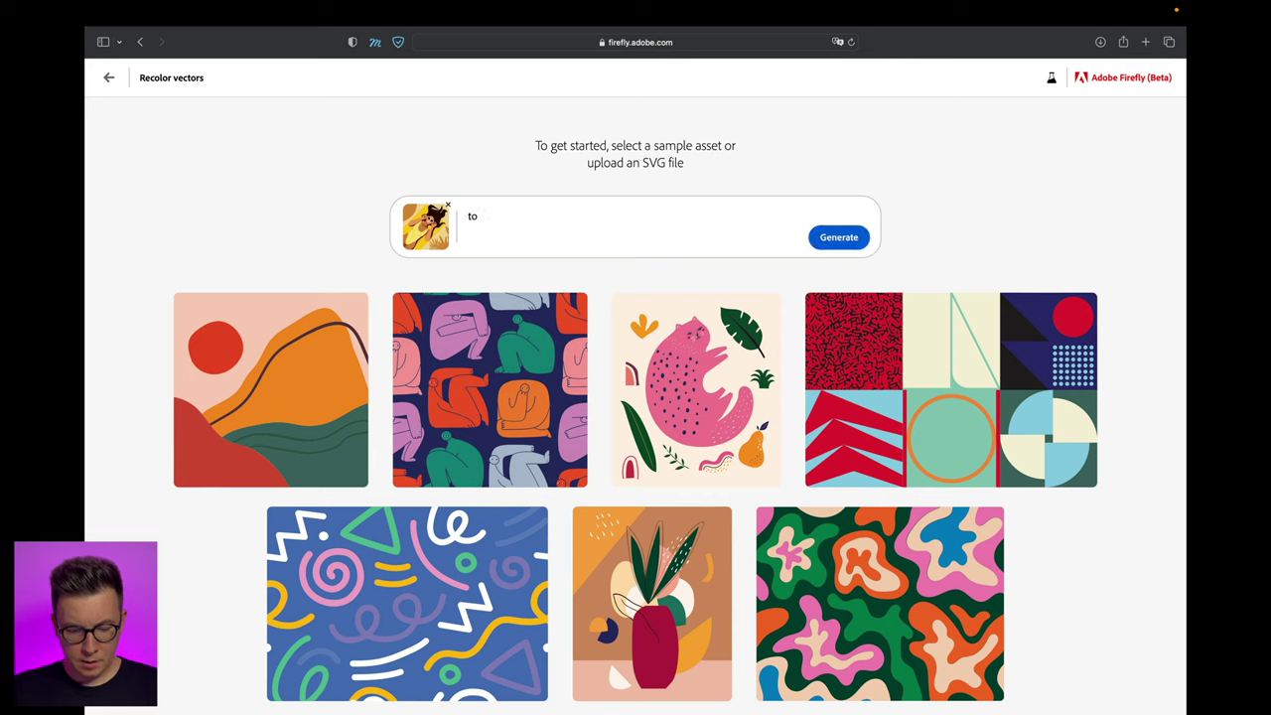
type("xic ")
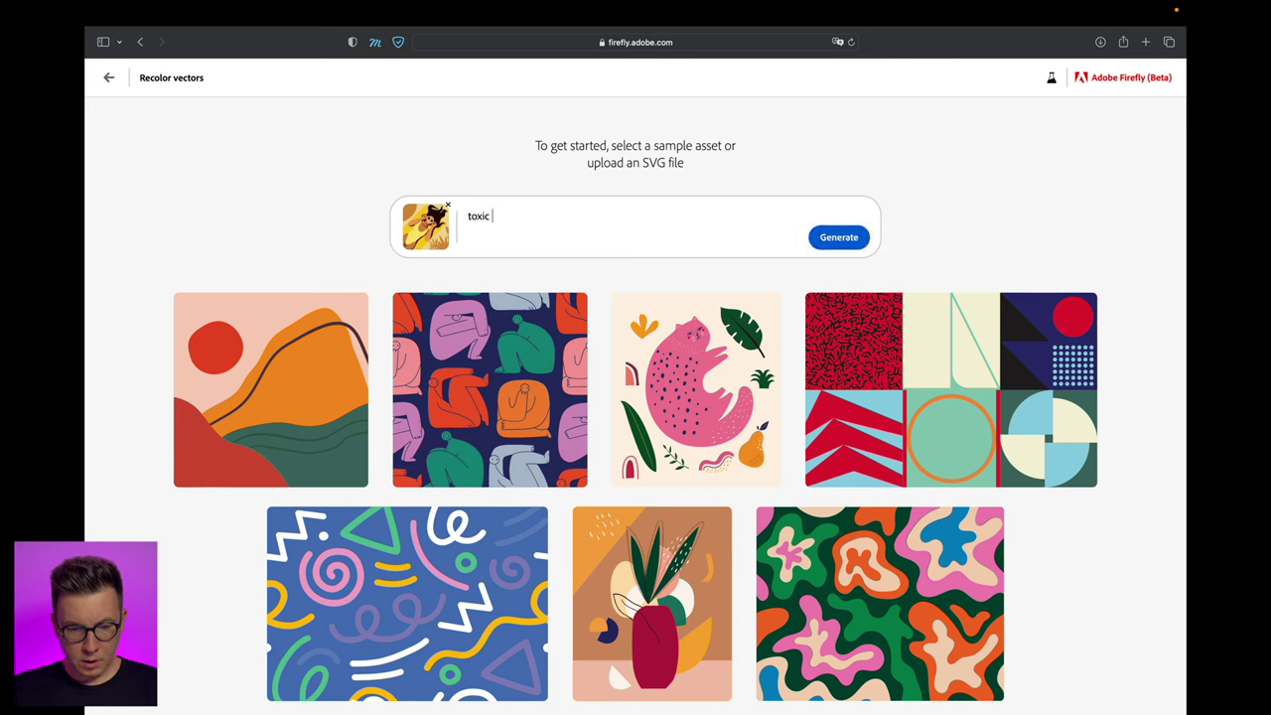
type("pink an")
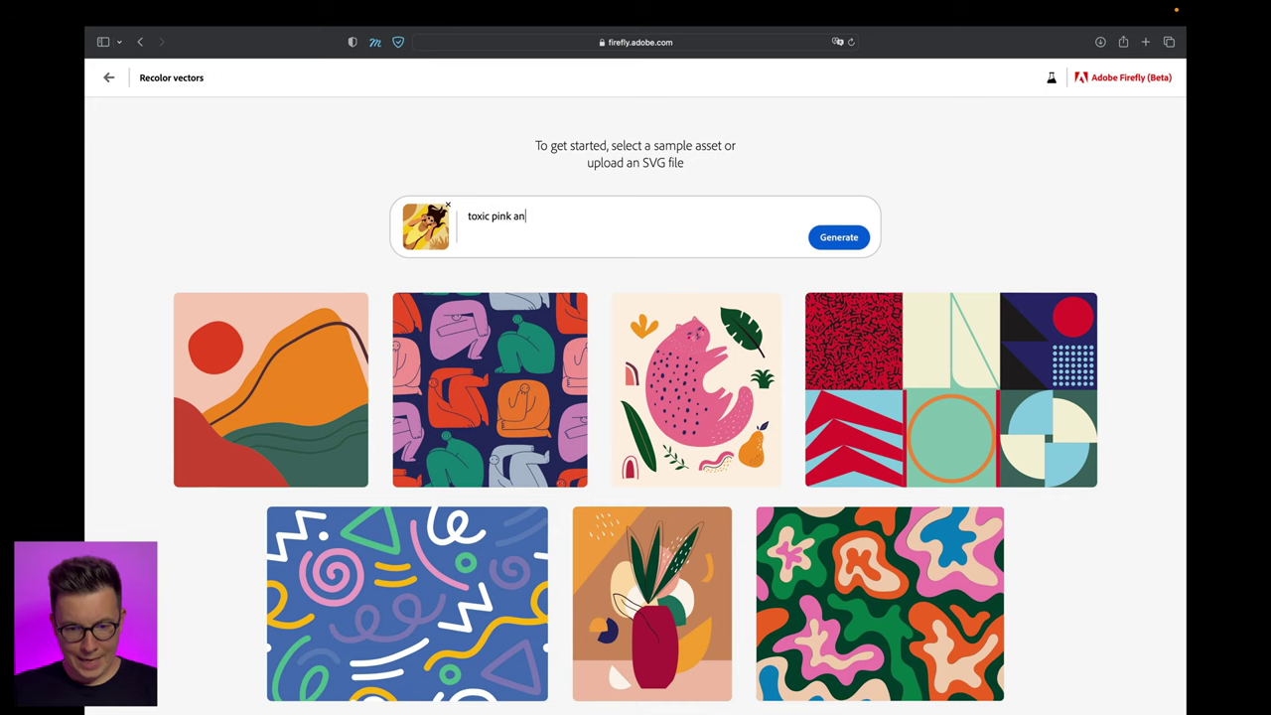
type("d blue")
left_click(860, 236)
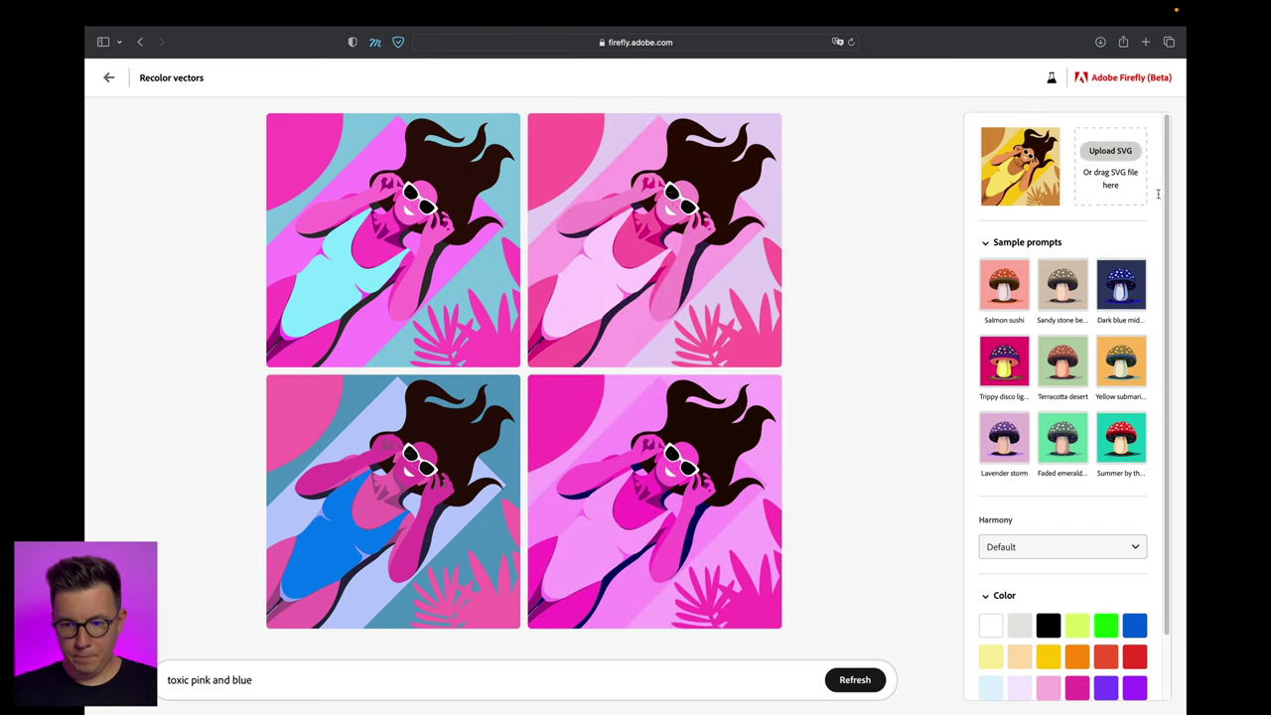
Apply Salmon sushi, Sandy stone beach, Lavender storm, Faded emerald city, Summer by the sea, then Yellow submarine.
scroll(1066, 324, "down", 2)
scroll(1067, 324, "up", 2)
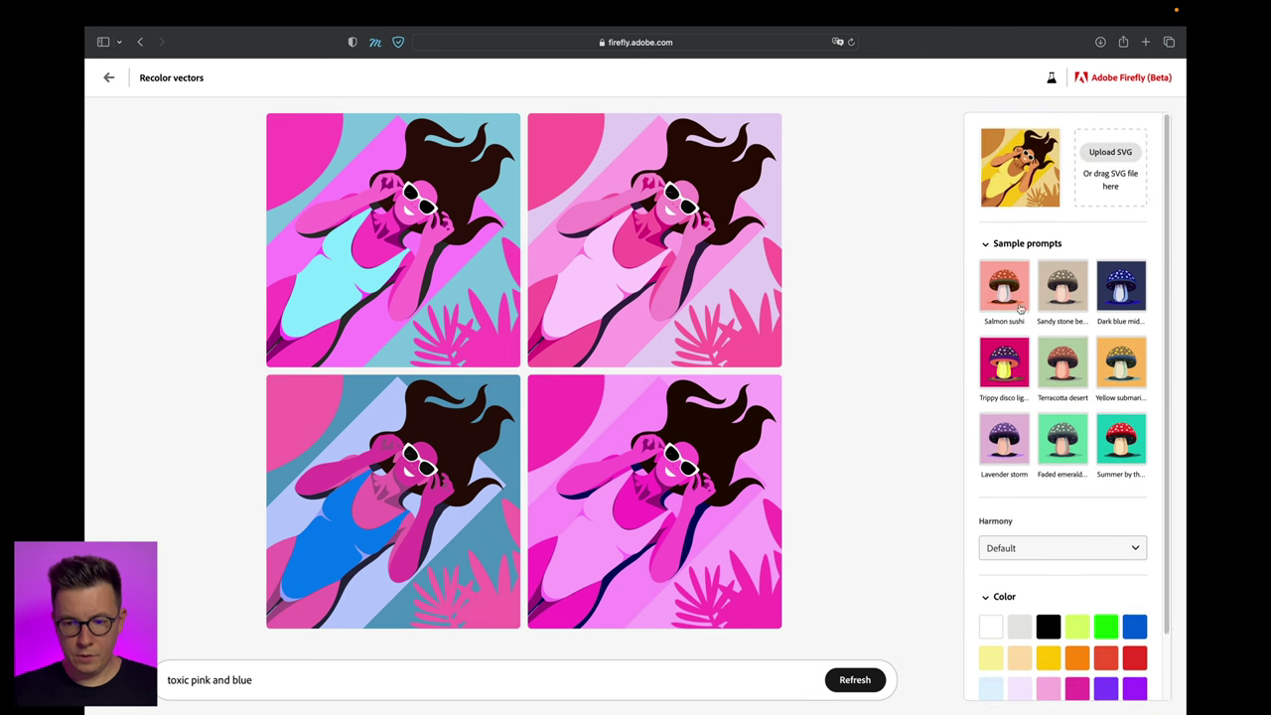
left_click(1004, 298)
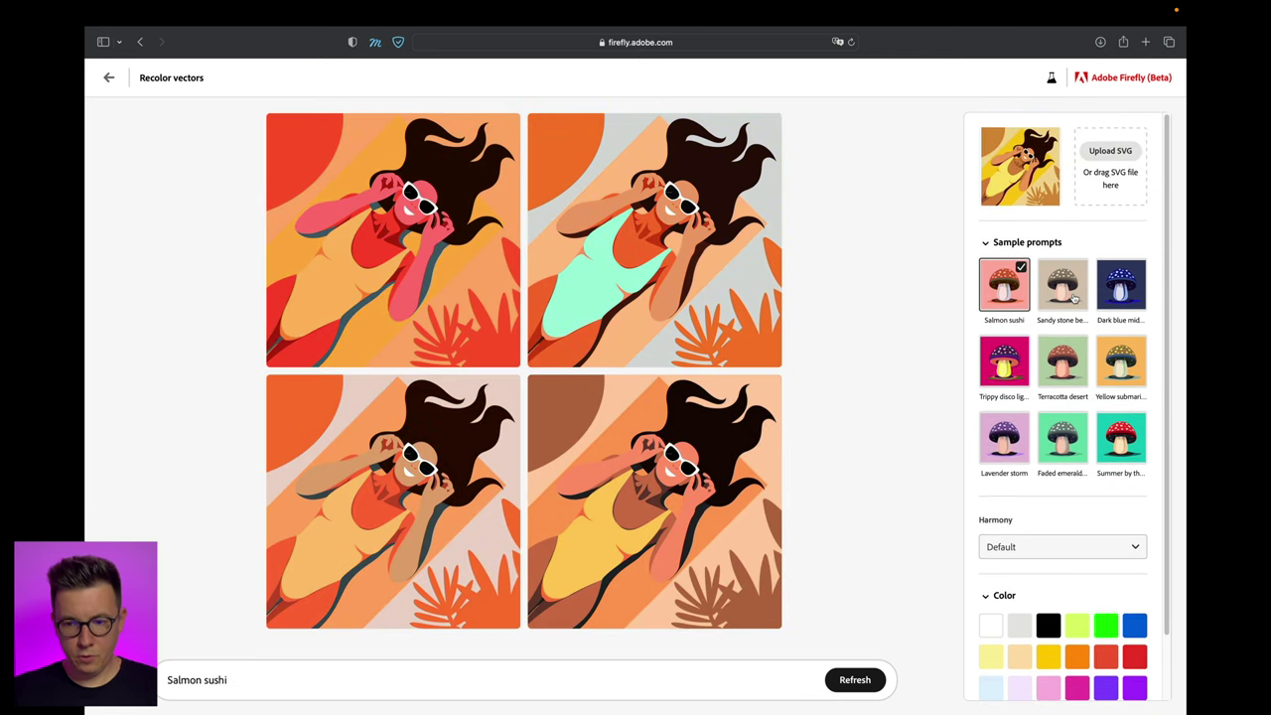
left_click(1073, 298)
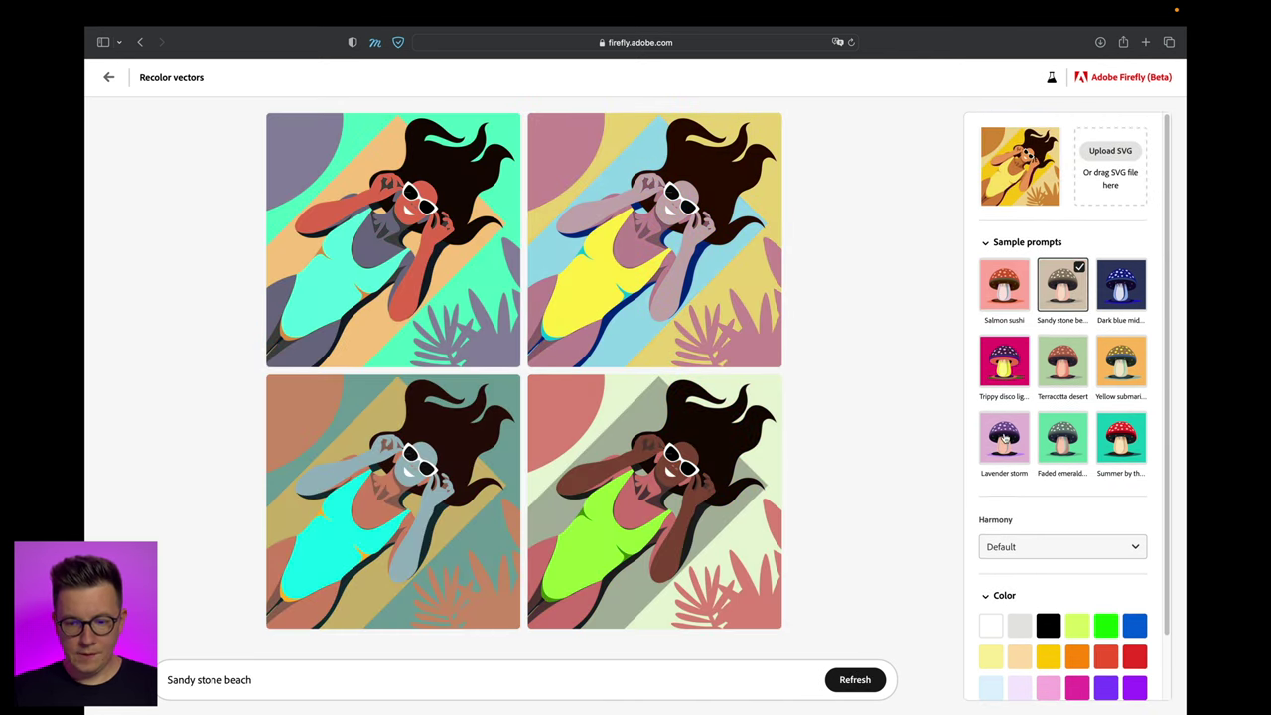
left_click(1004, 436)
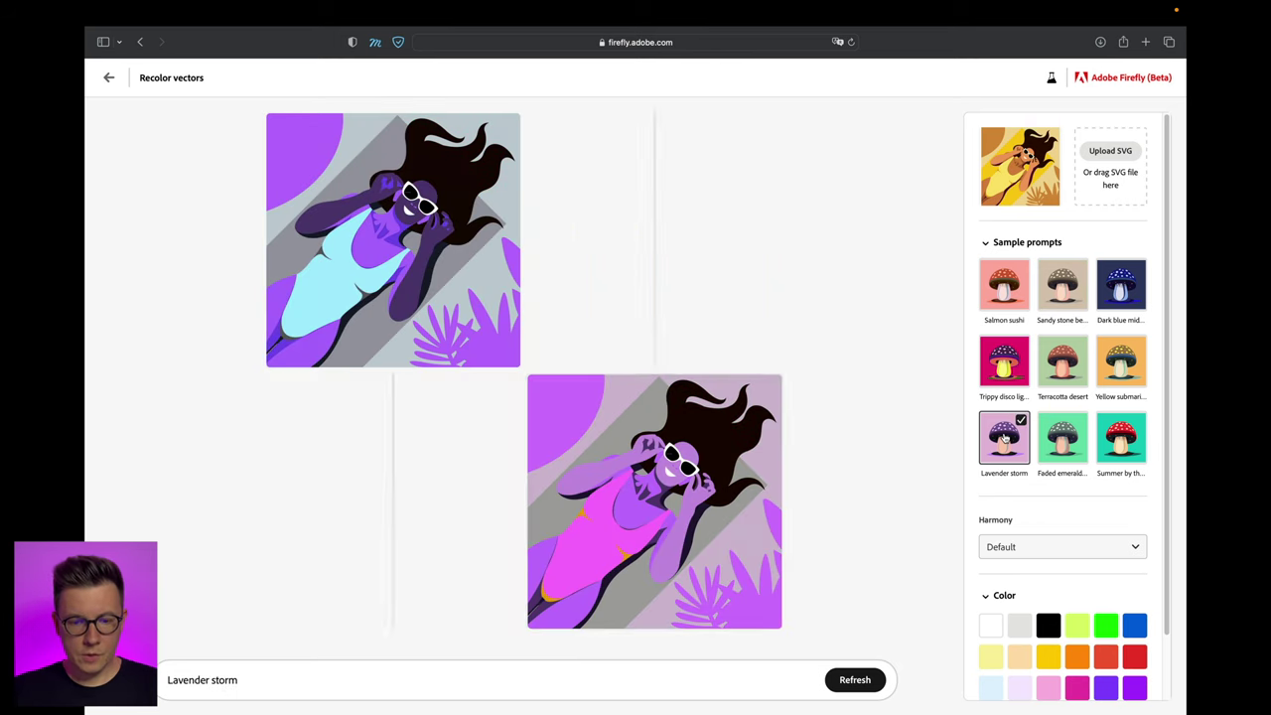
left_click(1064, 445)
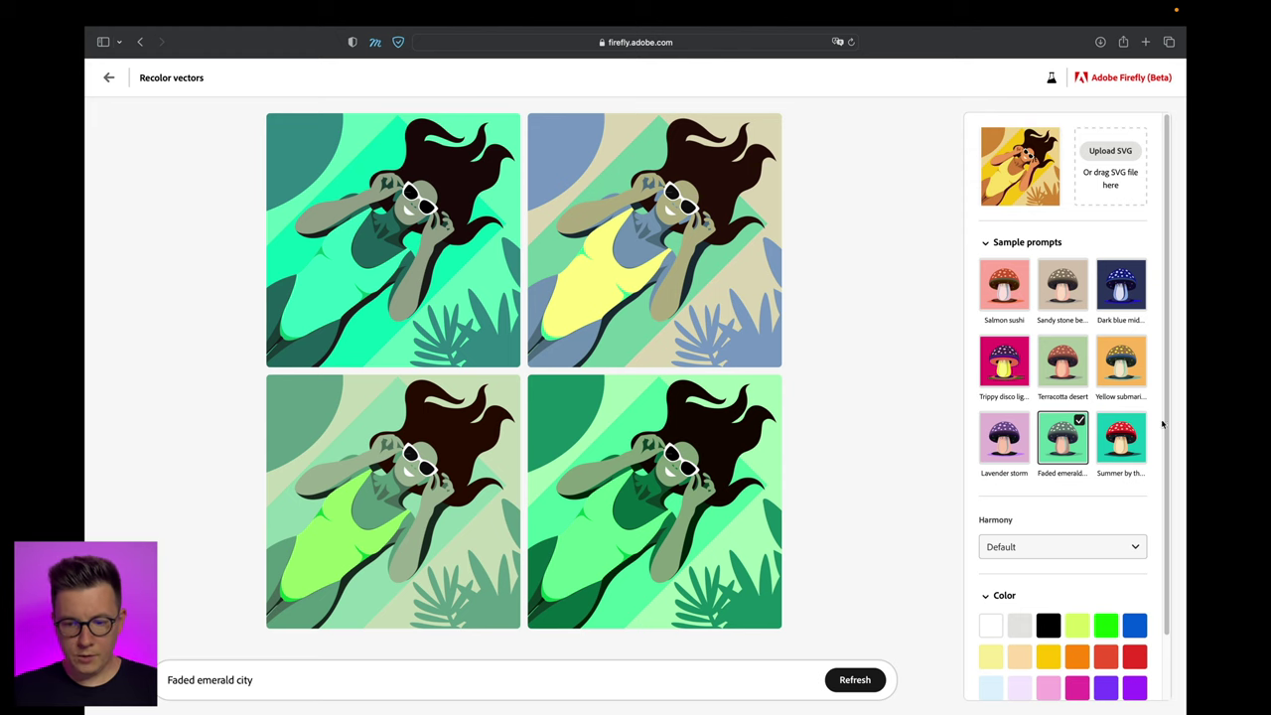
left_click(1121, 449)
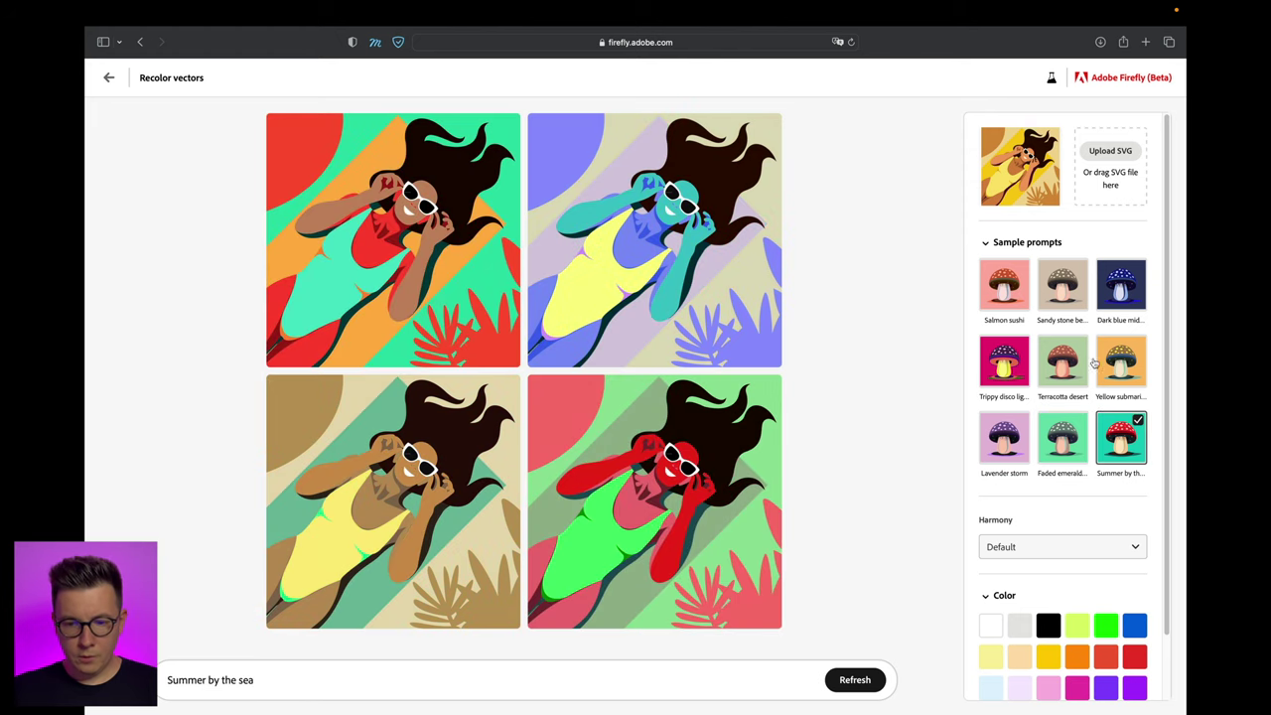
left_click(1121, 365)
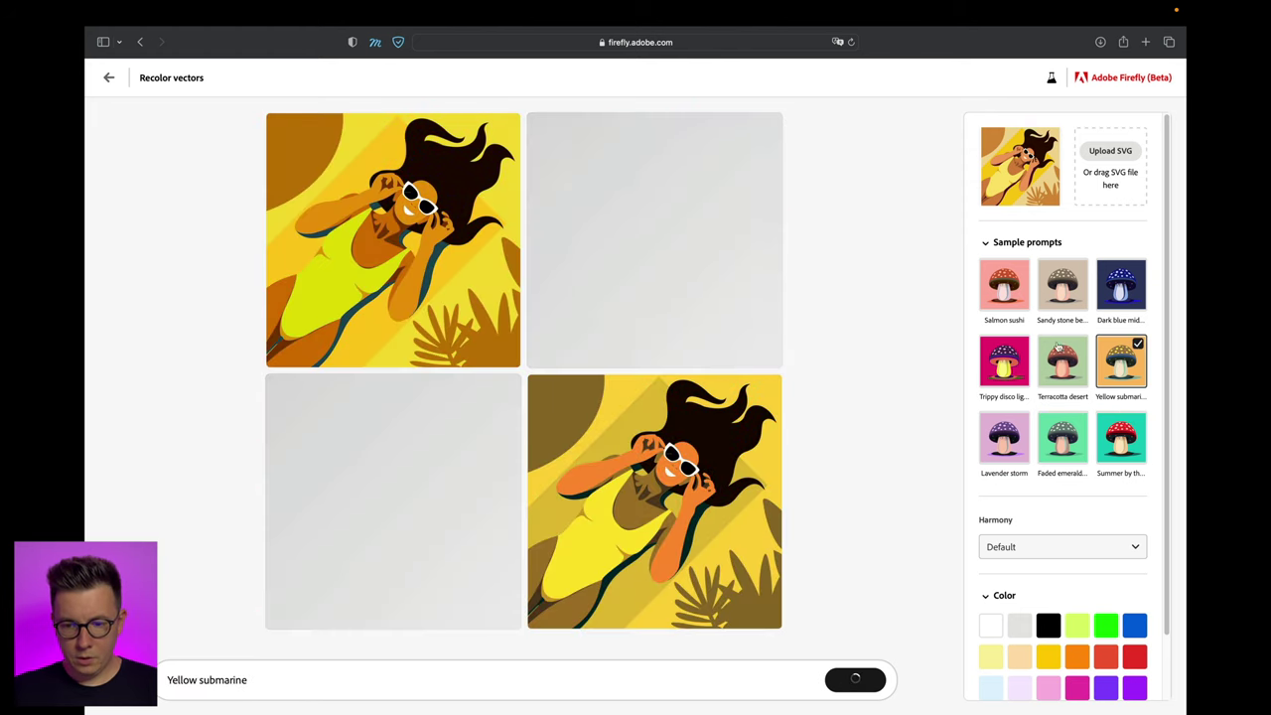
scroll(1073, 559, "down", 2)
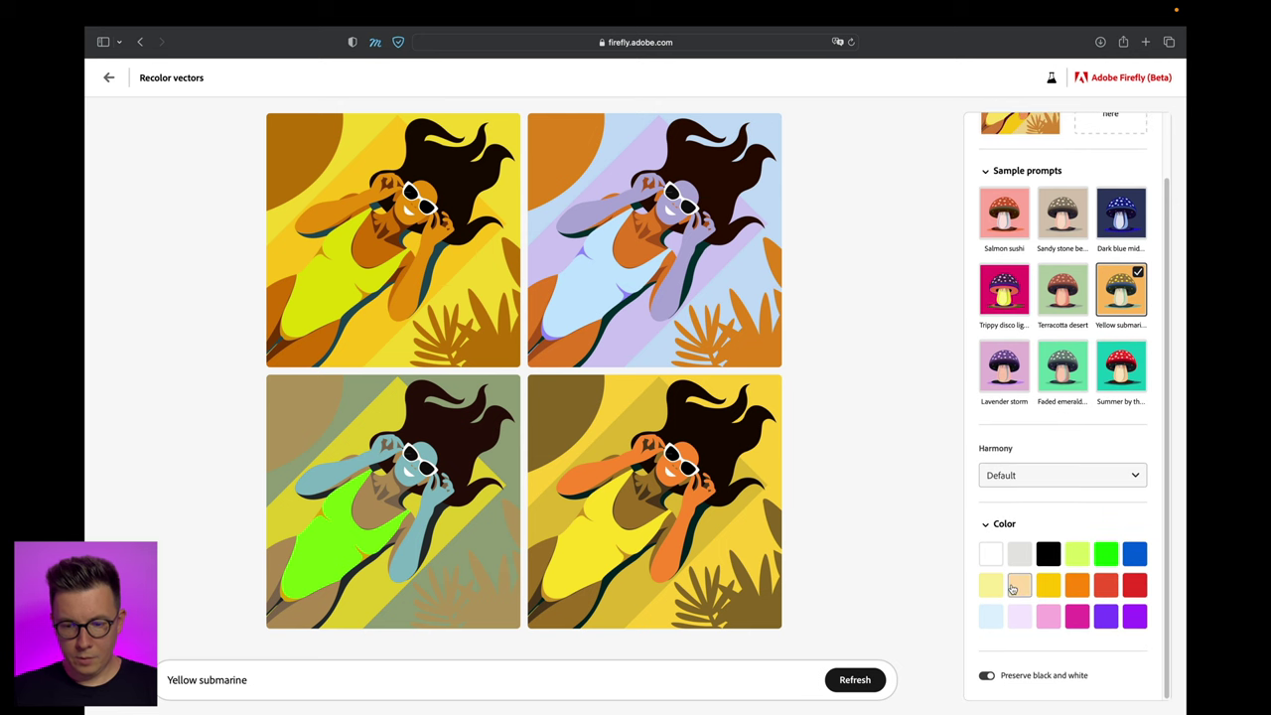
Add the Pale gamboge, Vivid amber and Light lime swatches to the palette colours.
left_click(1018, 590)
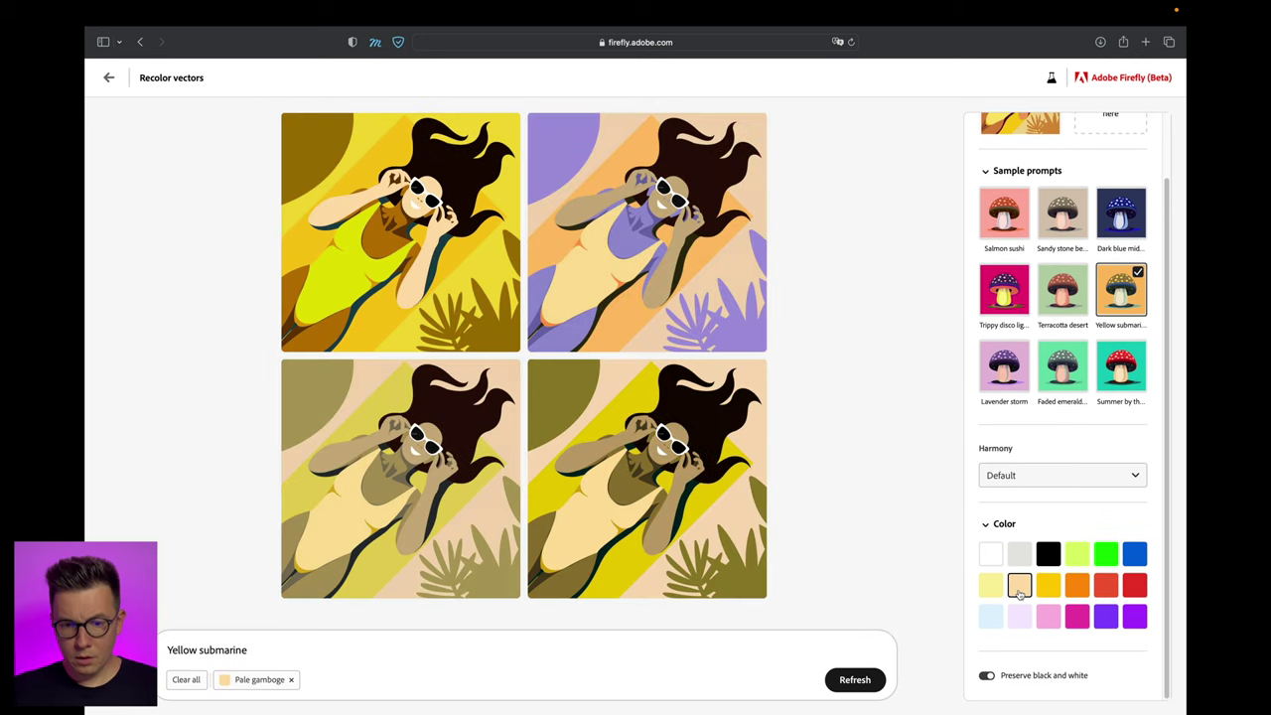
left_click(1047, 588)
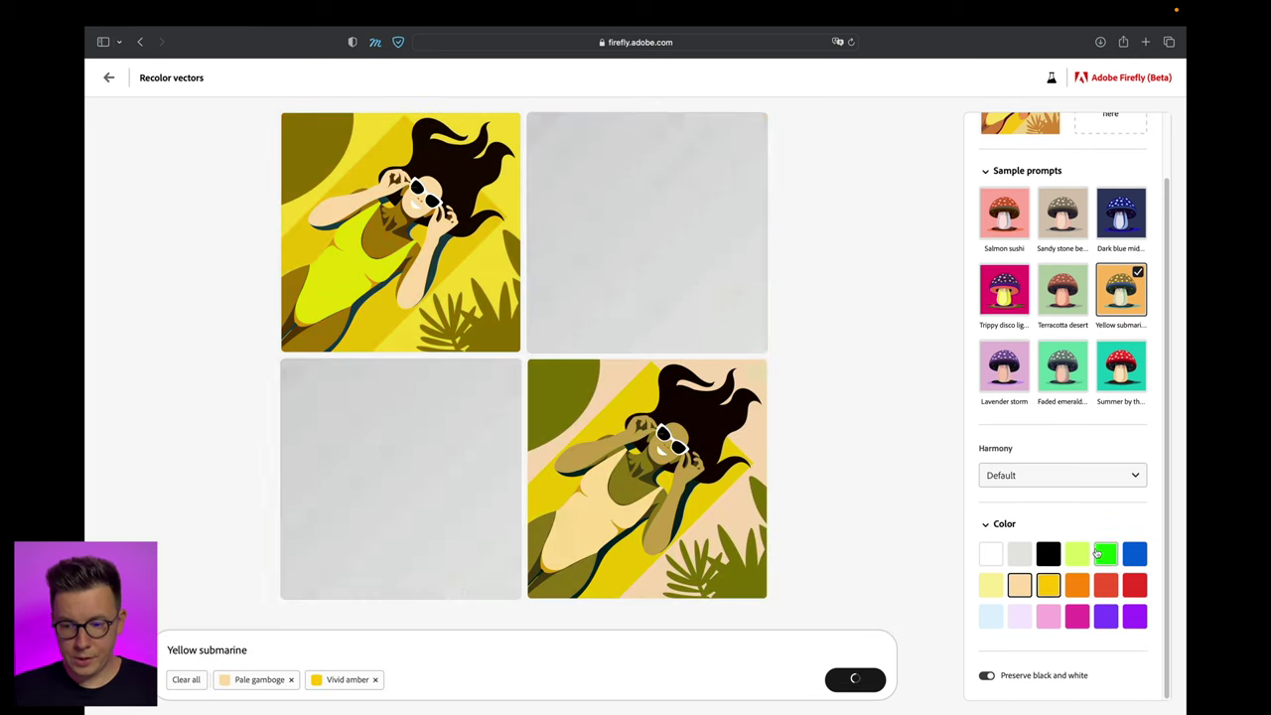
left_click(1076, 553)
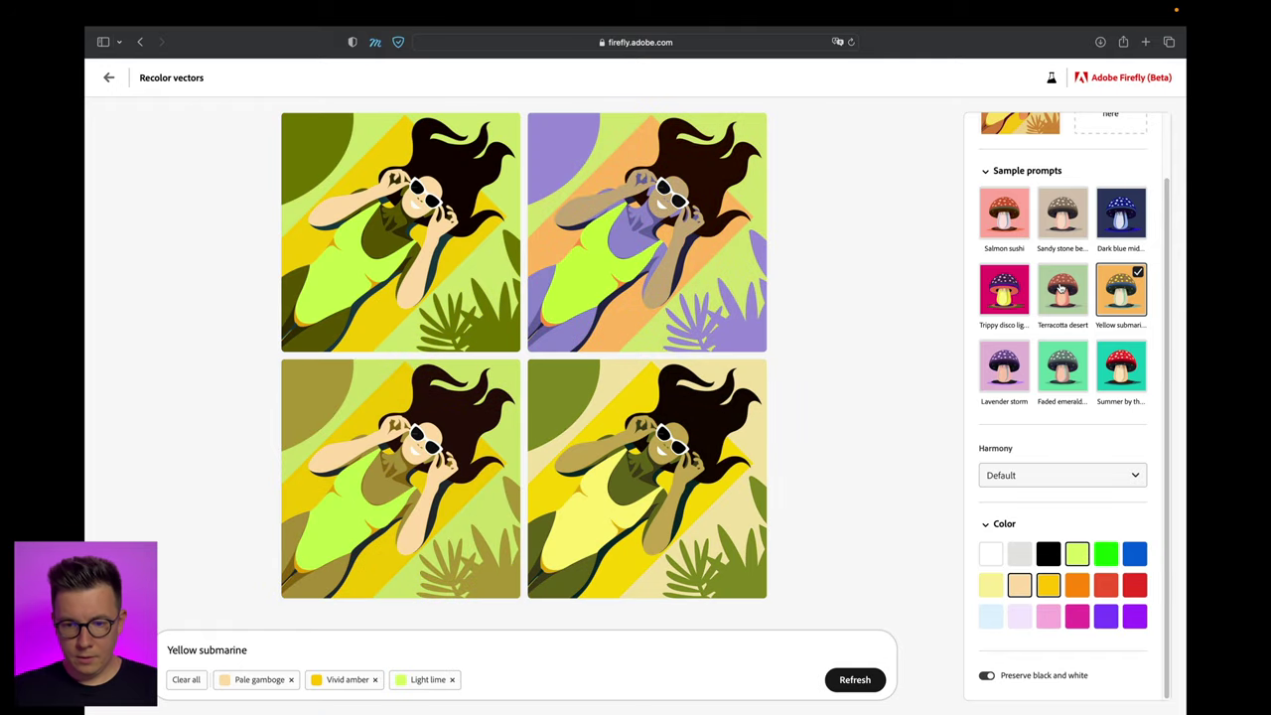
Recolor with Terracotta desert, Sandy stone beach, Dark blue midnight, Lavender storm, then Trippy disco lights.
left_click(1060, 286)
left_click(1062, 220)
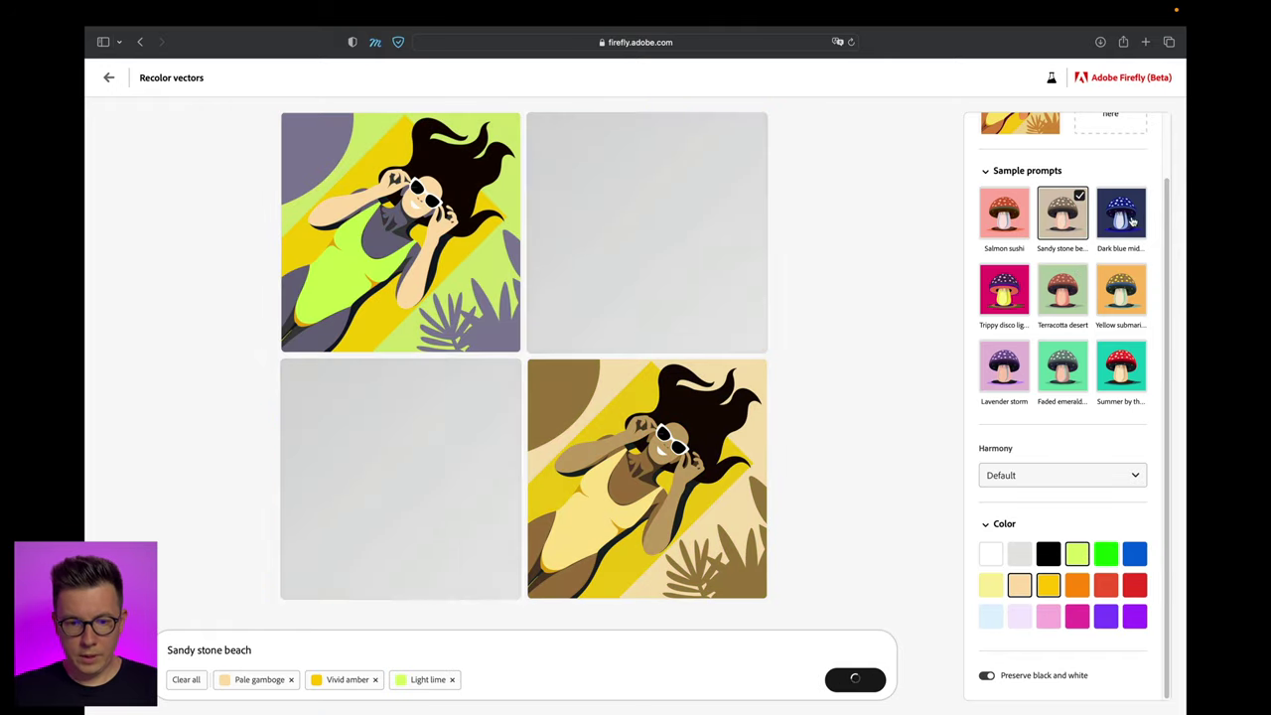
left_click(1121, 221)
scroll(1012, 447, "up", 2)
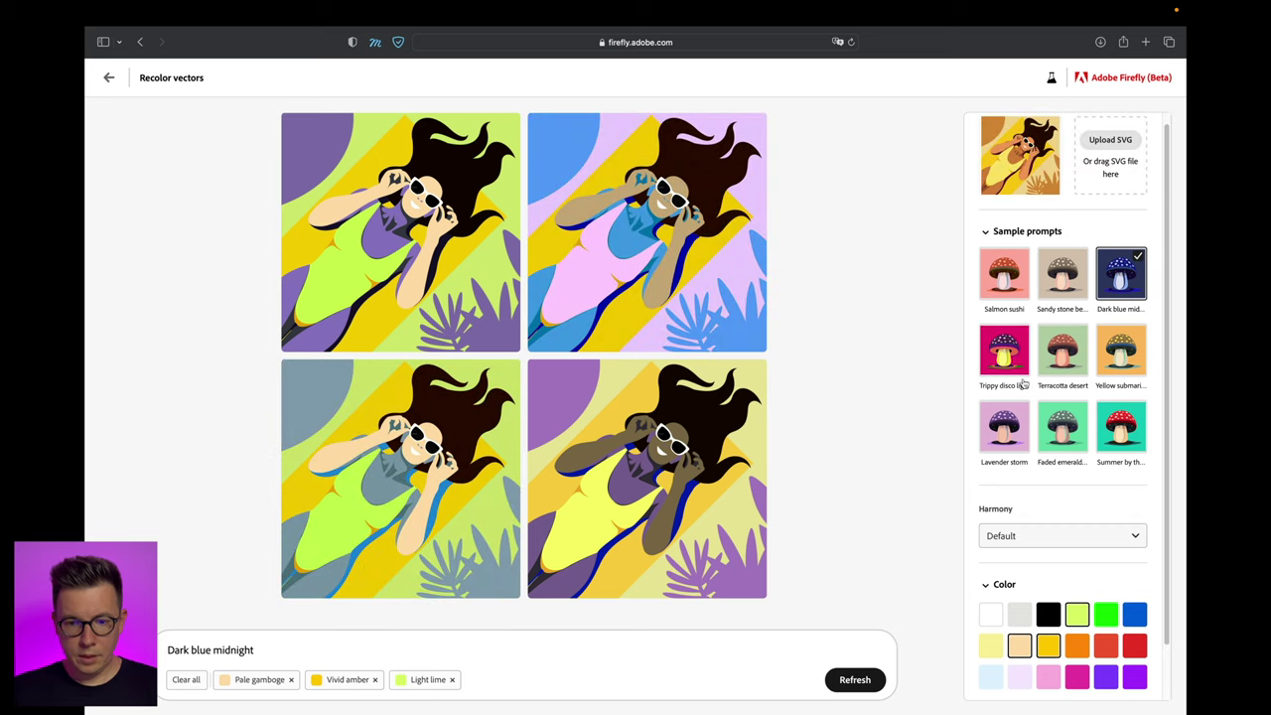
left_click(1007, 430)
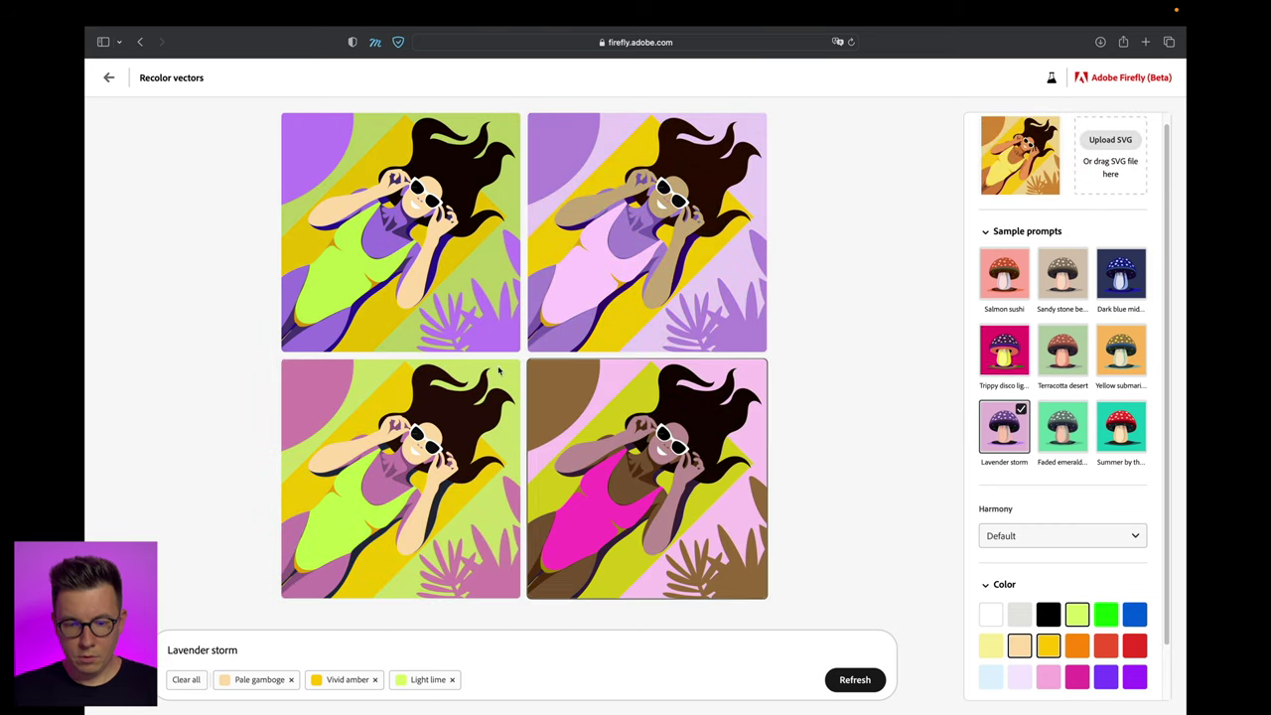
left_click(1002, 351)
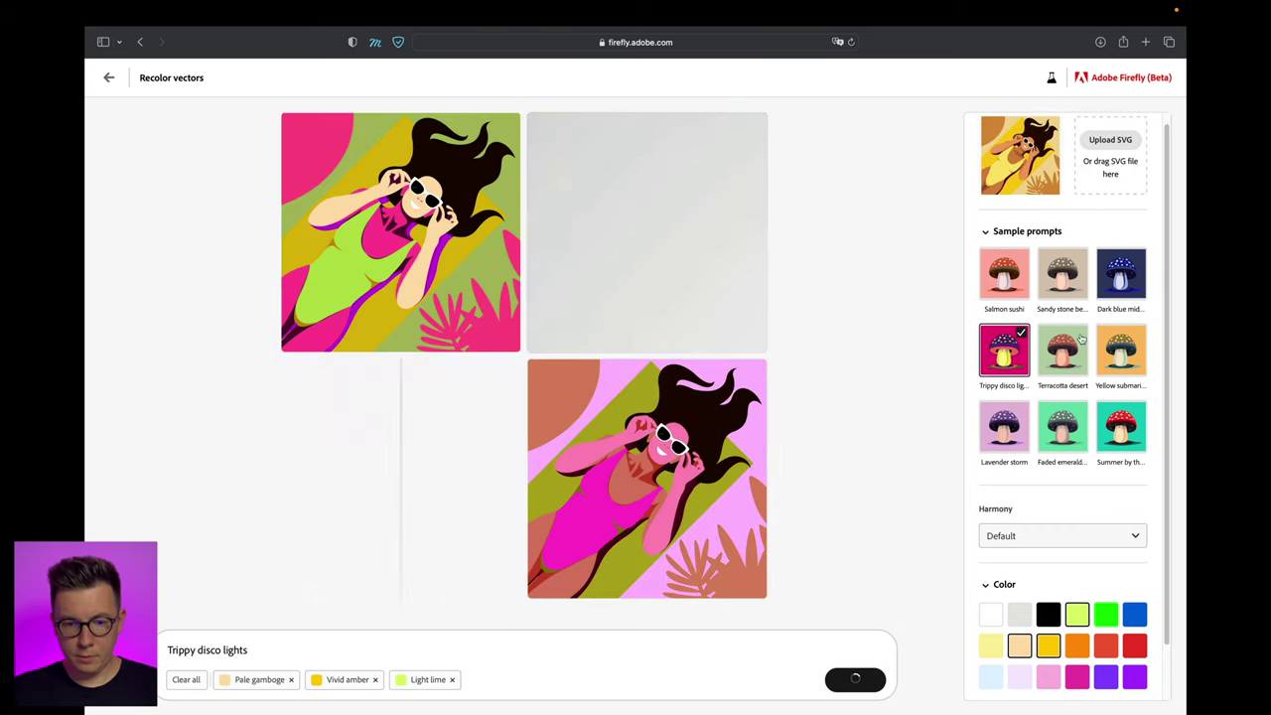